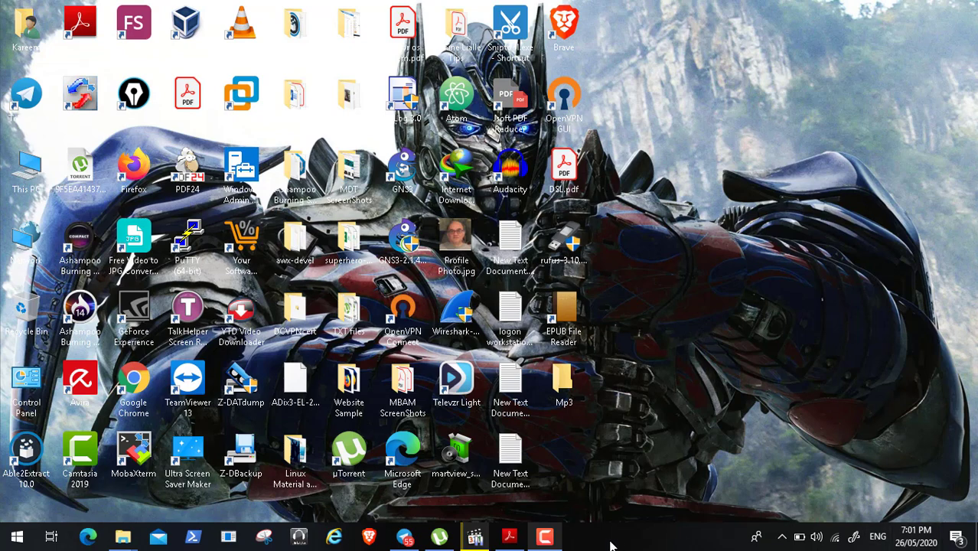
pyautogui.click(544, 537)
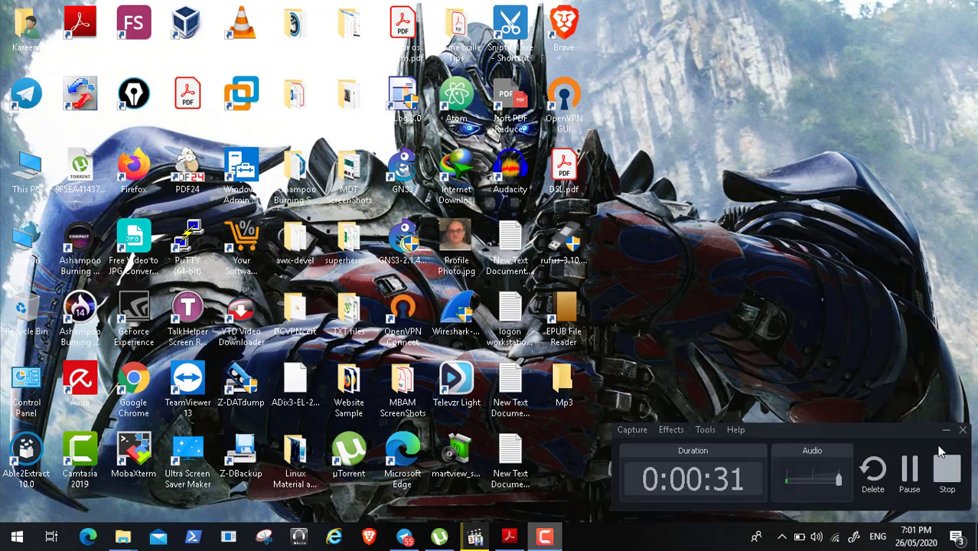
pyautogui.click(907, 490)
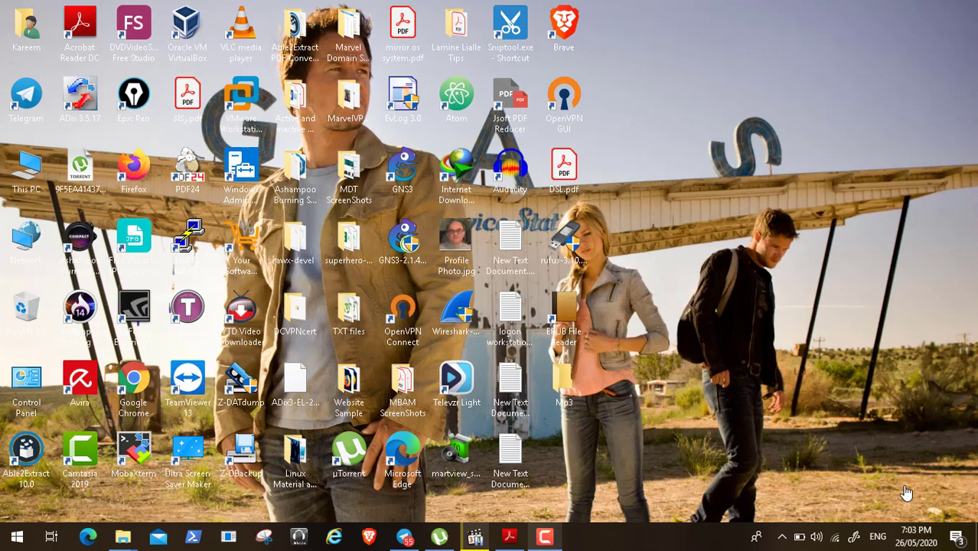
# Read the WSUS maintenance step list and database backup section in the Complete WSUS Maintence Microsoft PDF in Acrobat Reader, and minimize it.
pyautogui.click(508, 538)
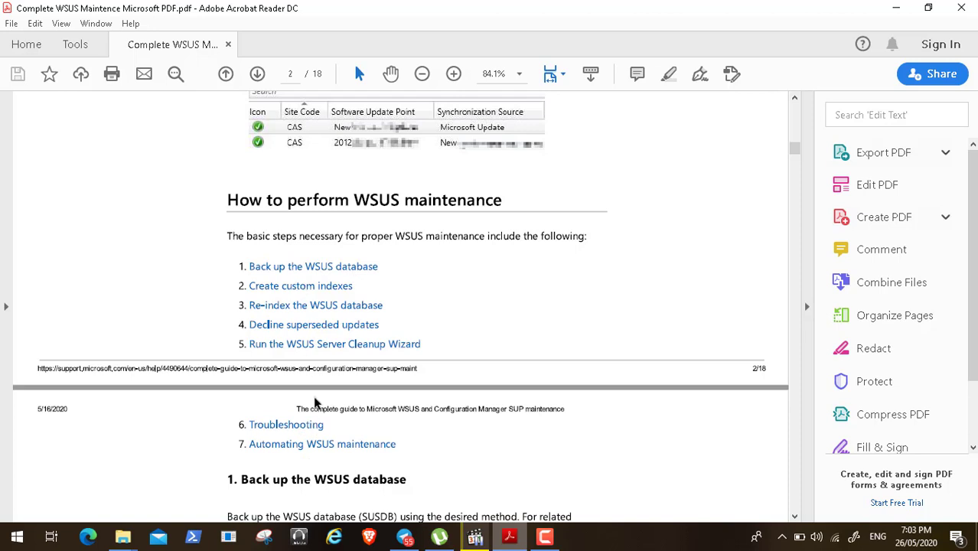
pyautogui.click(795, 517)
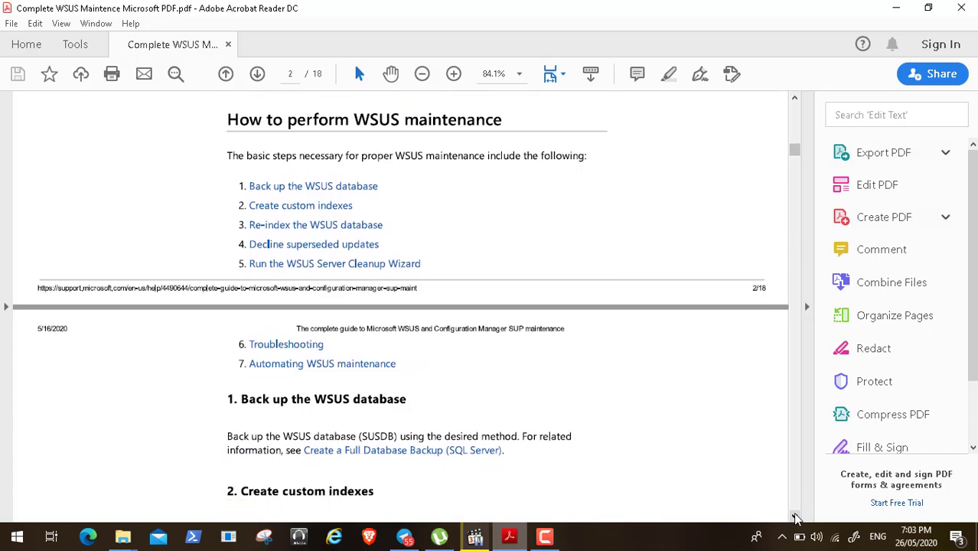
pyautogui.click(795, 517)
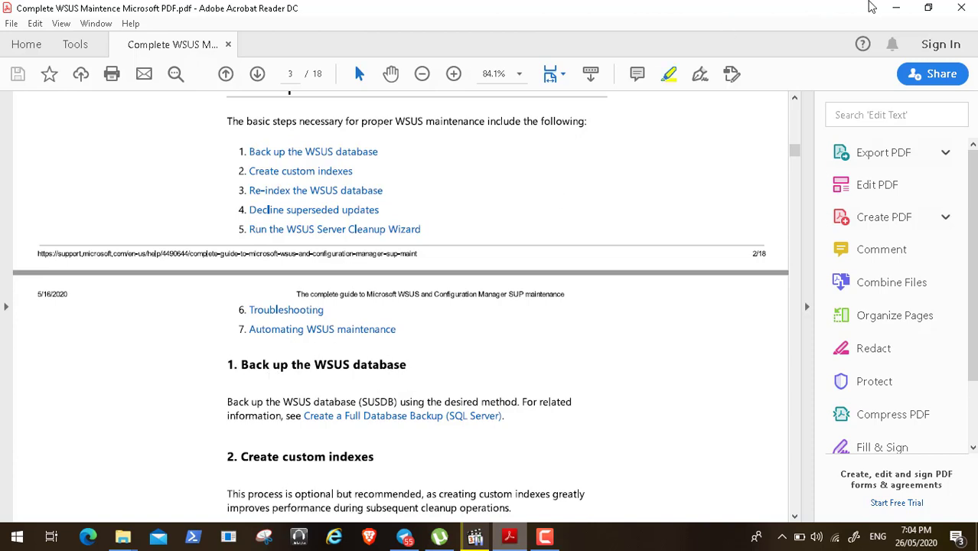
pyautogui.click(892, 6)
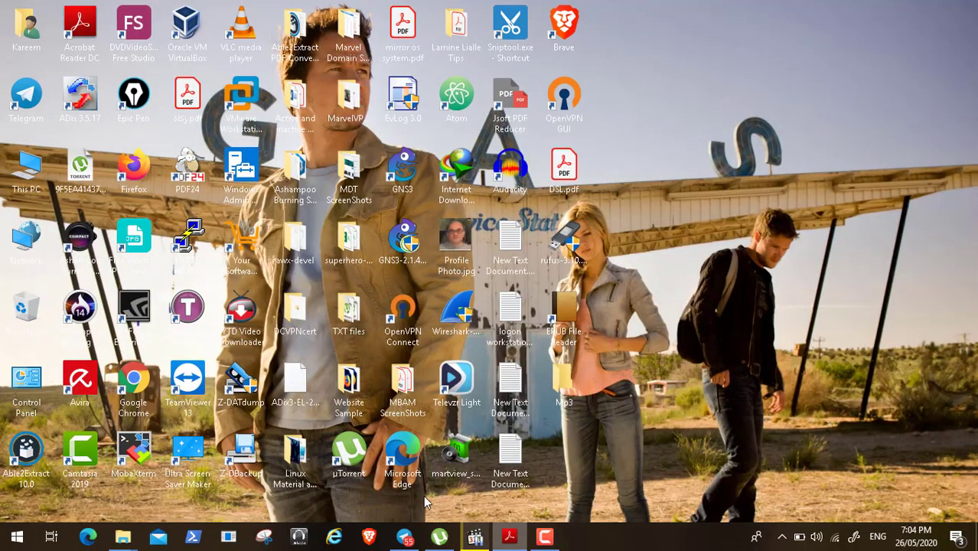
# Switch to the media player and play Video135.mp4 in full screen.
pyautogui.click(474, 536)
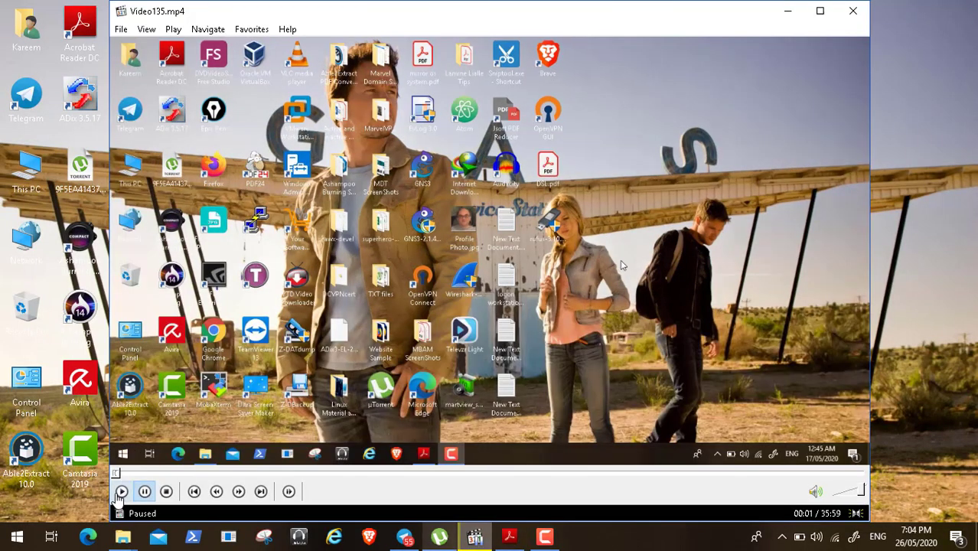
pyautogui.click(121, 491)
pyautogui.hotkey('alt', 'Return')
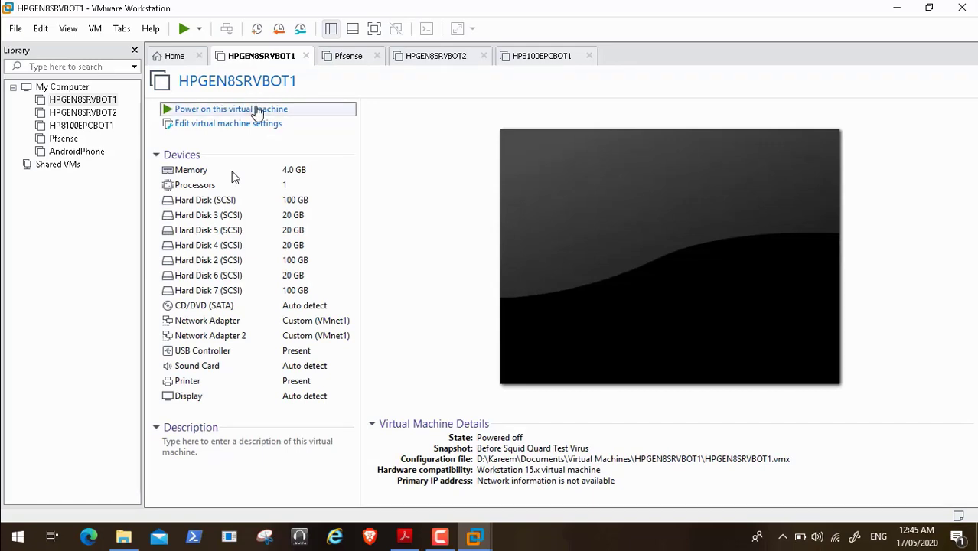
# Power on the HPGEN8SRVBOT1 virtual machine, boot its Windows Server entry, and release input back to the host.
pyautogui.click(257, 110)
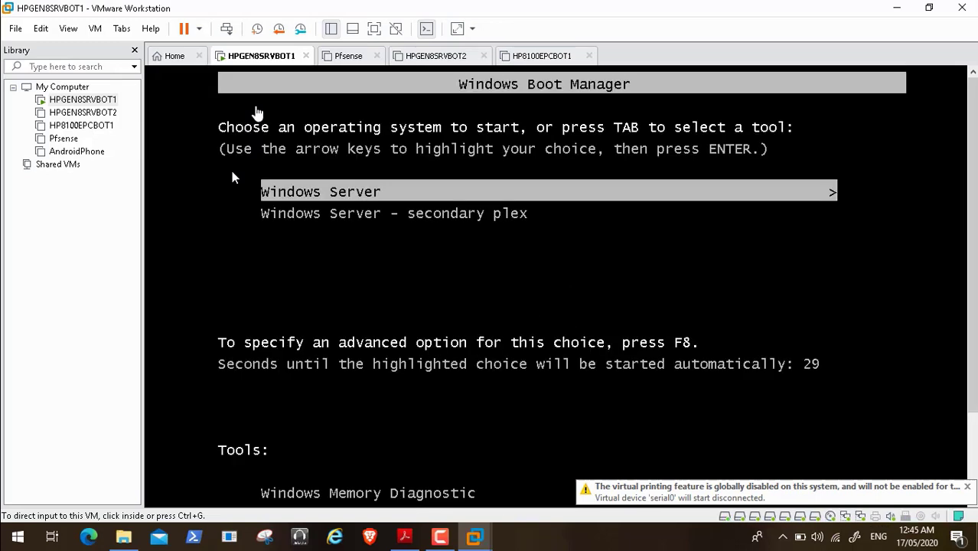
pyautogui.click(233, 177)
pyautogui.press('Return')
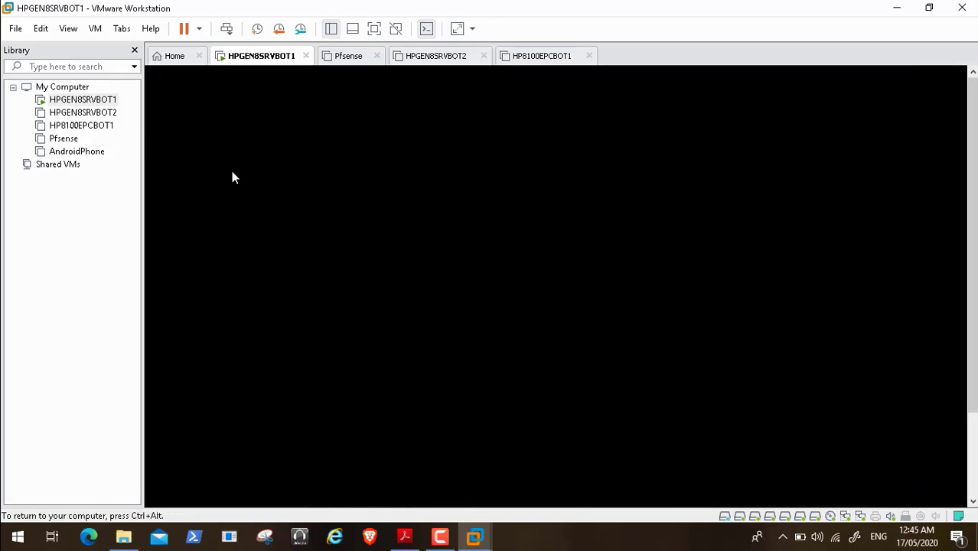
pyautogui.hotkey('ctrl', 'alt')
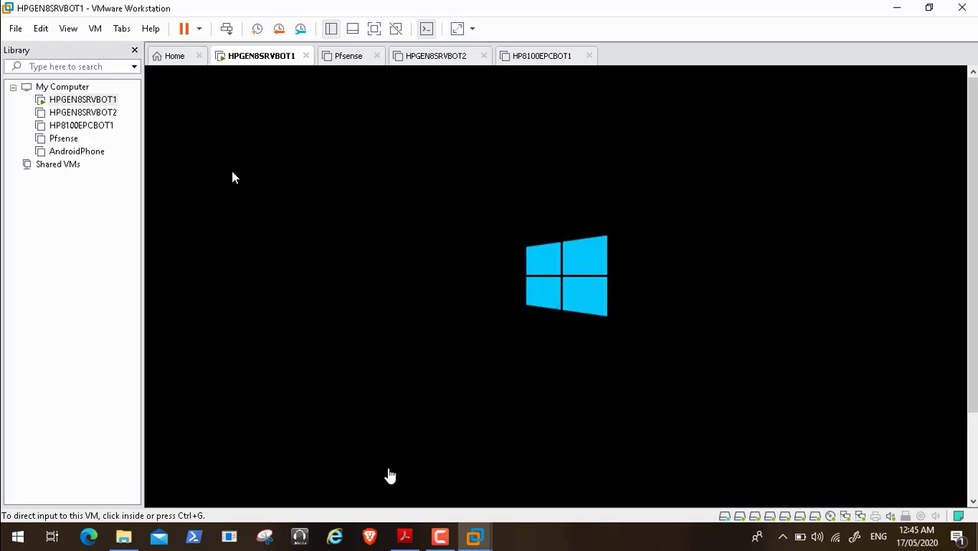
pyautogui.click(440, 536)
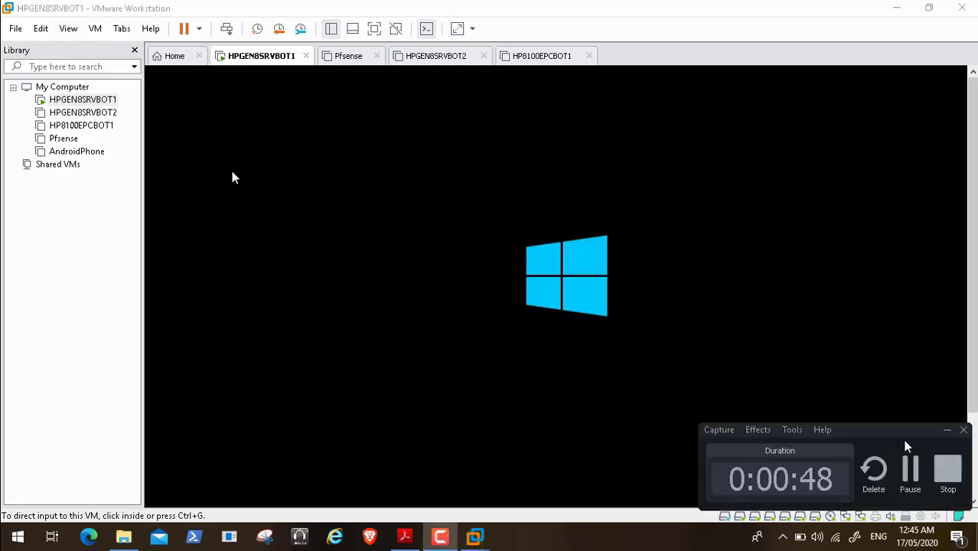
pyautogui.click(909, 470)
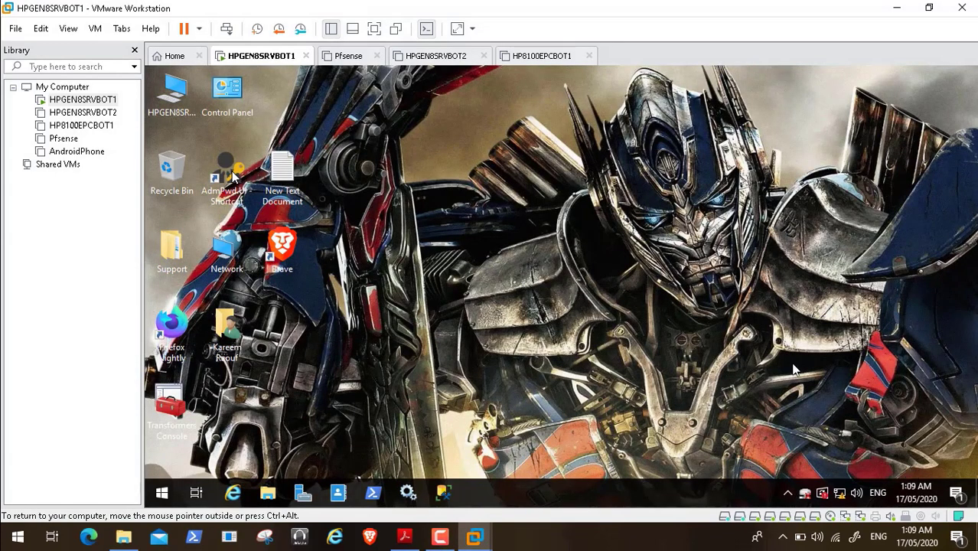
pyautogui.click(171, 99)
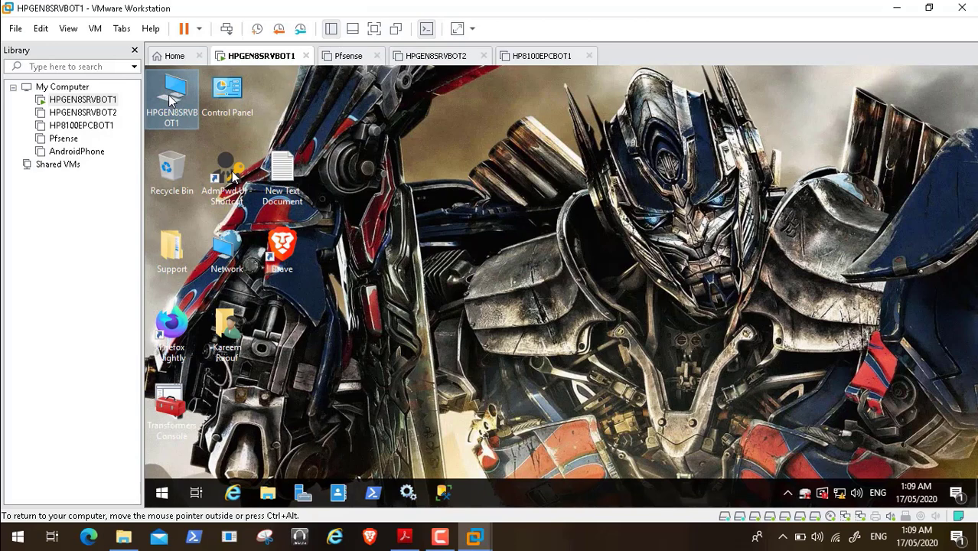
pyautogui.click(366, 119)
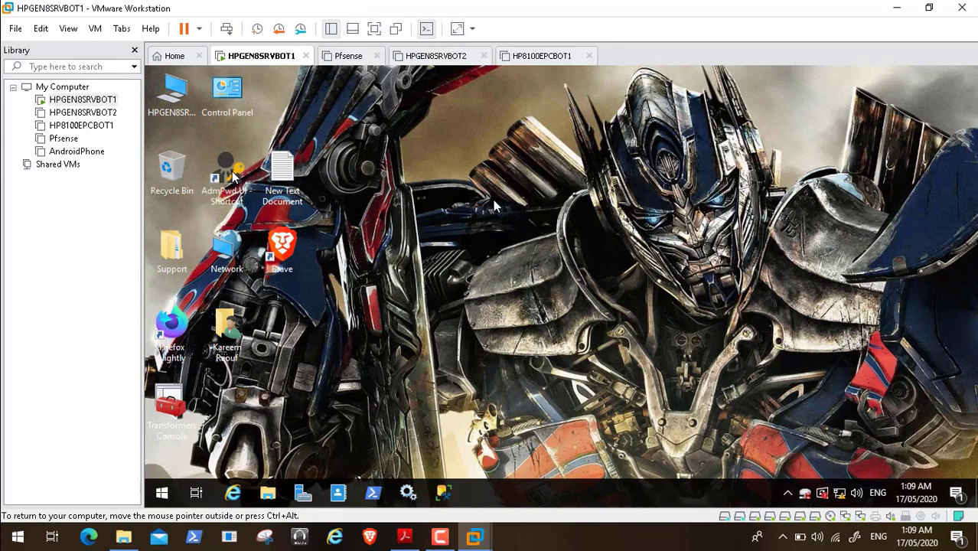
# Create a folder named WSUSBackup on the virtual machine's WSUS (F:) drive and minimize the file window.
pyautogui.press('super+e')
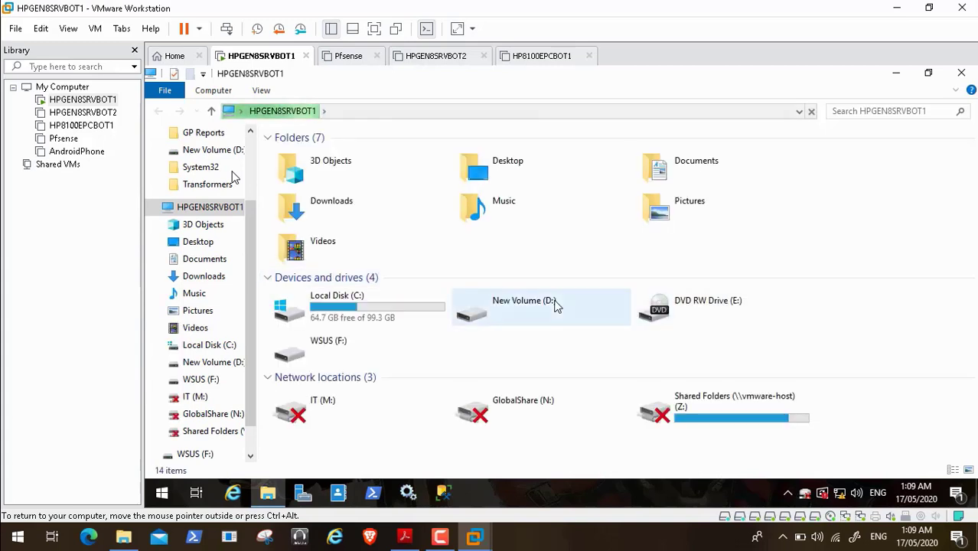
pyautogui.doubleClick(299, 356)
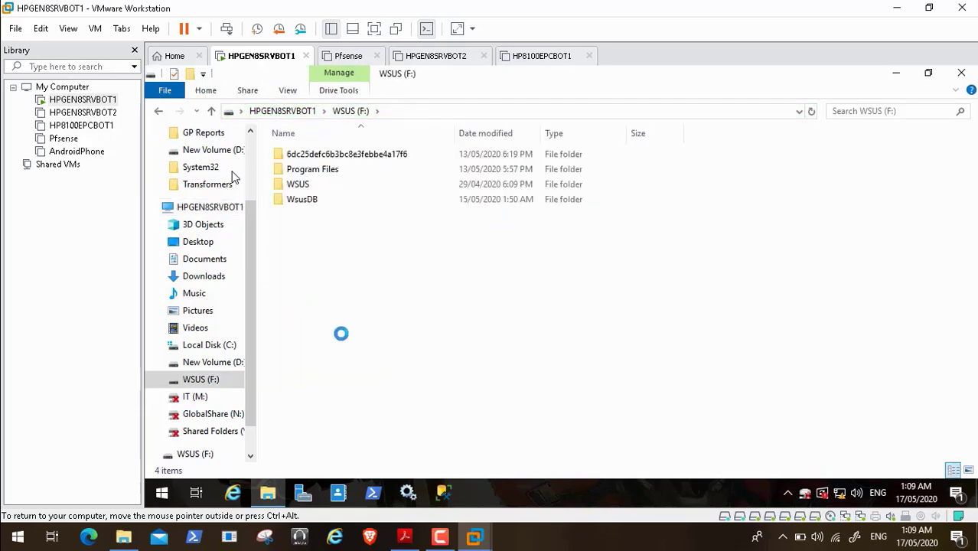
pyautogui.rightClick(342, 334)
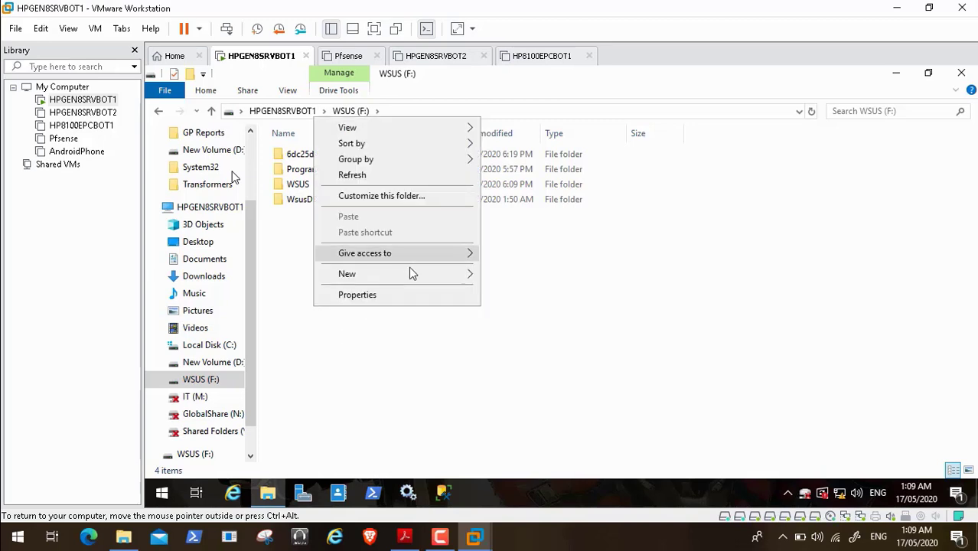
pyautogui.moveTo(474, 278)
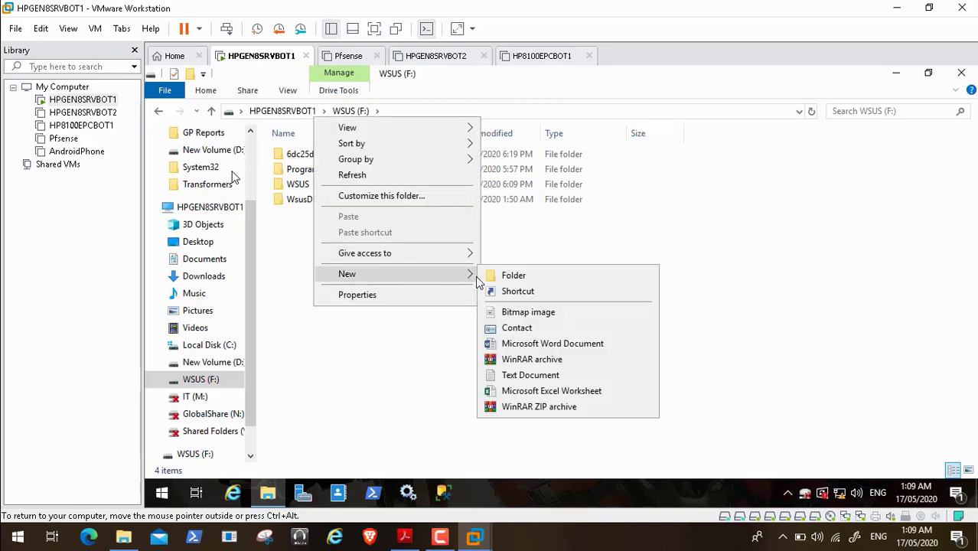
pyautogui.click(507, 277)
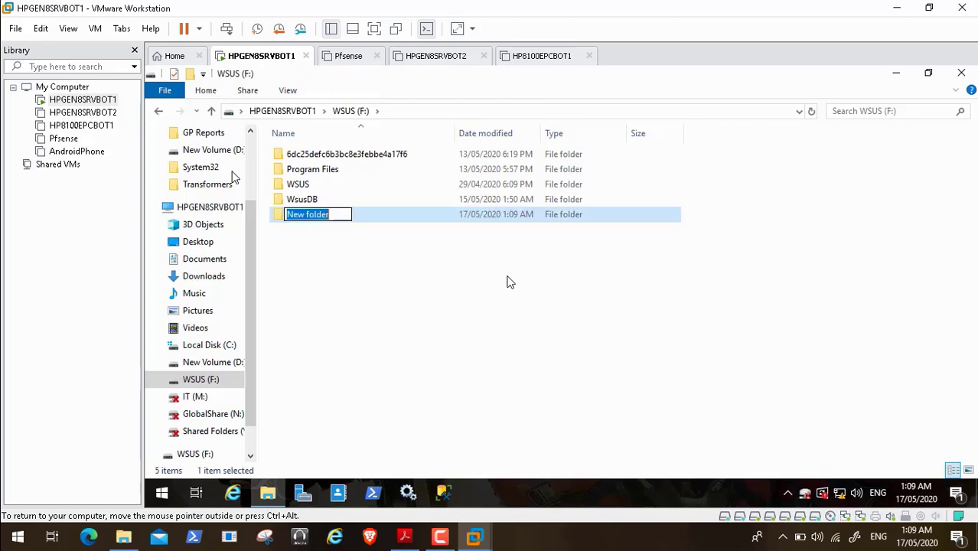
pyautogui.write('WSUS')
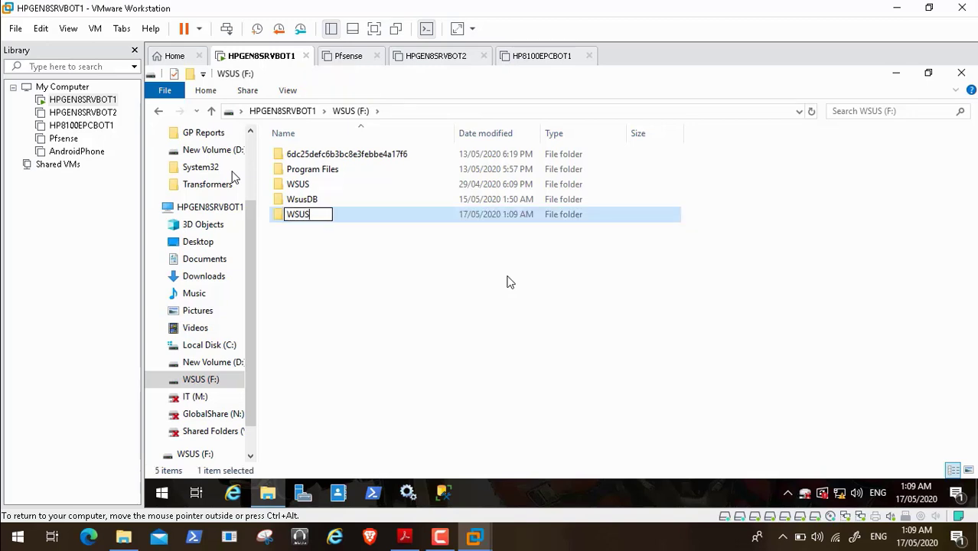
pyautogui.write('BAckup')
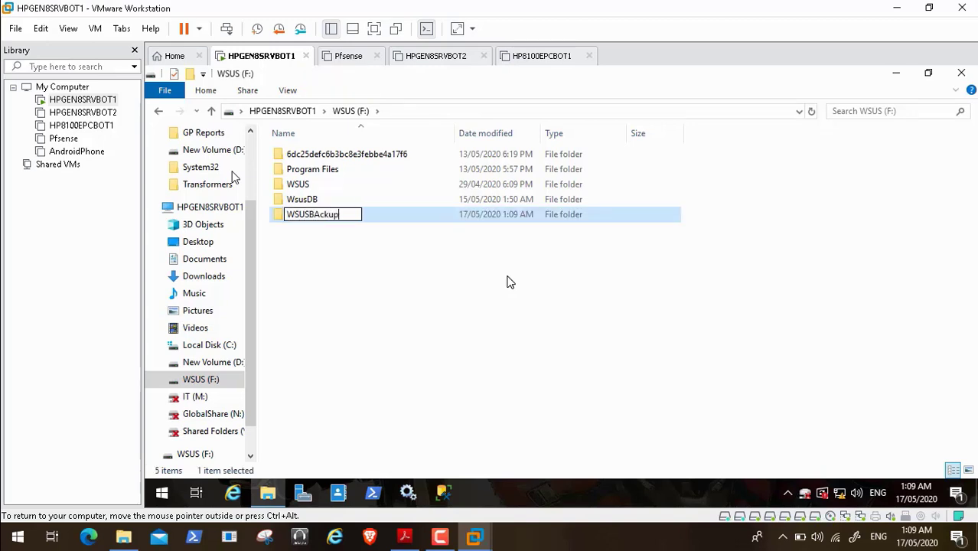
pyautogui.press('BackSpace')
pyautogui.press('BackSpace')
pyautogui.press('BackSpace')
pyautogui.press('BackSpace')
pyautogui.press('BackSpace')
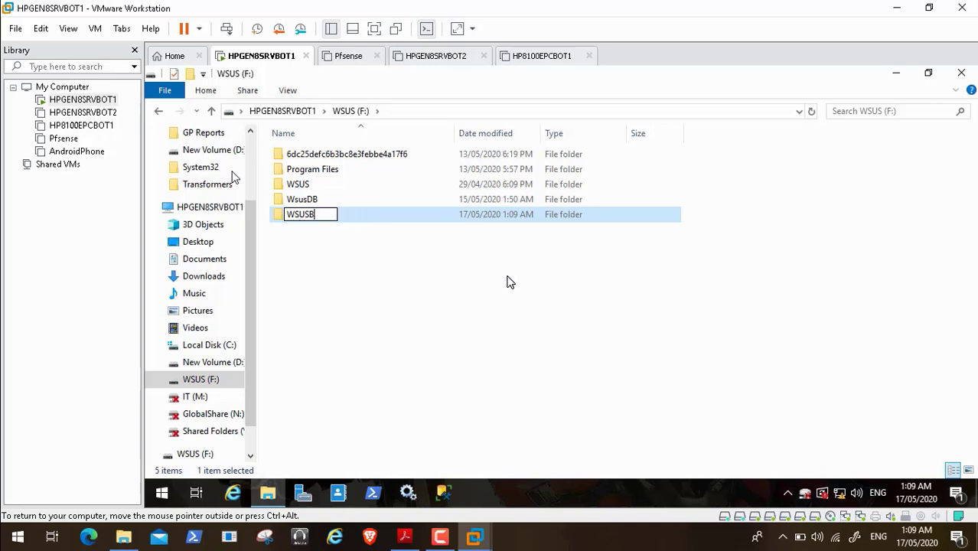
pyautogui.write('ackup')
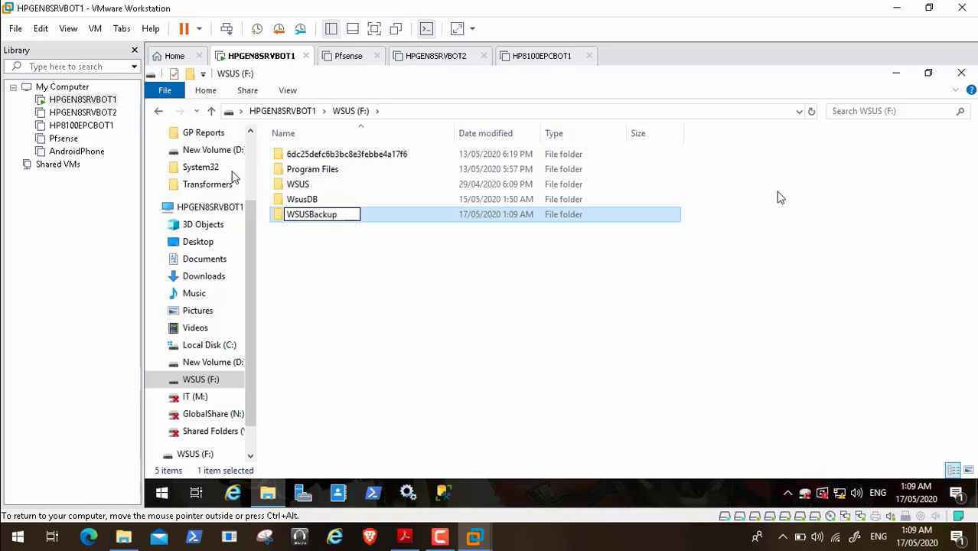
pyautogui.click(637, 265)
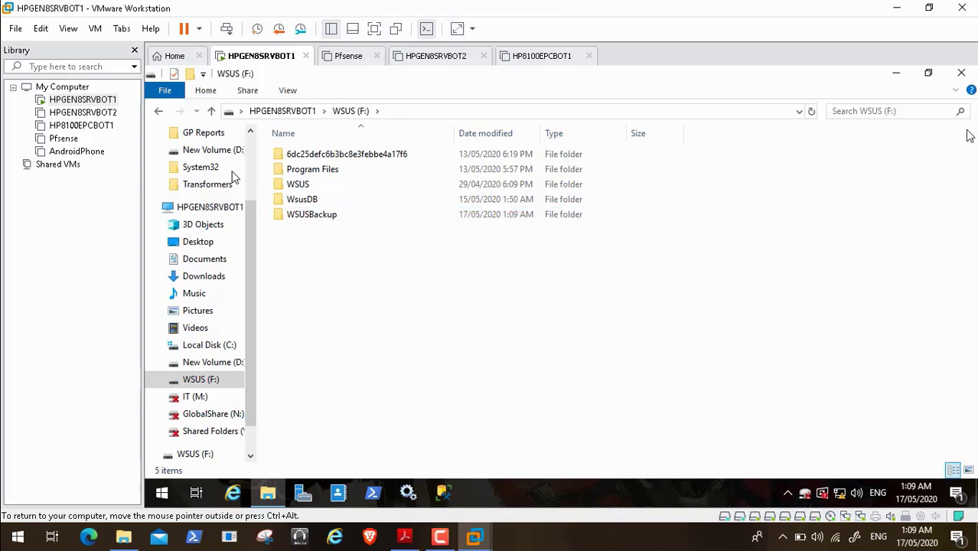
pyautogui.click(896, 74)
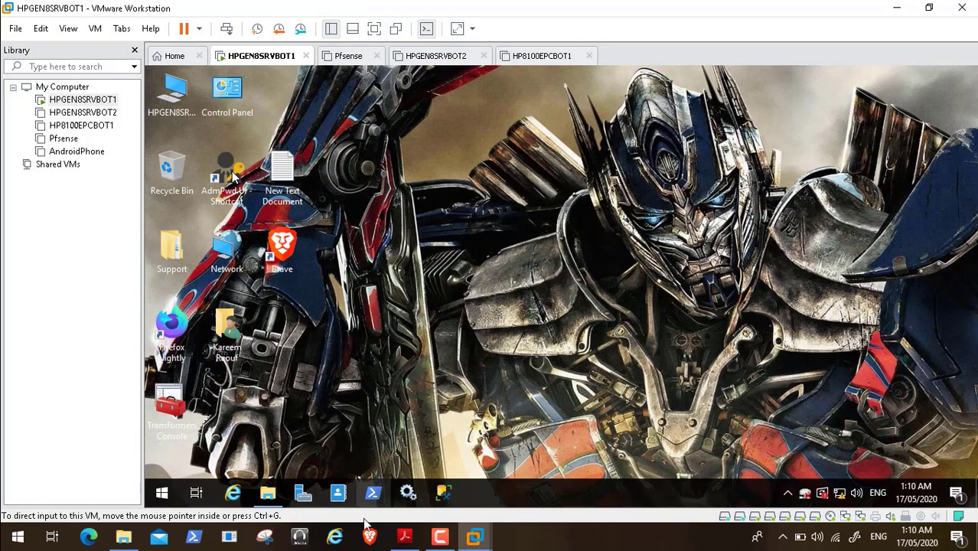
pyautogui.click(440, 537)
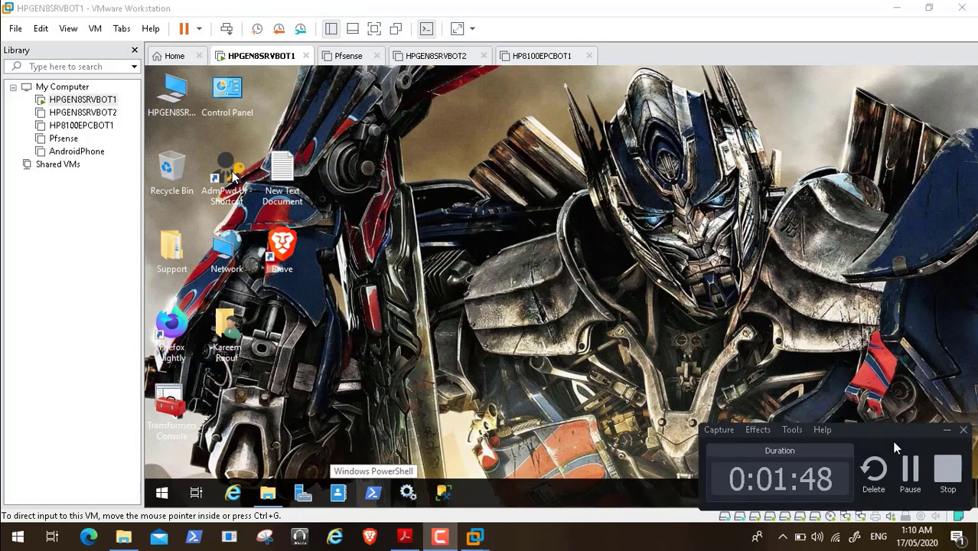
pyautogui.click(910, 470)
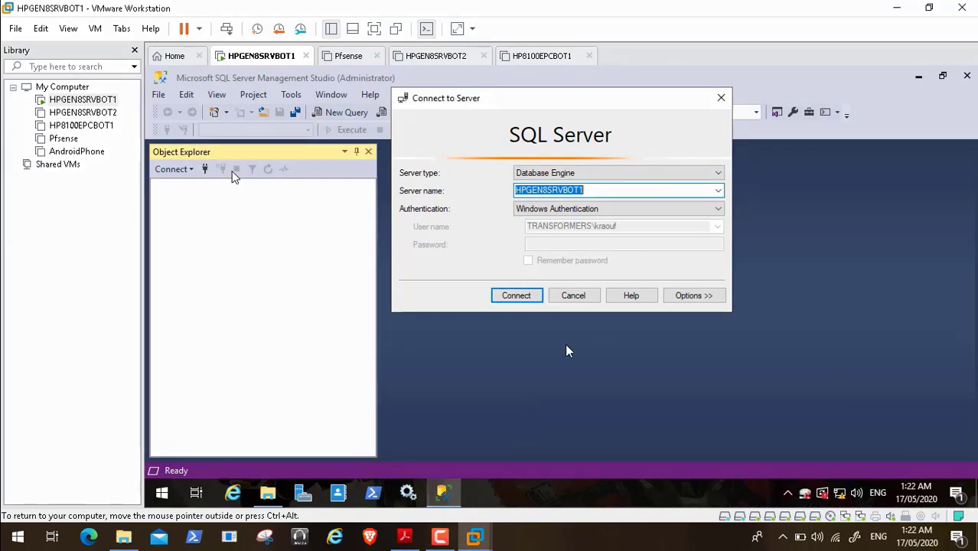
# Connect to the HPGEN8SRVBOT1 database engine using Windows Authentication.
pyautogui.click(515, 297)
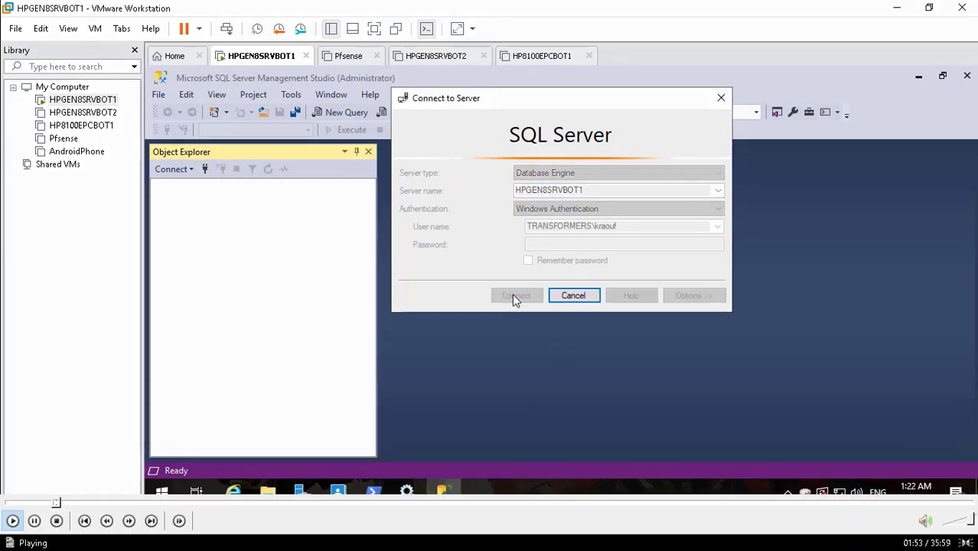
# Rewind the video to about 01:46 and resume playback.
pyautogui.click(55, 505)
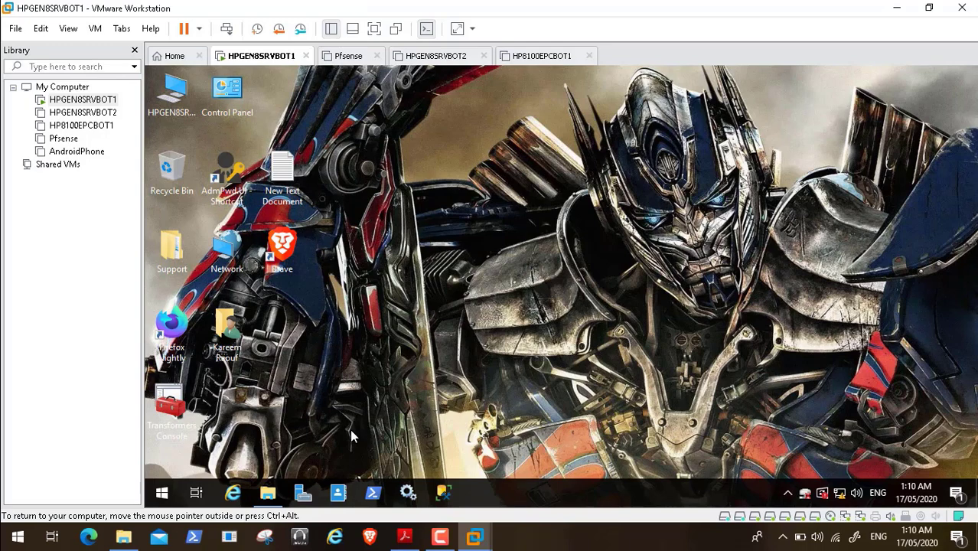
pyautogui.moveTo(220, 524)
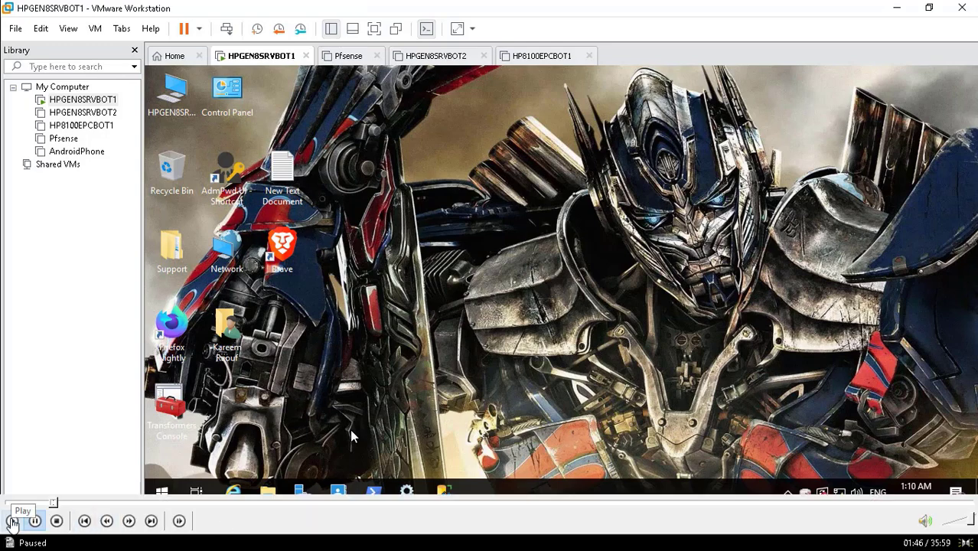
pyautogui.click(15, 520)
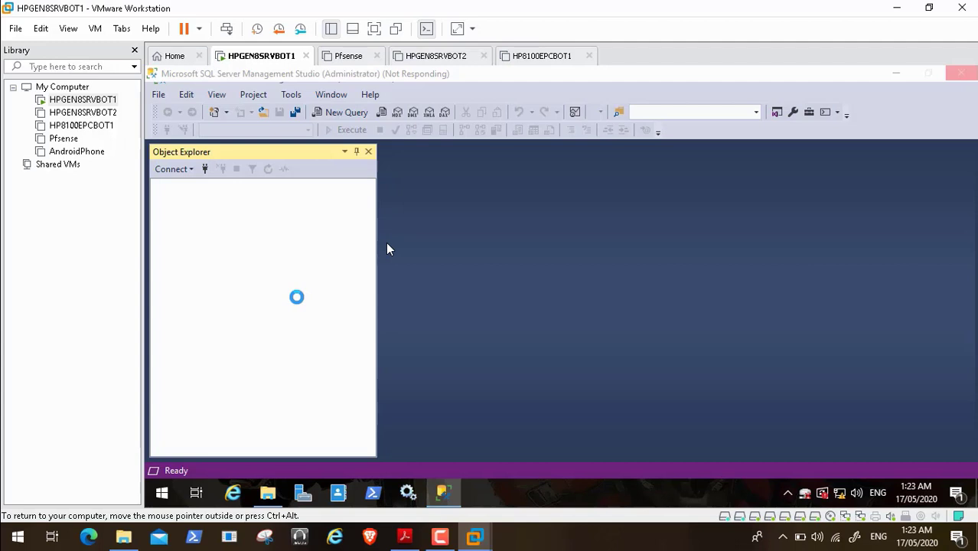
pyautogui.click(448, 544)
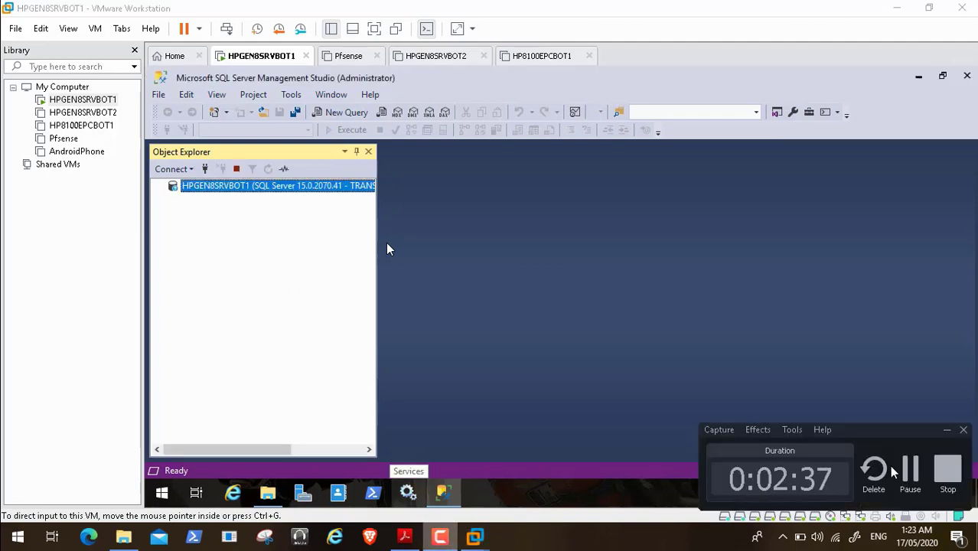
pyautogui.click(947, 433)
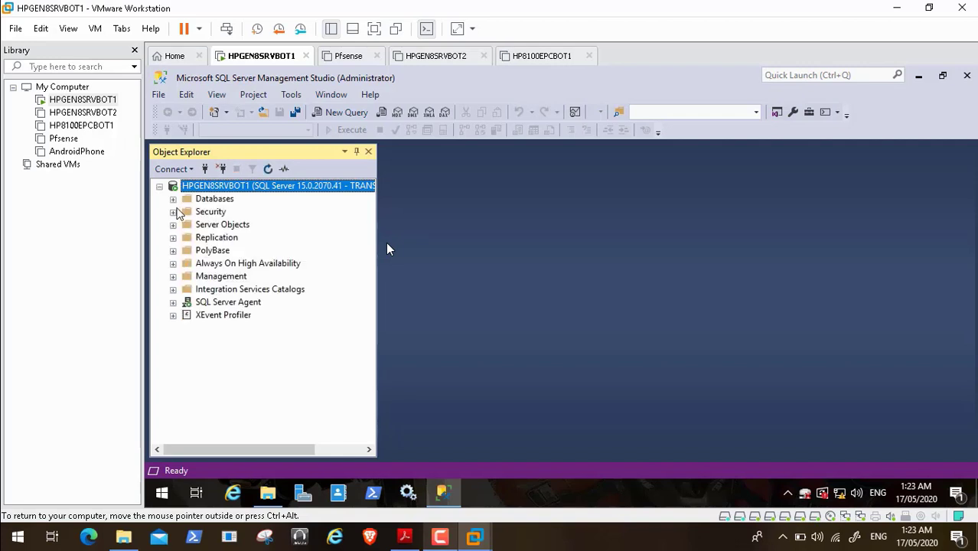
# Start the Maintenance Plan Wizard from the server's Maintenance Plans under Management, and resume the video playback.
pyautogui.click(173, 277)
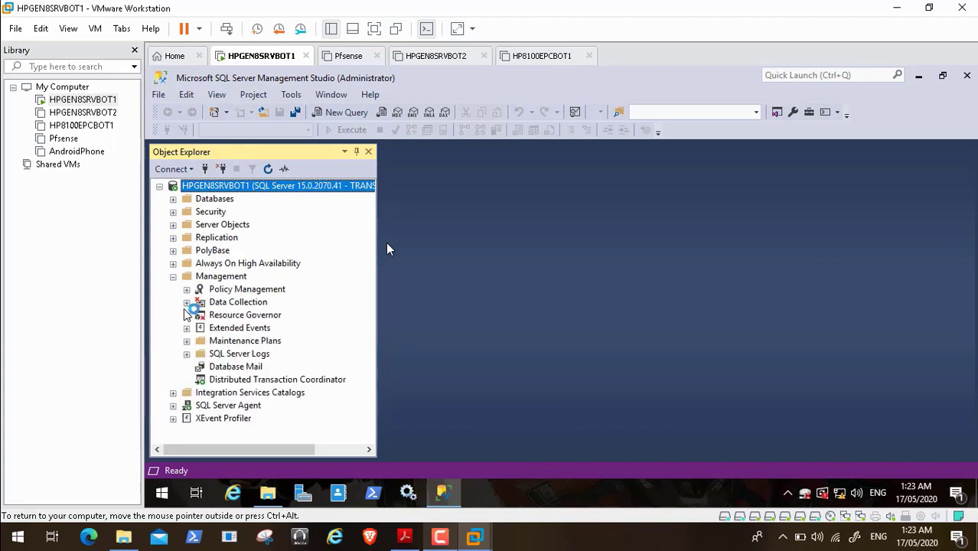
pyautogui.click(187, 341)
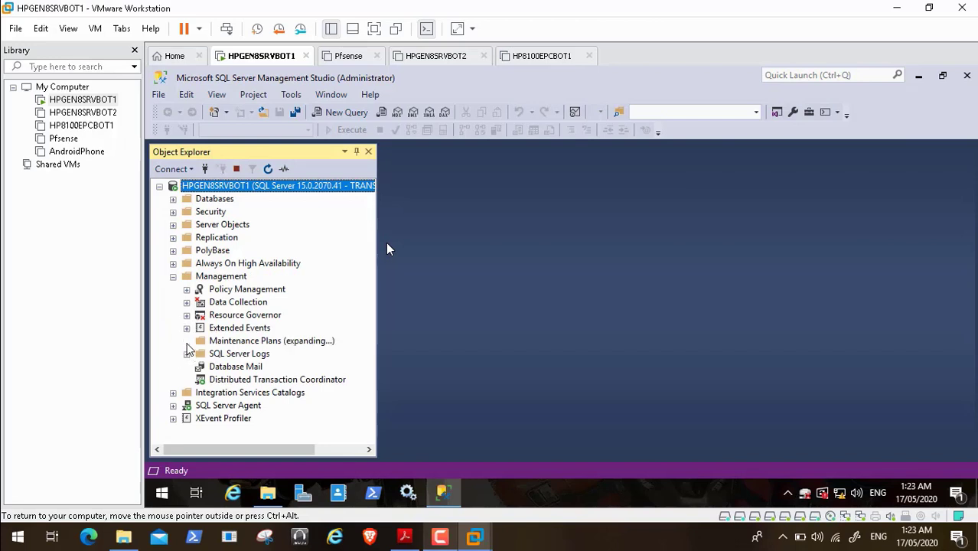
pyautogui.click(245, 342)
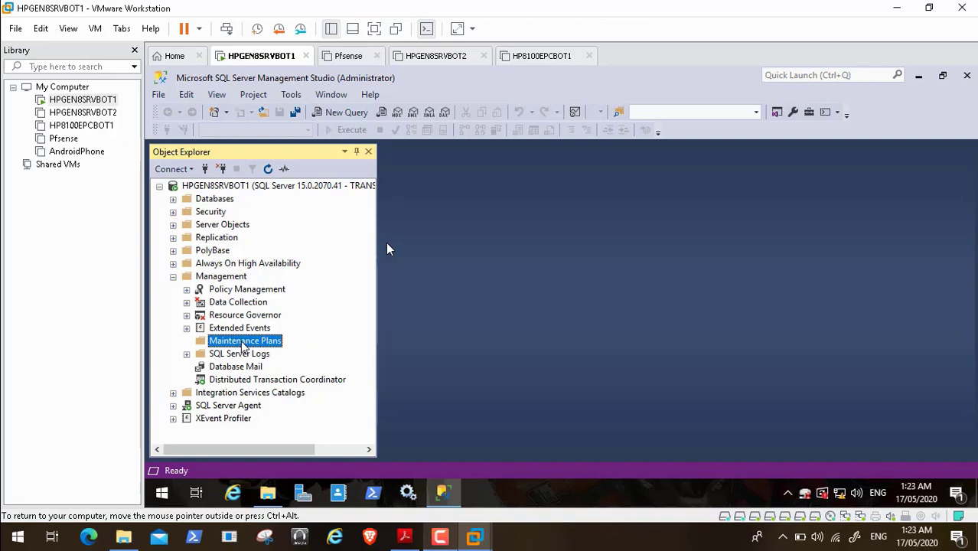
pyautogui.rightClick(243, 345)
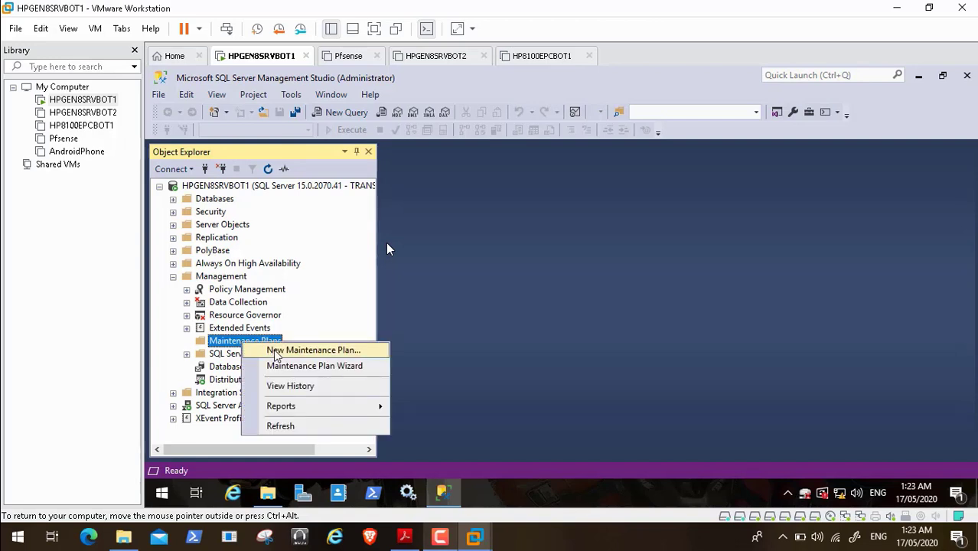
pyautogui.click(289, 366)
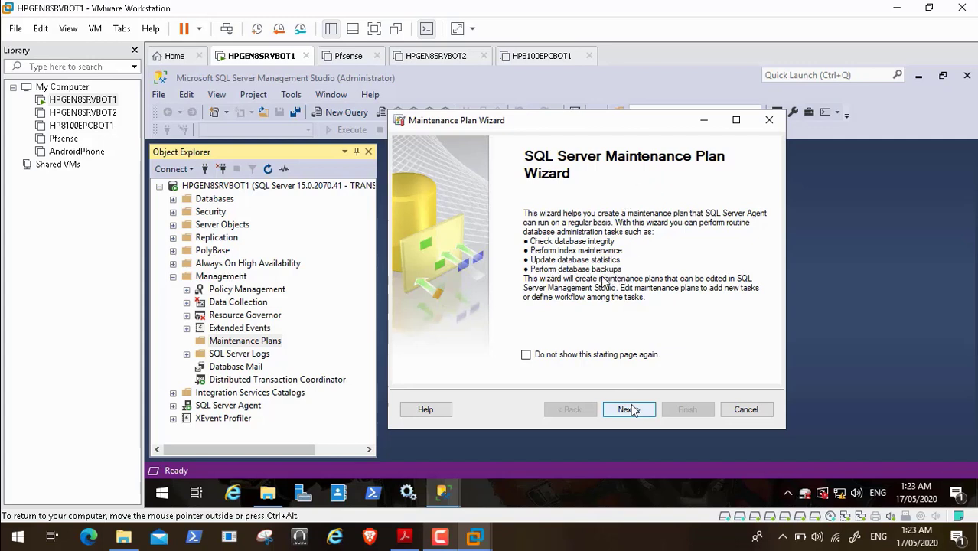
pyautogui.moveTo(120, 506)
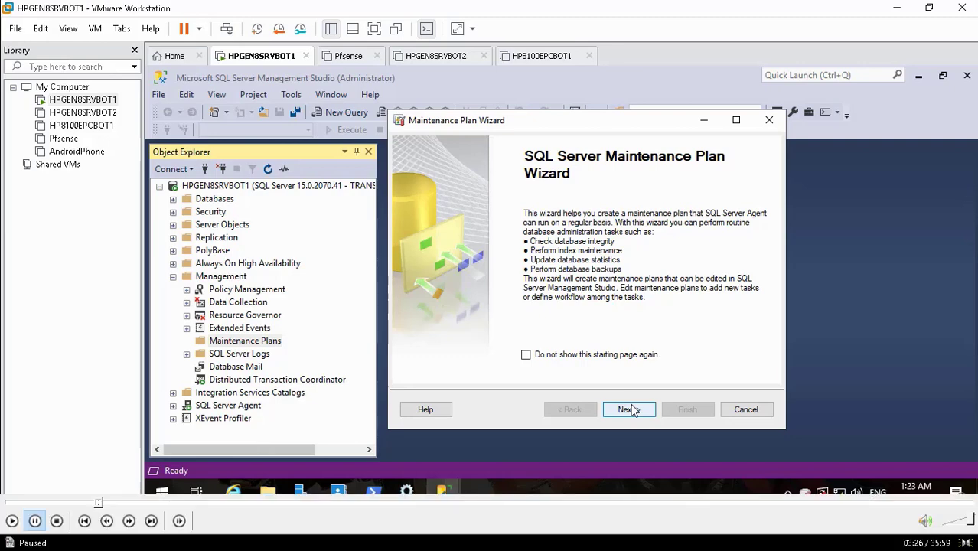
pyautogui.click(12, 521)
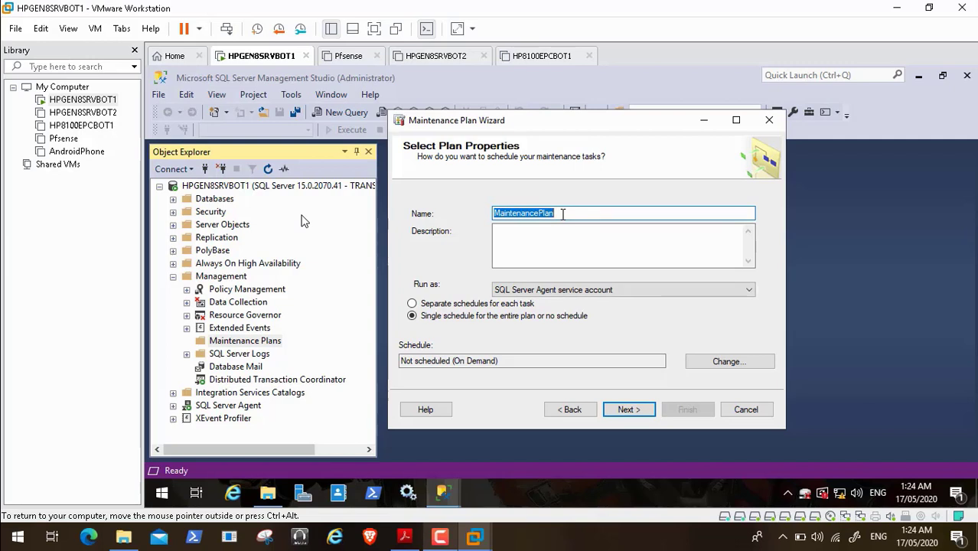
# Name the maintenance plan WSUS Backup and resume the video playback.
pyautogui.press('BackSpace')
pyautogui.write('WSU')
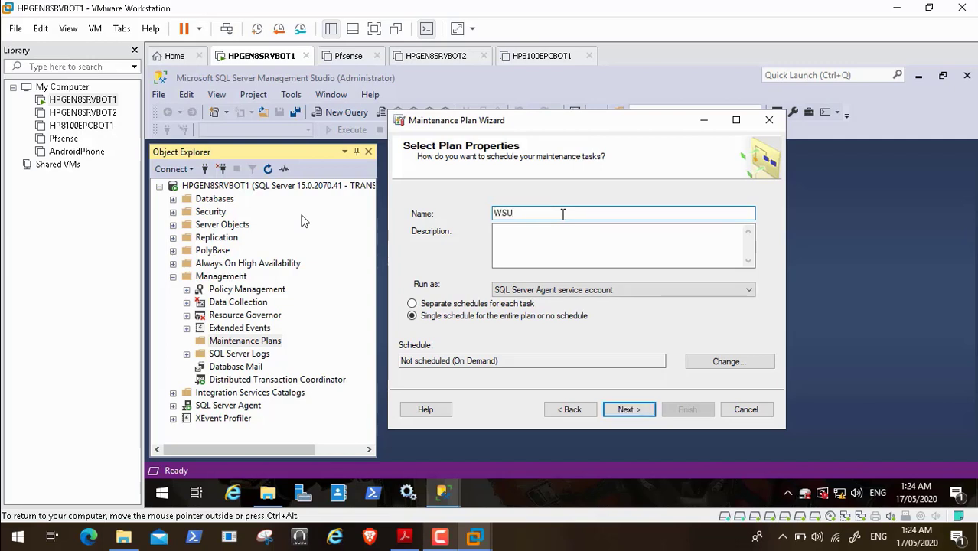
pyautogui.write('S Backup')
pyautogui.moveTo(56, 524)
pyautogui.click(12, 521)
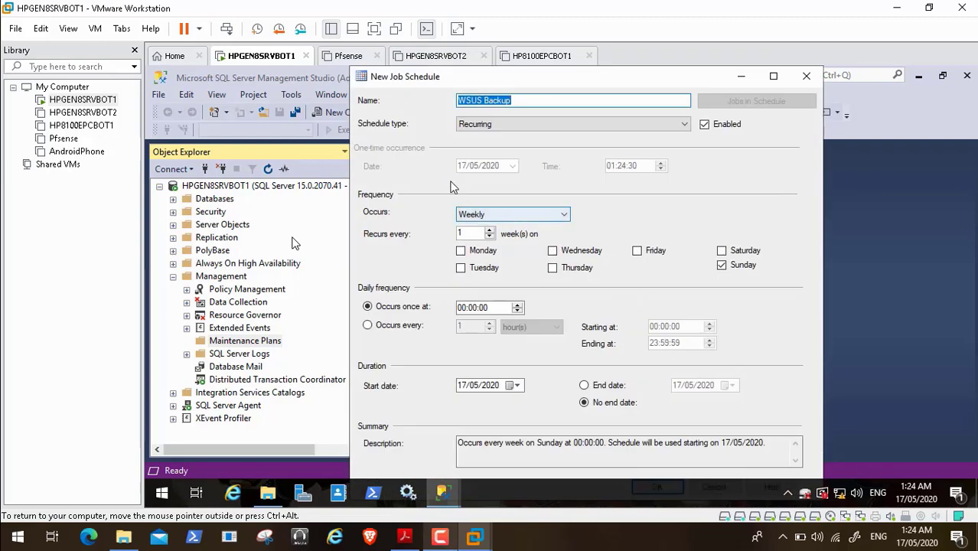
# Schedule the WSUS Backup plan to occur daily, once at 03:00:00, and continue to the maintenance task selection.
pyautogui.click(480, 216)
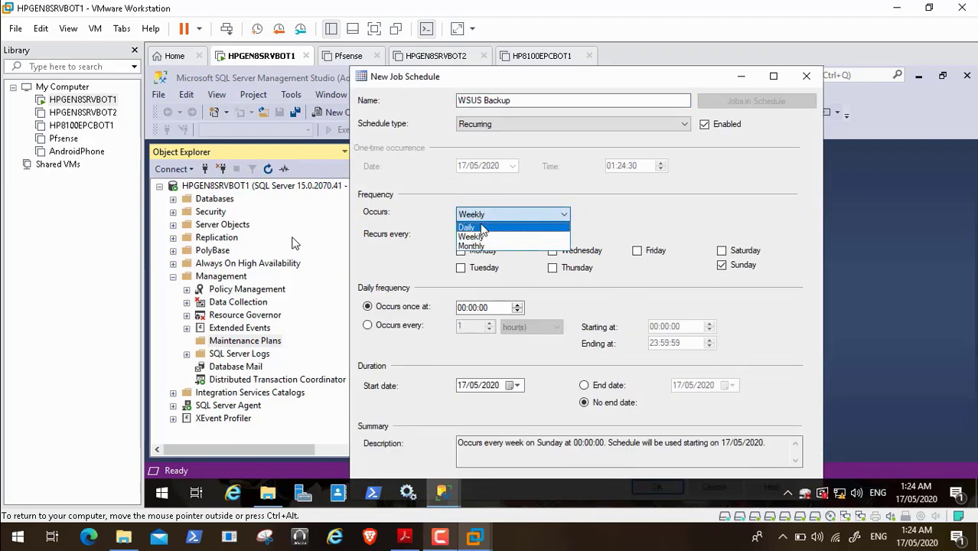
pyautogui.click(482, 228)
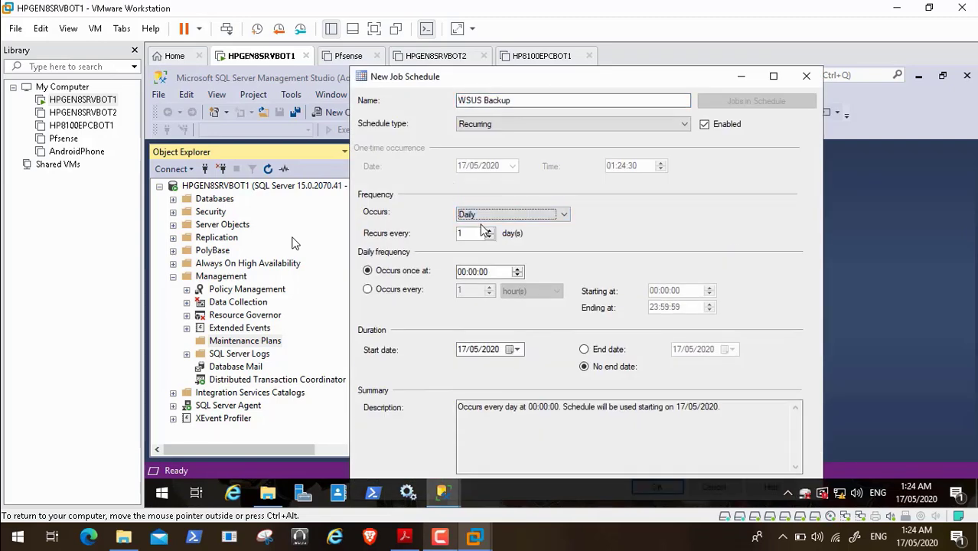
pyautogui.click(461, 274)
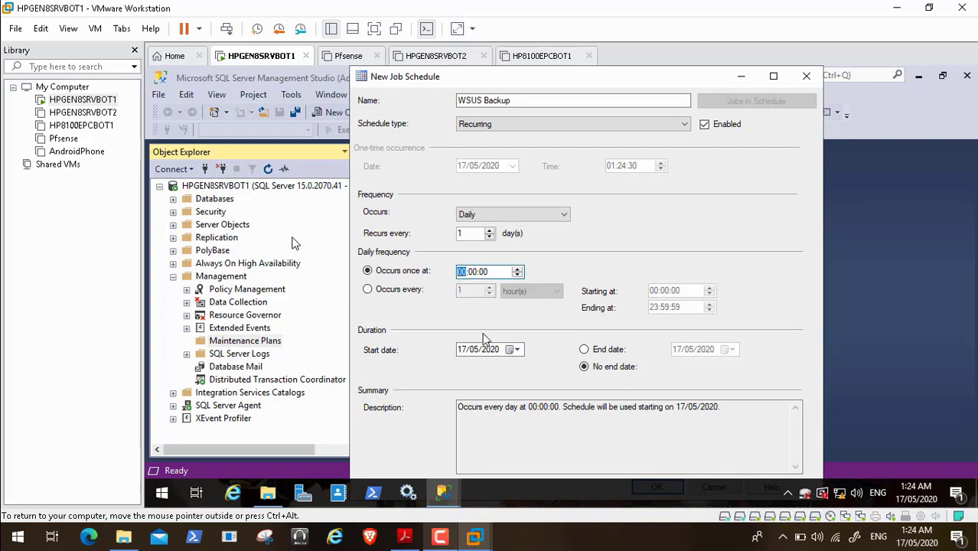
pyautogui.write('3')
pyautogui.doubleClick(551, 76)
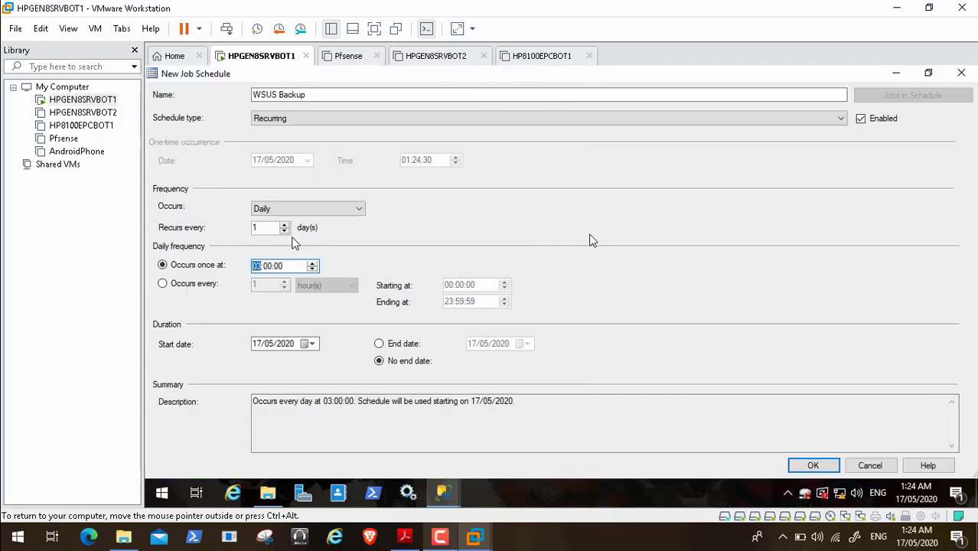
pyautogui.moveTo(17, 537)
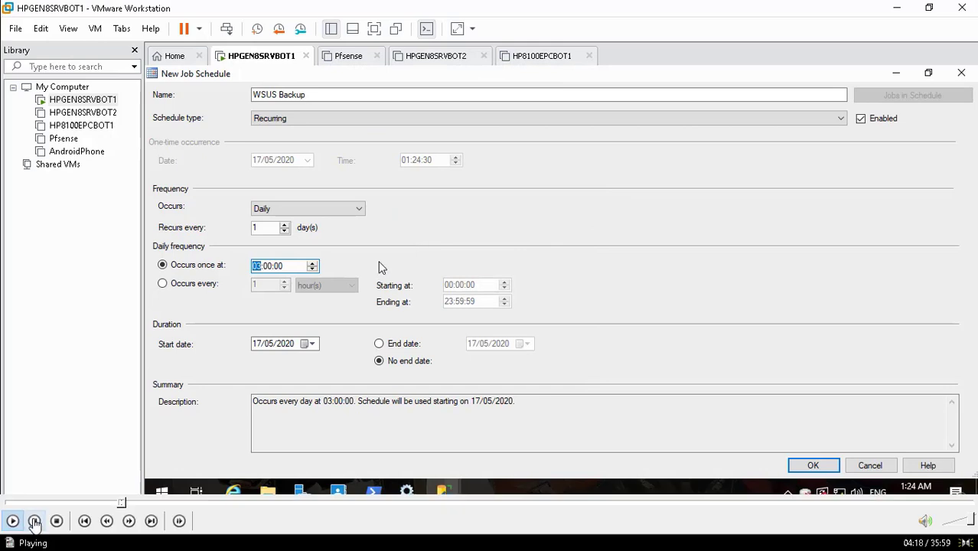
pyautogui.click(33, 521)
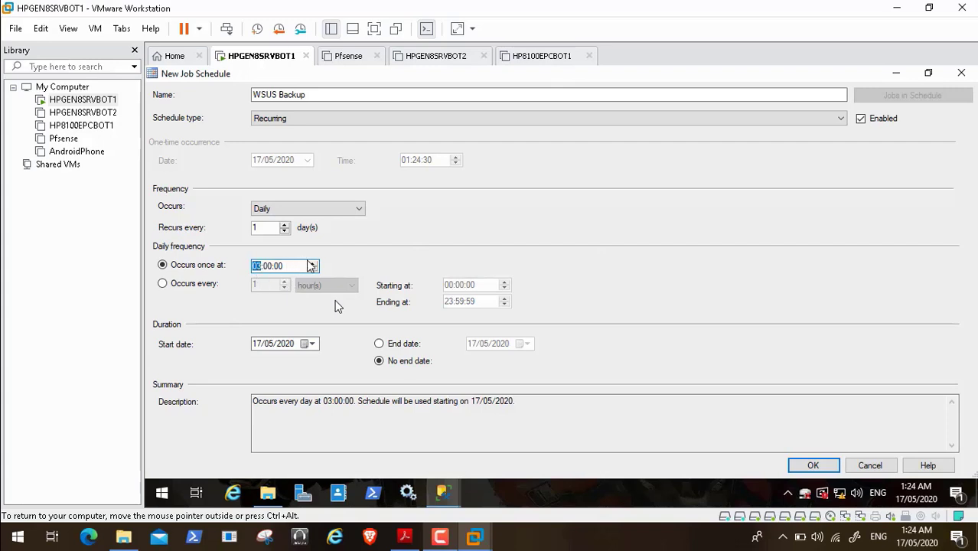
pyautogui.click(23, 521)
pyautogui.click(23, 520)
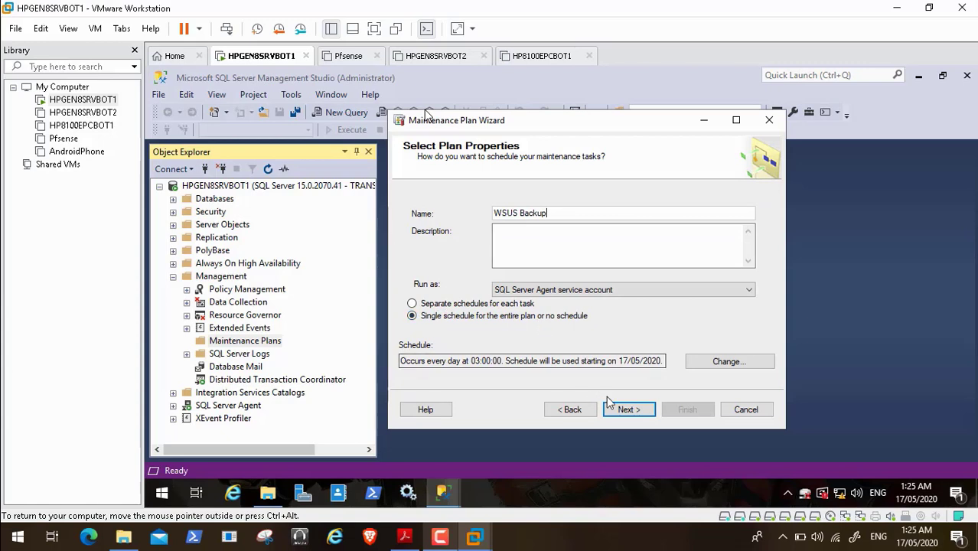
pyautogui.click(626, 409)
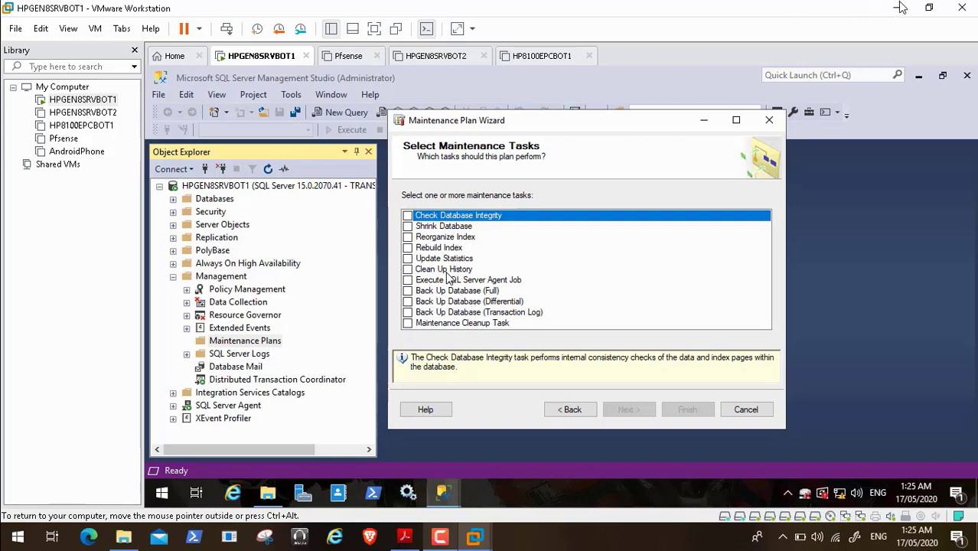
# Minimize the video player, create a new folder inside the desktop's Mp3 folder, and minimize that window.
pyautogui.doubleClick(423, 337)
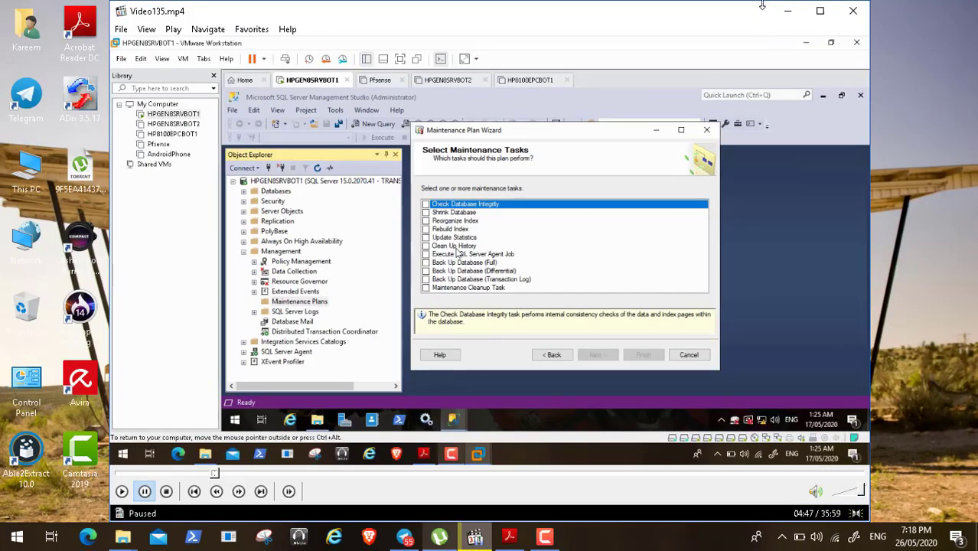
pyautogui.click(787, 10)
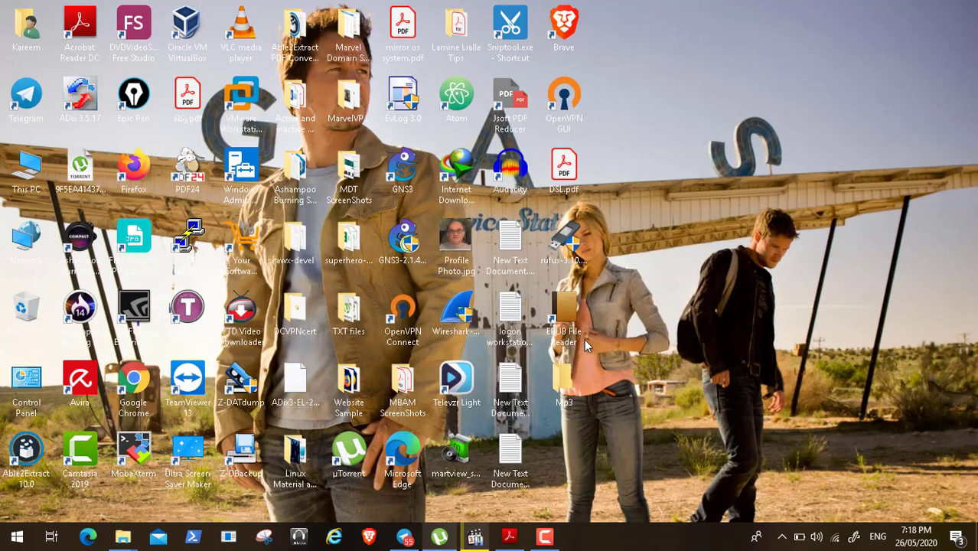
pyautogui.doubleClick(564, 389)
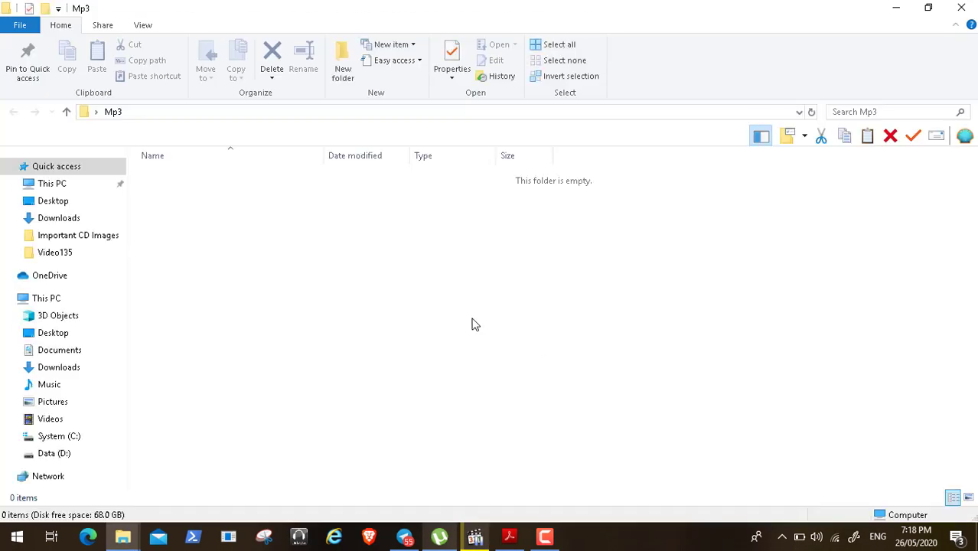
pyautogui.rightClick(235, 289)
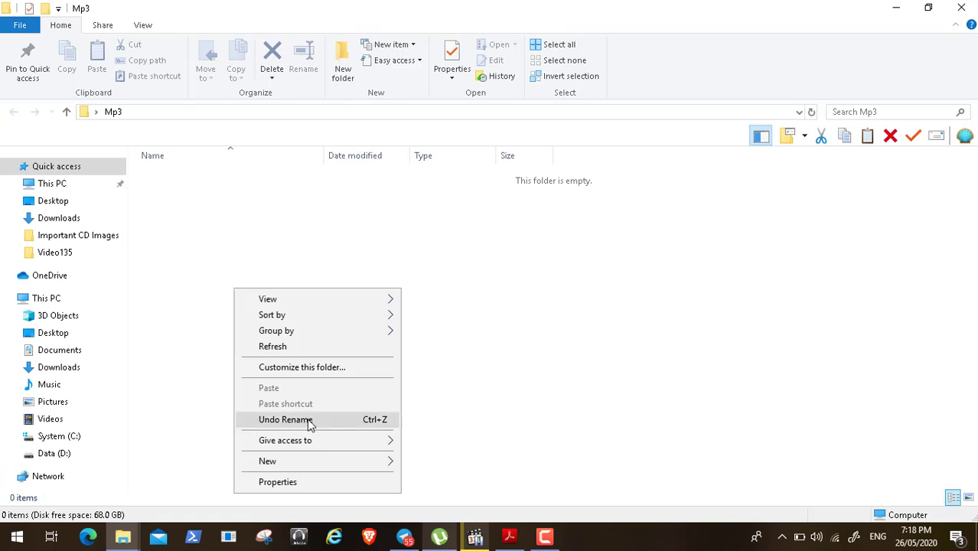
pyautogui.moveTo(397, 461)
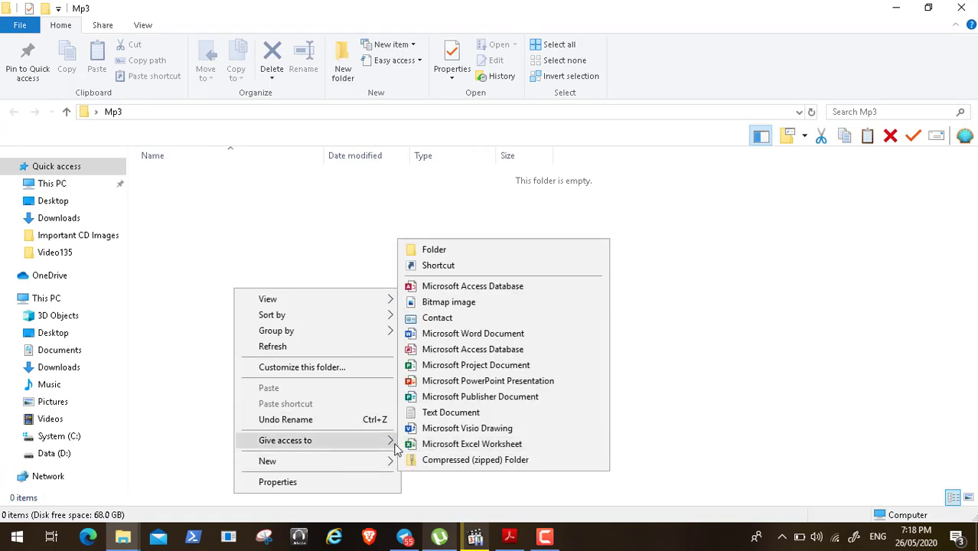
pyautogui.click(480, 258)
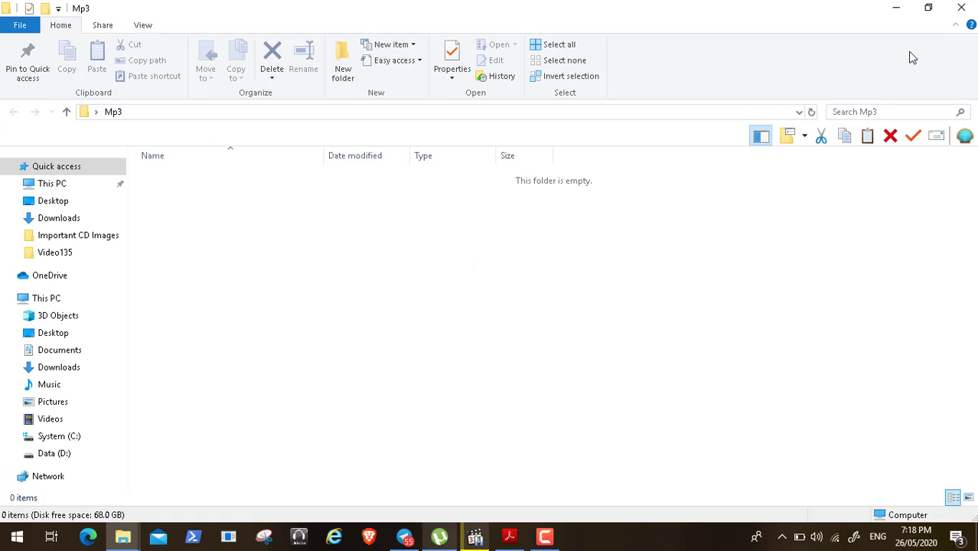
pyautogui.click(900, 7)
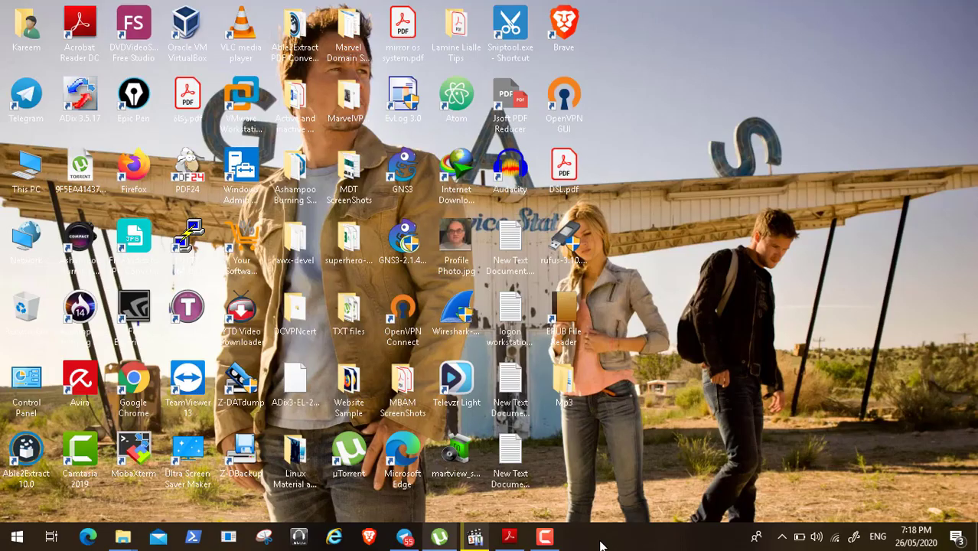
# Bring back the Mp3 folder window and restore it down from its maximized size.
pyautogui.click(545, 536)
pyautogui.click(545, 535)
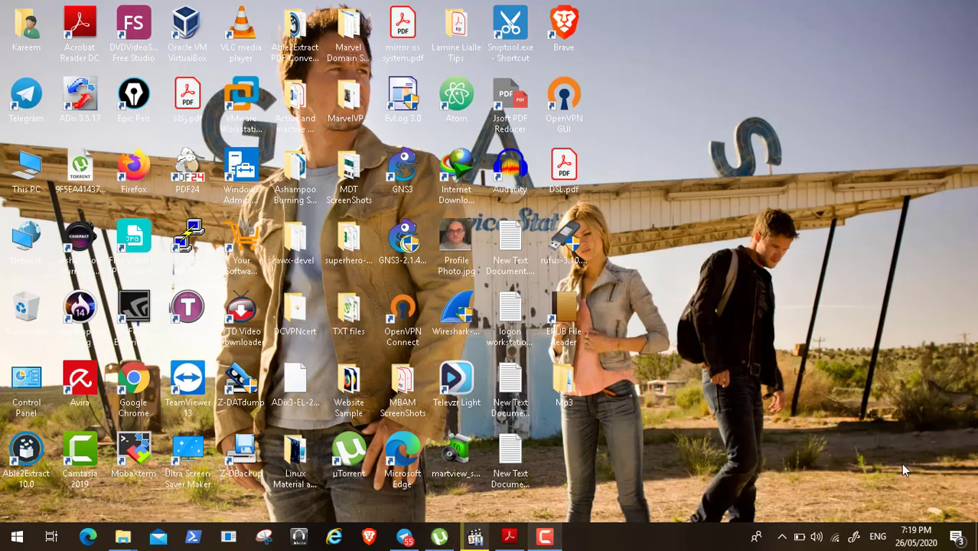
pyautogui.moveTo(122, 535)
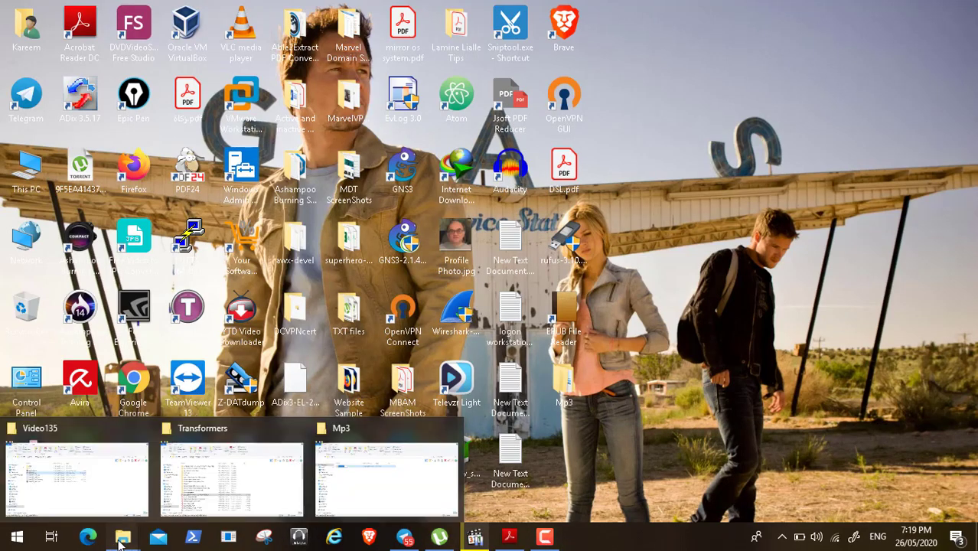
pyautogui.click(386, 465)
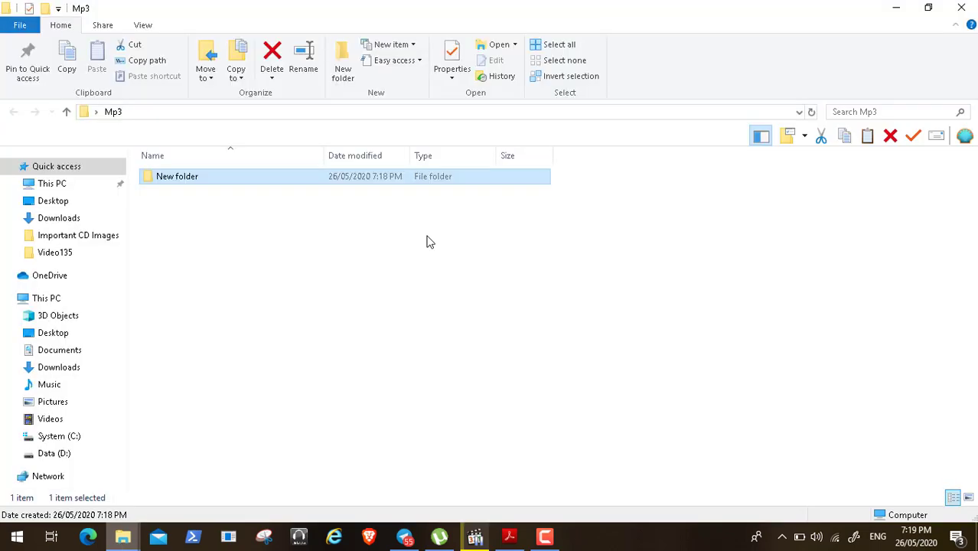
pyautogui.click(298, 256)
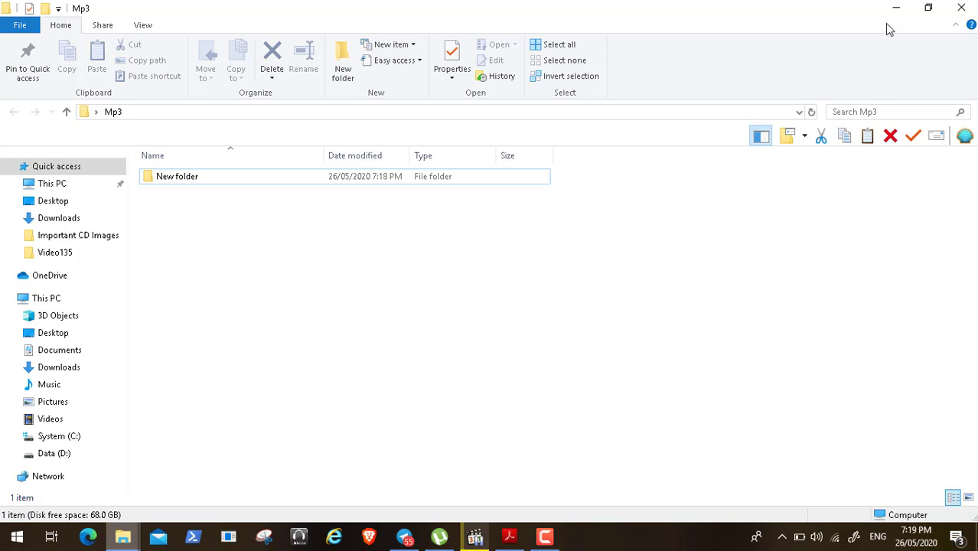
pyautogui.click(925, 9)
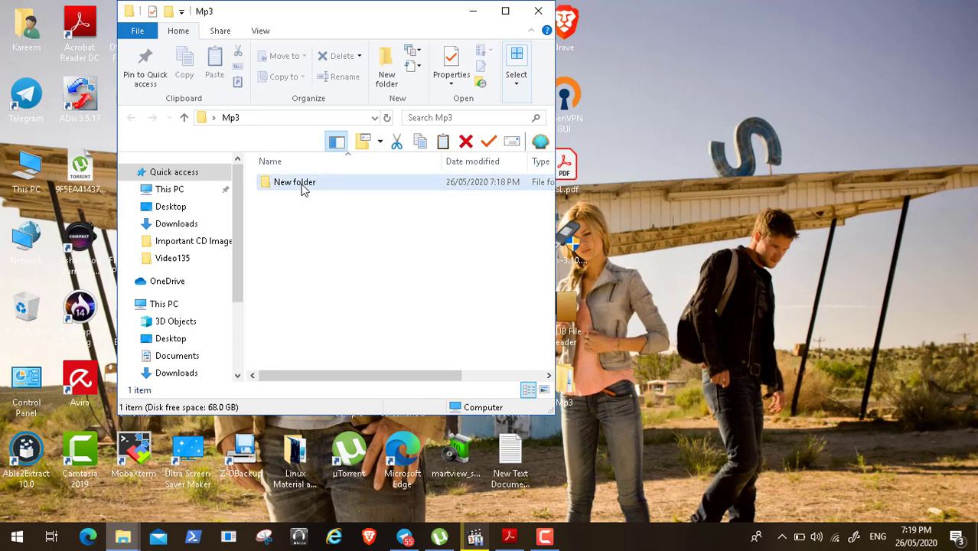
# Create a second new folder inside the Mp3 folder, keeping its default name.
pyautogui.rightClick(285, 221)
pyautogui.moveTo(430, 393)
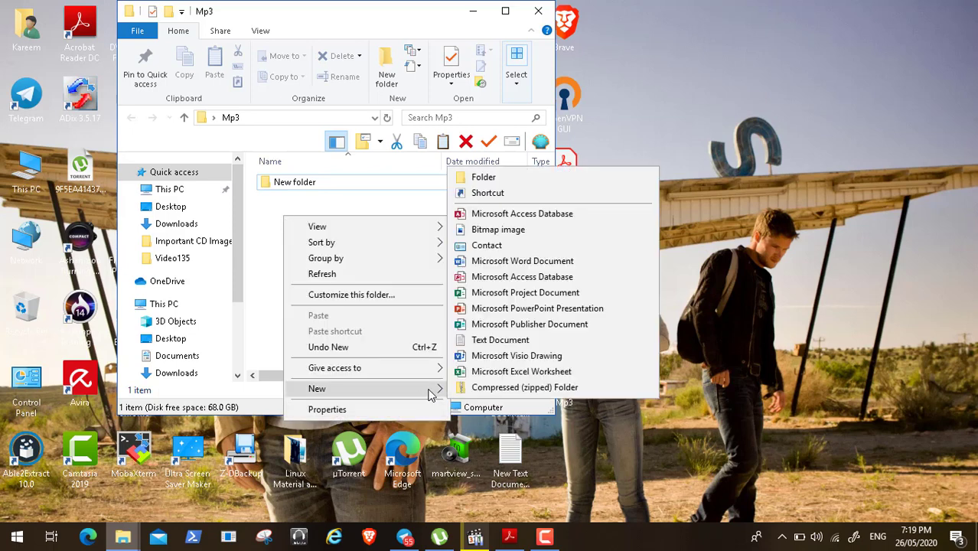
pyautogui.click(543, 187)
pyautogui.click(376, 280)
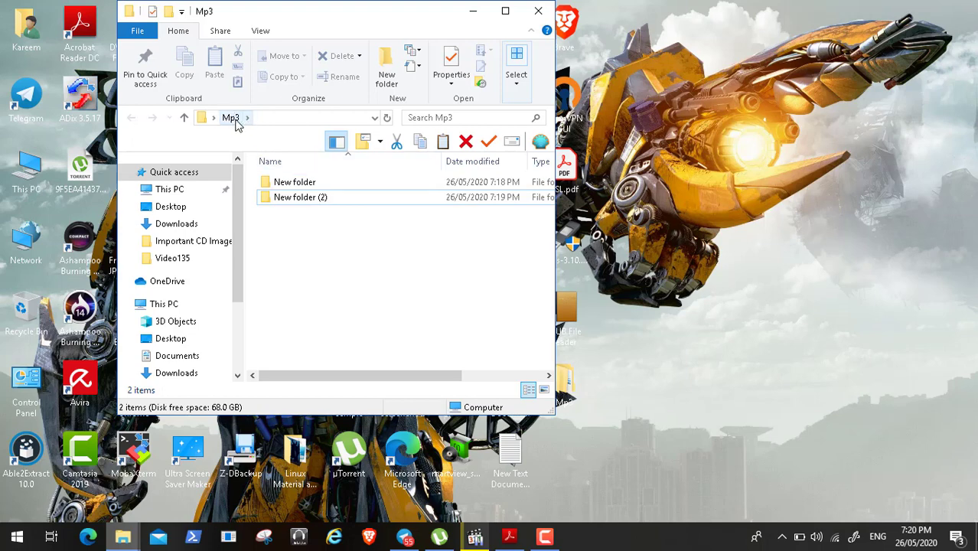
pyautogui.click(288, 185)
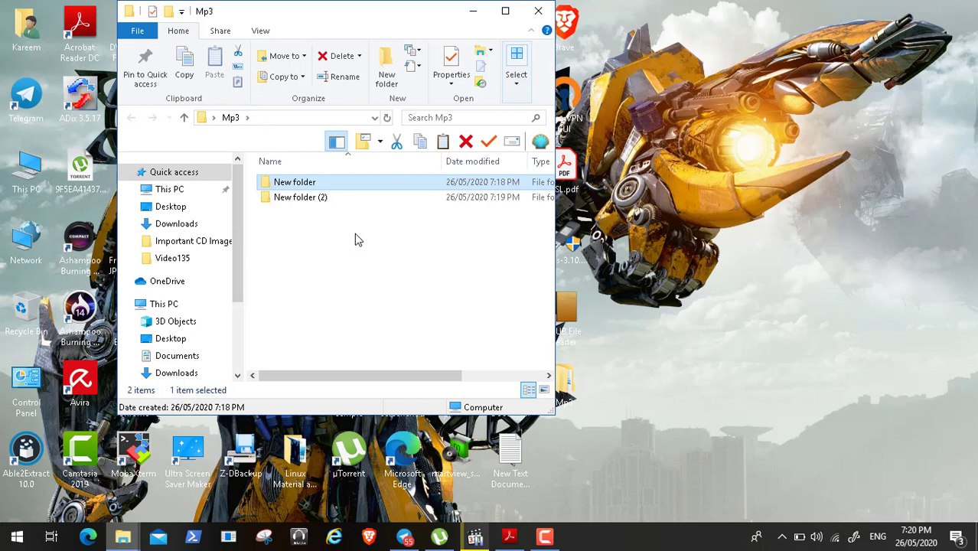
pyautogui.click(317, 201)
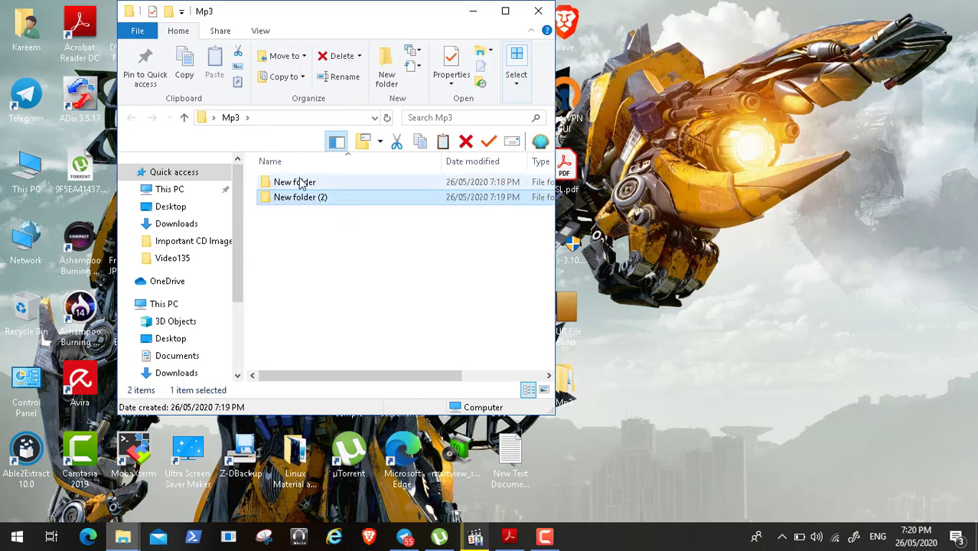
pyautogui.click(304, 187)
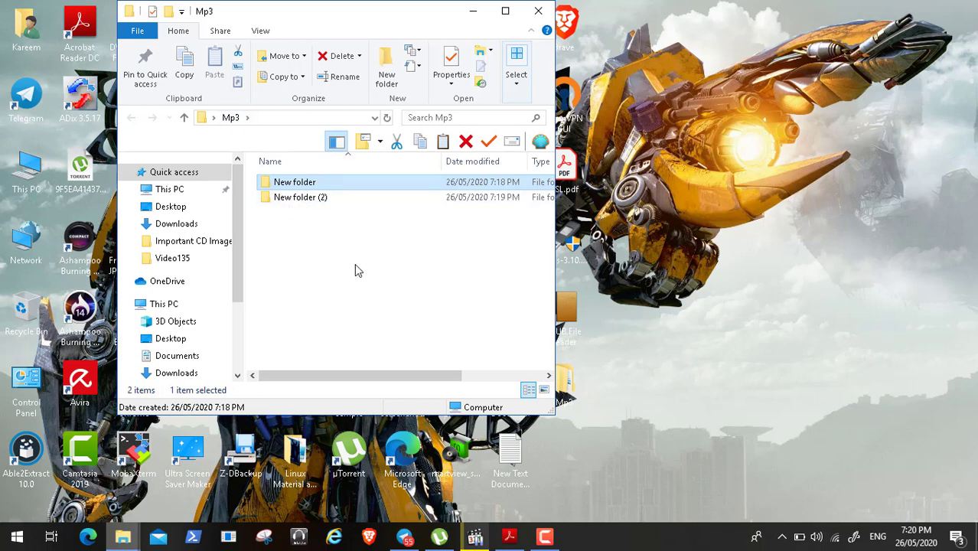
pyautogui.click(312, 200)
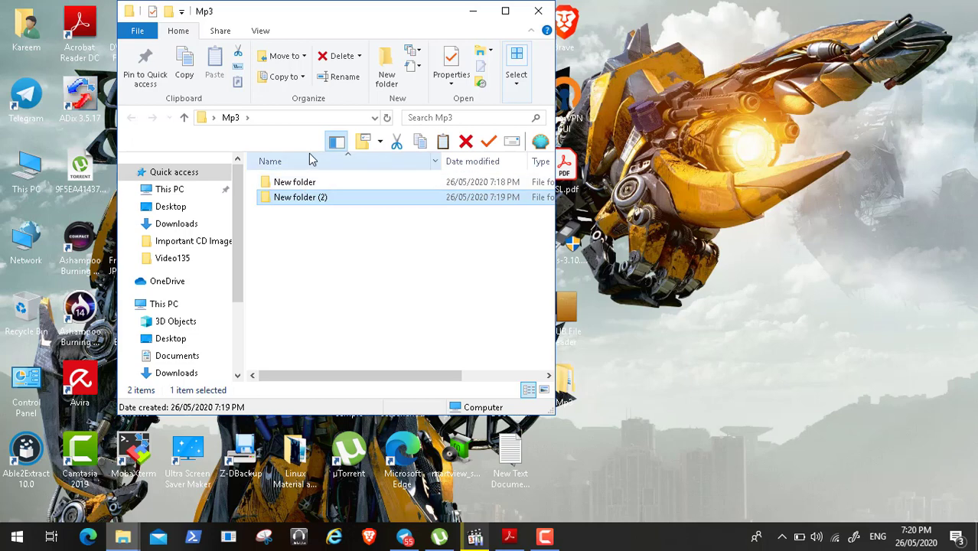
# Point out the two new folders in the Mp3 folder, close its window and bring back the video player.
pyautogui.click(320, 184)
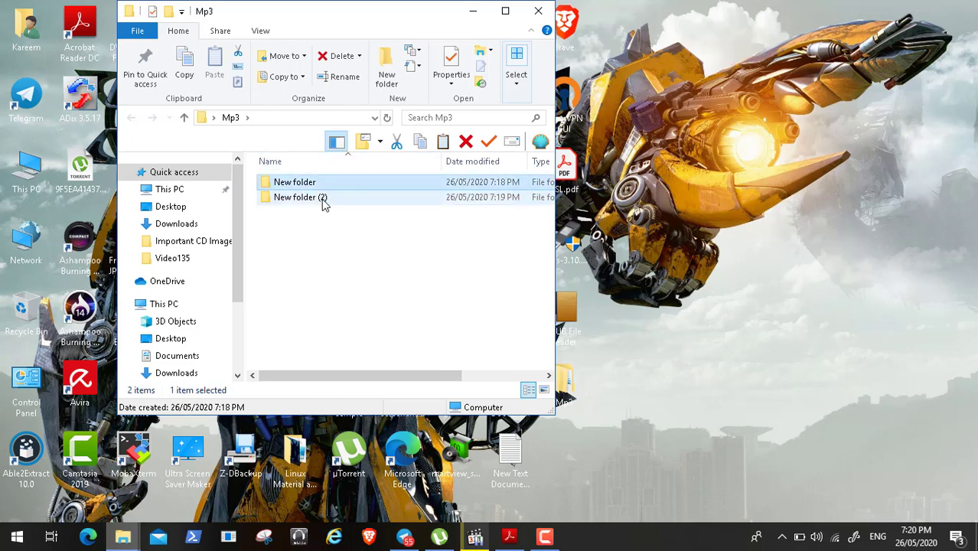
pyautogui.click(323, 199)
pyautogui.click(318, 182)
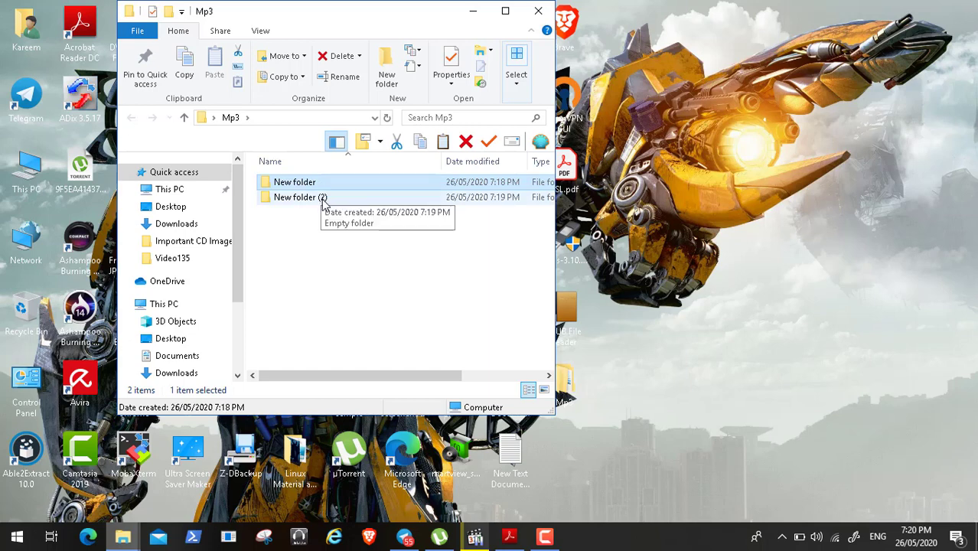
pyautogui.click(322, 199)
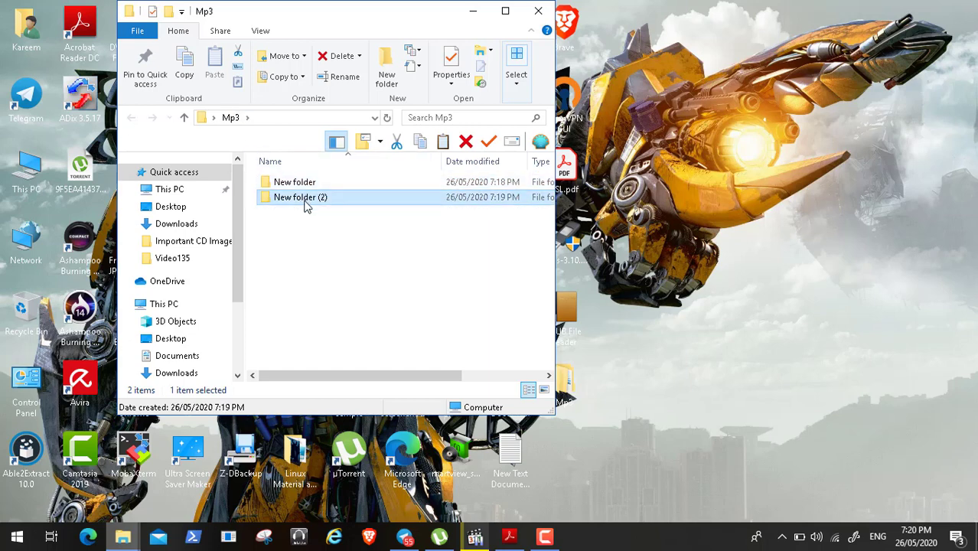
pyautogui.click(538, 11)
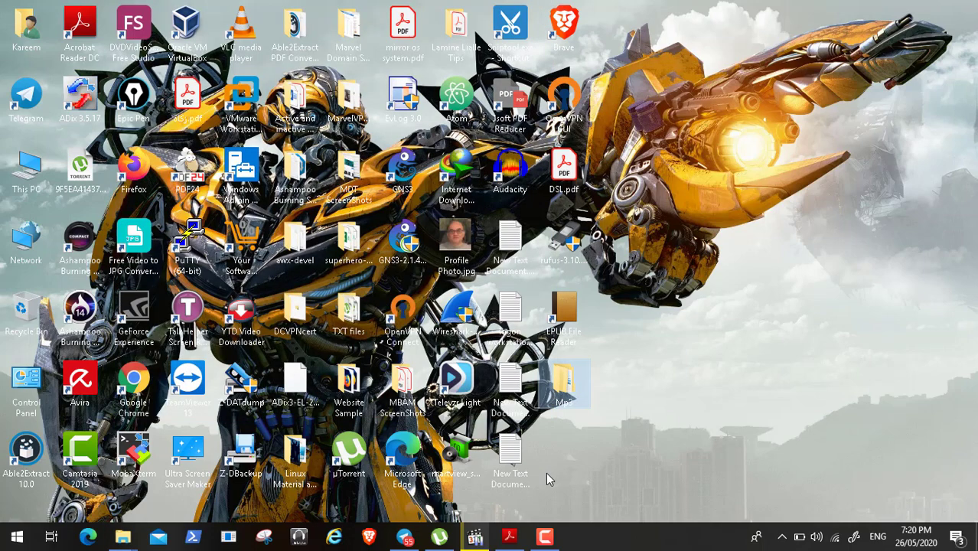
pyautogui.click(475, 536)
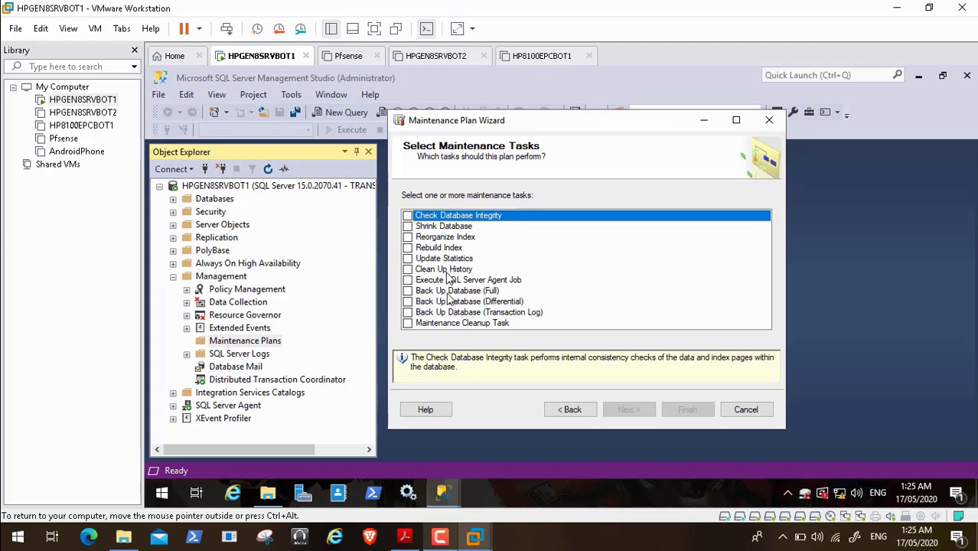
# Select the Back Up Database (Full) task for the plan and continue past the task order to its definition page.
pyautogui.moveTo(143, 514)
pyautogui.moveTo(10, 524)
pyautogui.click(408, 292)
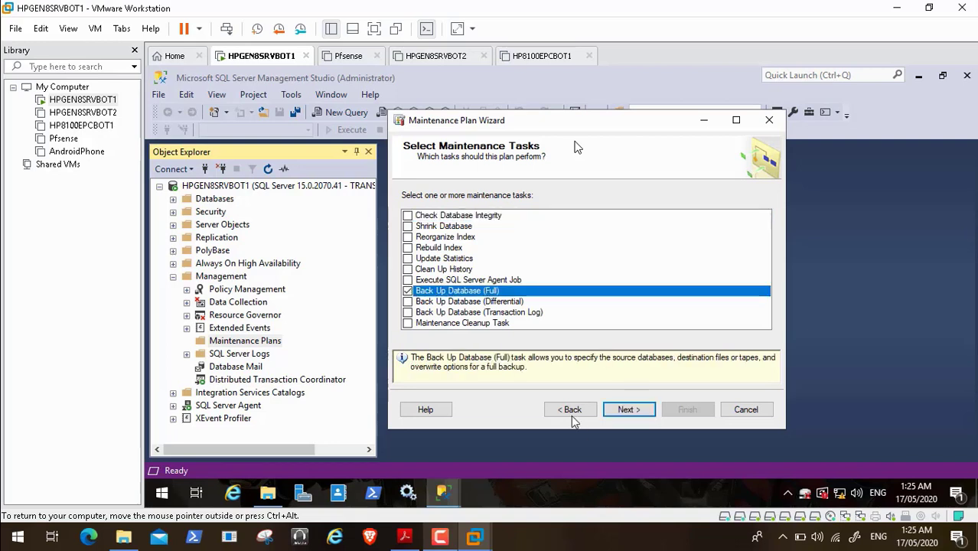
pyautogui.click(628, 411)
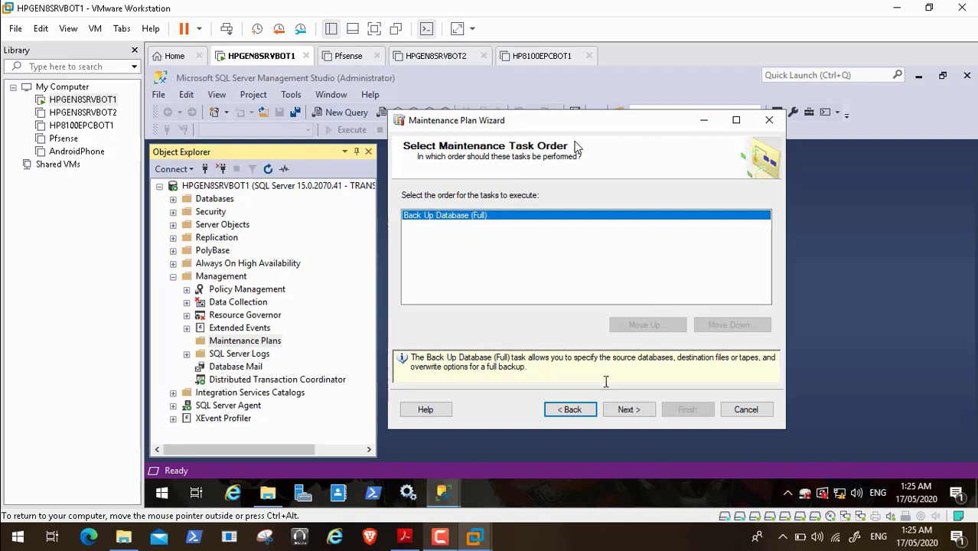
pyautogui.click(637, 410)
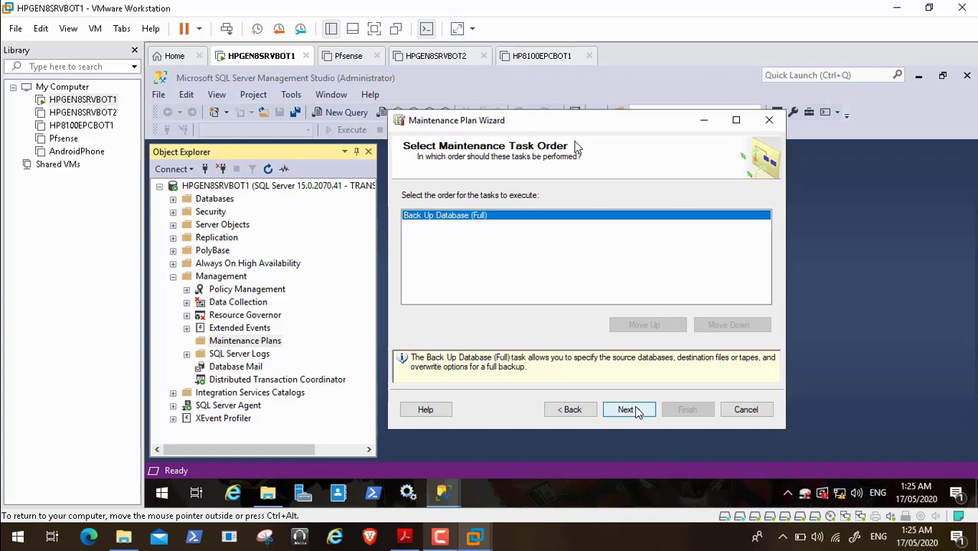
pyautogui.click(637, 410)
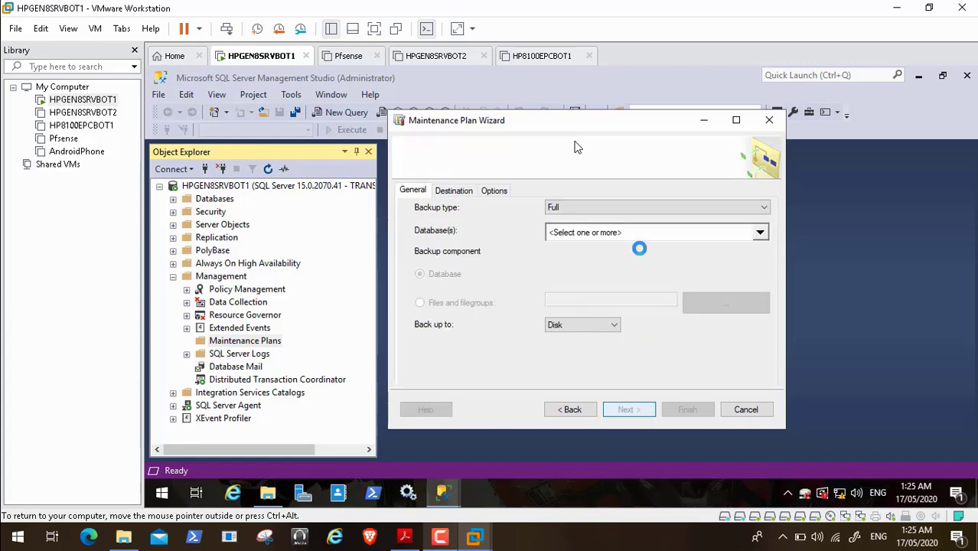
# Switch the virtual machine to full screen and try to choose the databases for the full backup task.
pyautogui.click(766, 234)
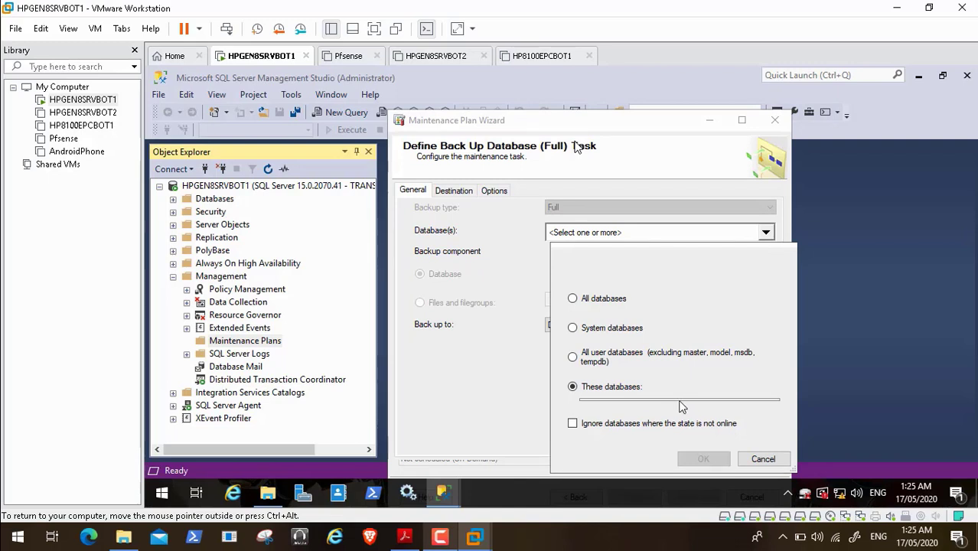
pyautogui.click(752, 461)
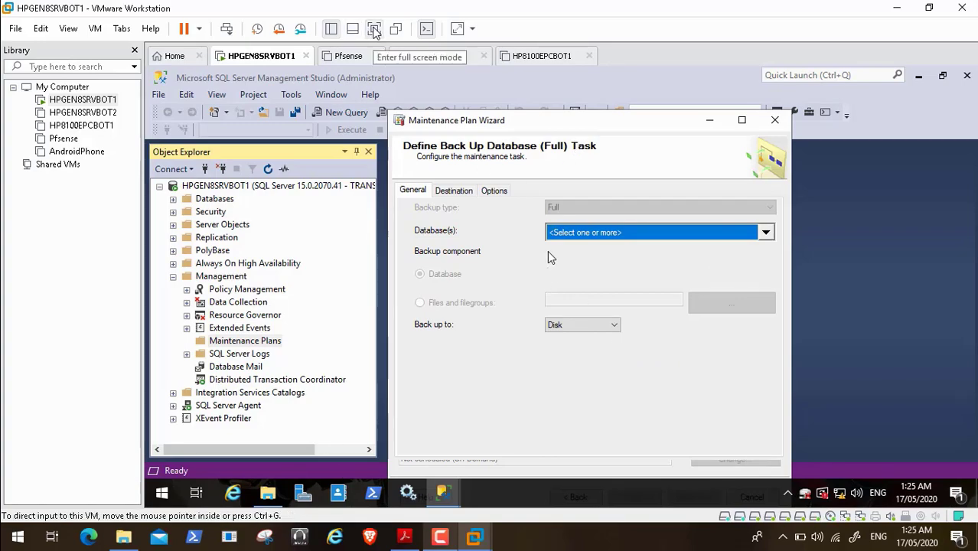
pyautogui.click(373, 29)
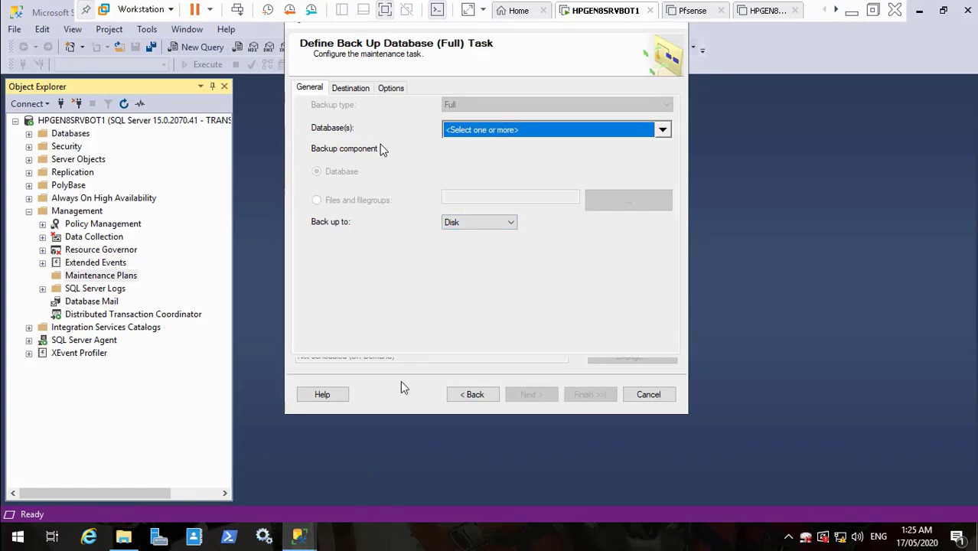
pyautogui.click(661, 129)
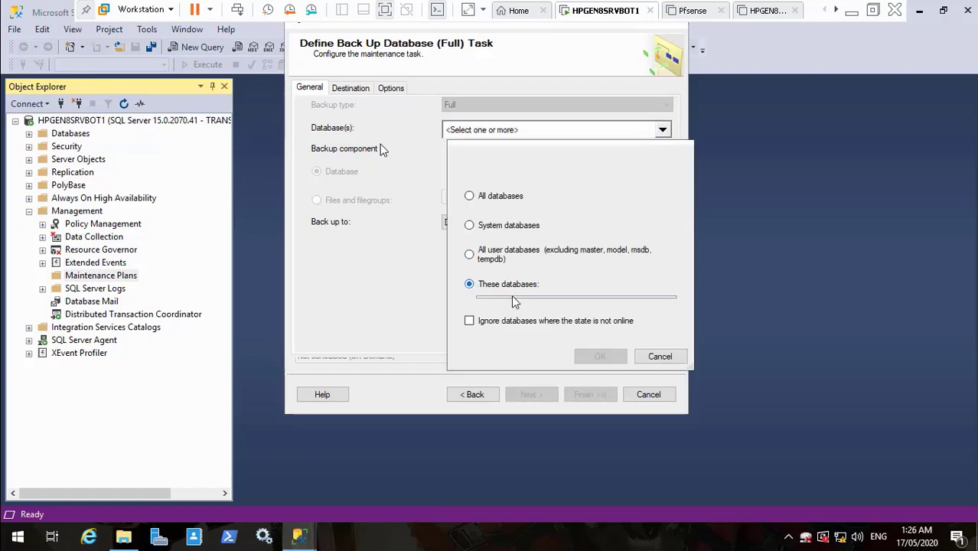
pyautogui.click(660, 357)
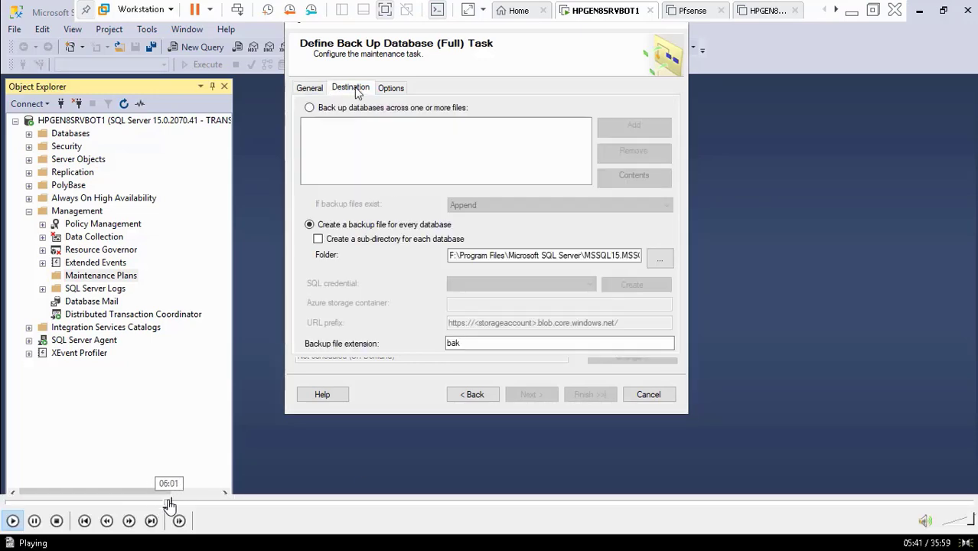
# Skip the video playback ahead to about 06:45, where the SUSDB database's context menu is open.
pyautogui.click(168, 502)
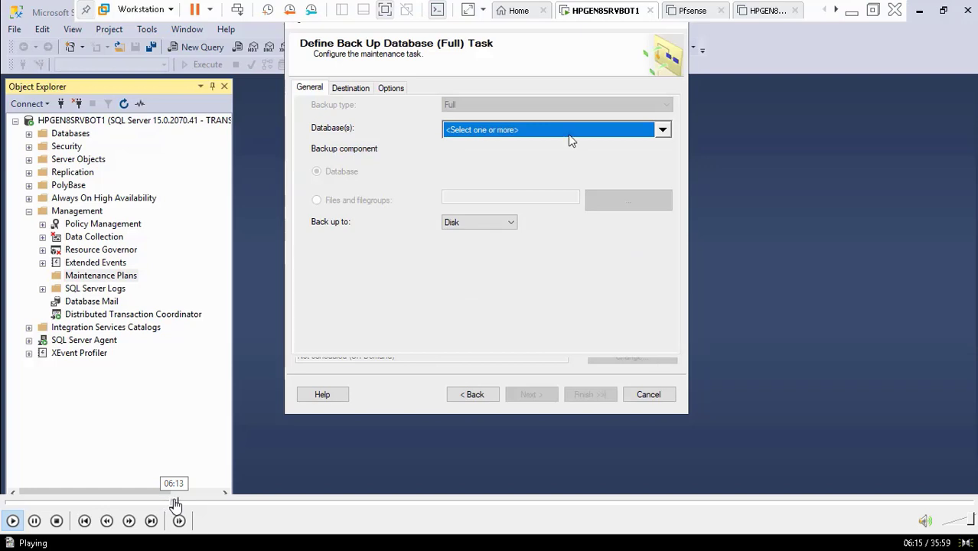
pyautogui.click(184, 502)
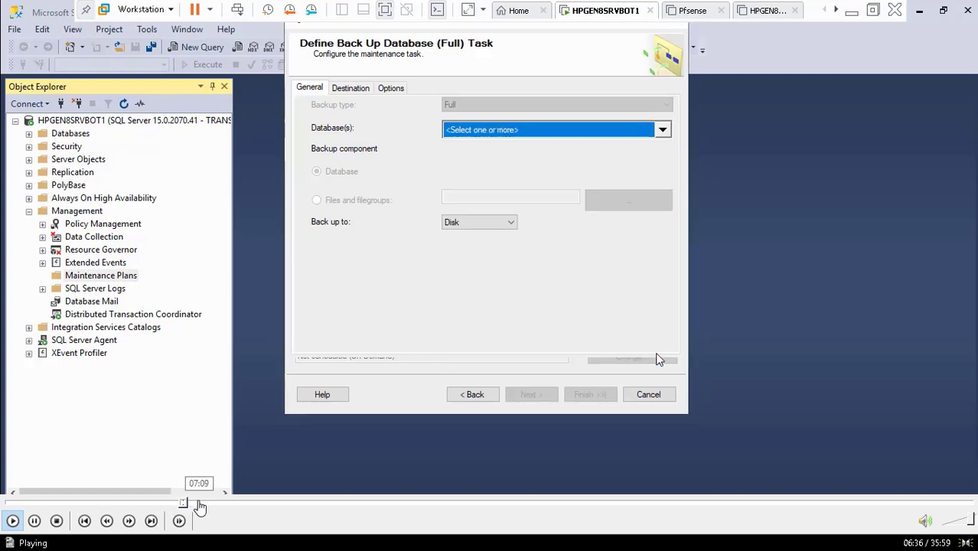
pyautogui.click(191, 502)
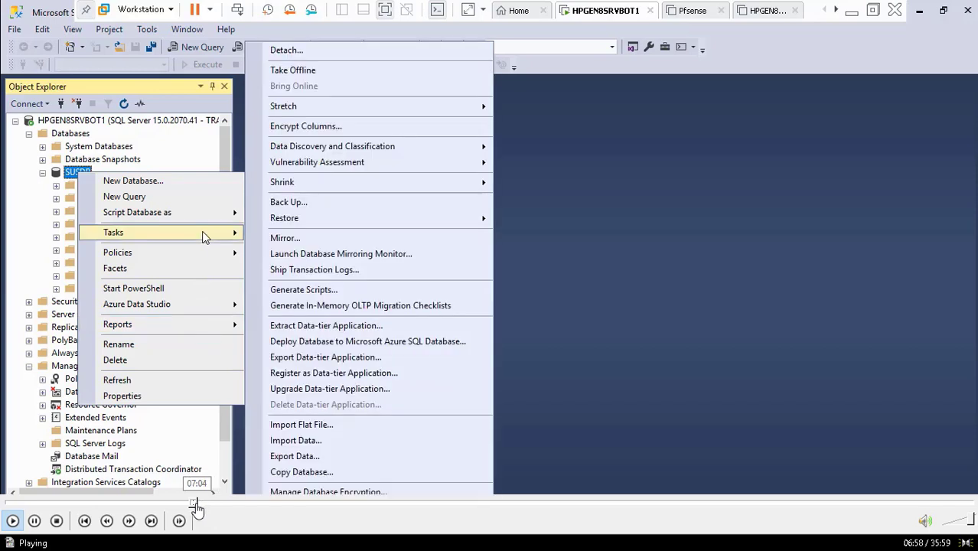
pyautogui.click(191, 505)
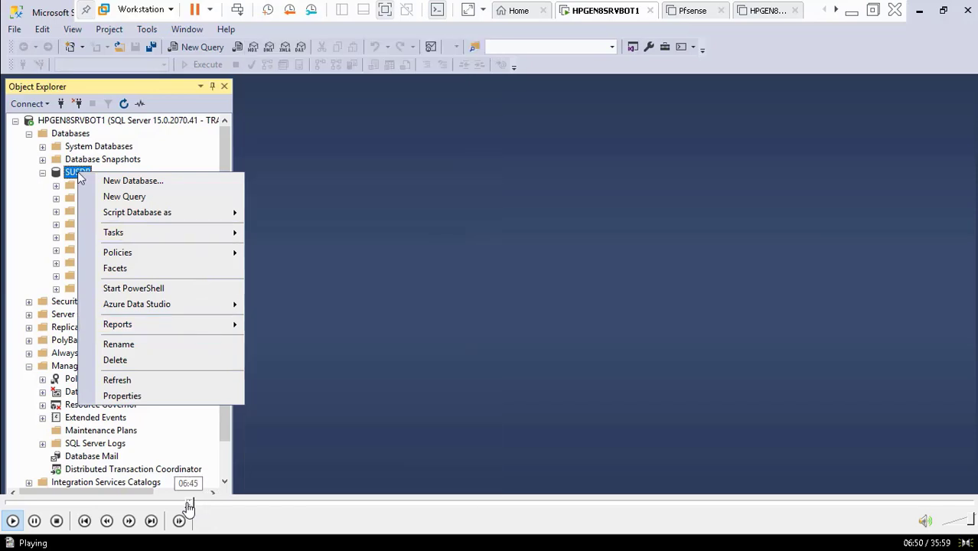
pyautogui.click(186, 505)
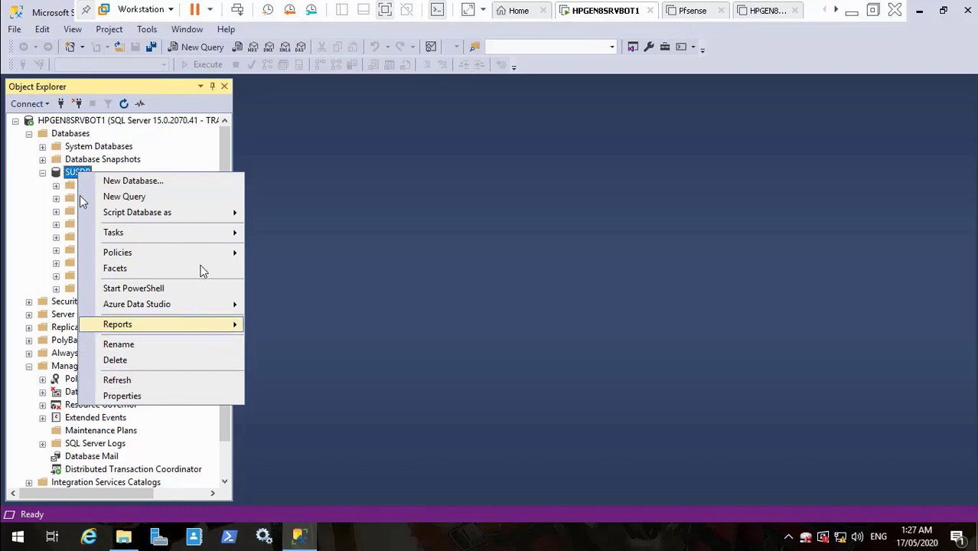
# Start a new Maintenance Plan Wizard, continue to the plan properties and keep SQL Server Agent service account as the run-as account.
pyautogui.moveTo(205, 238)
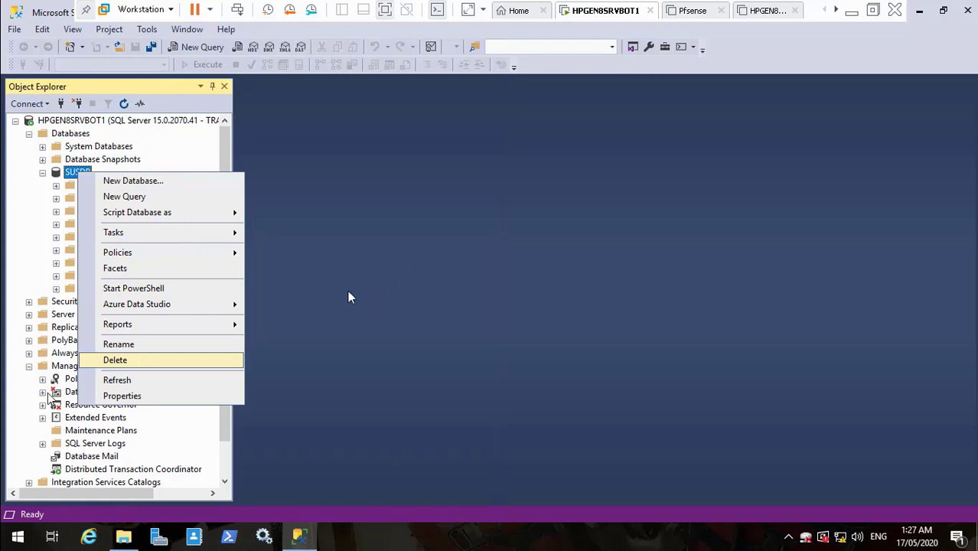
pyautogui.click(276, 340)
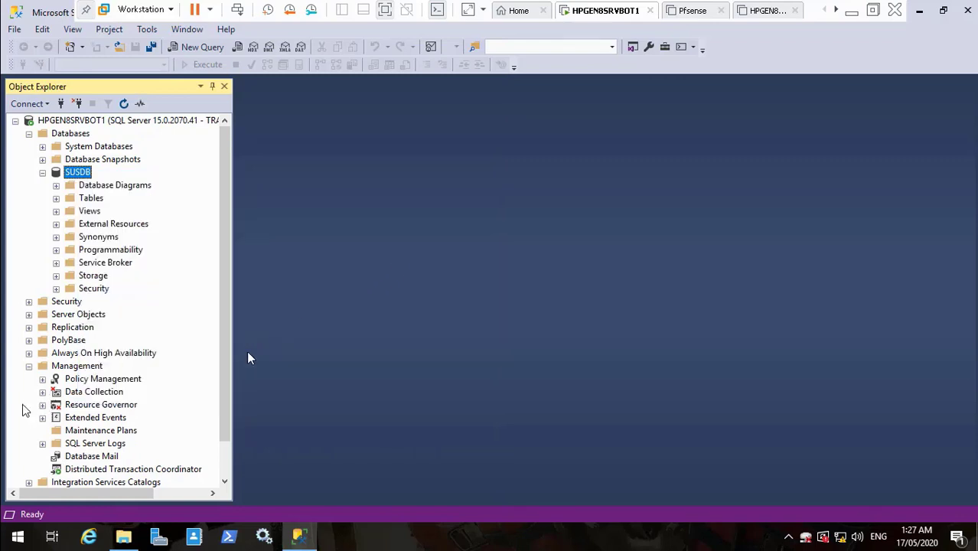
pyautogui.rightClick(117, 433)
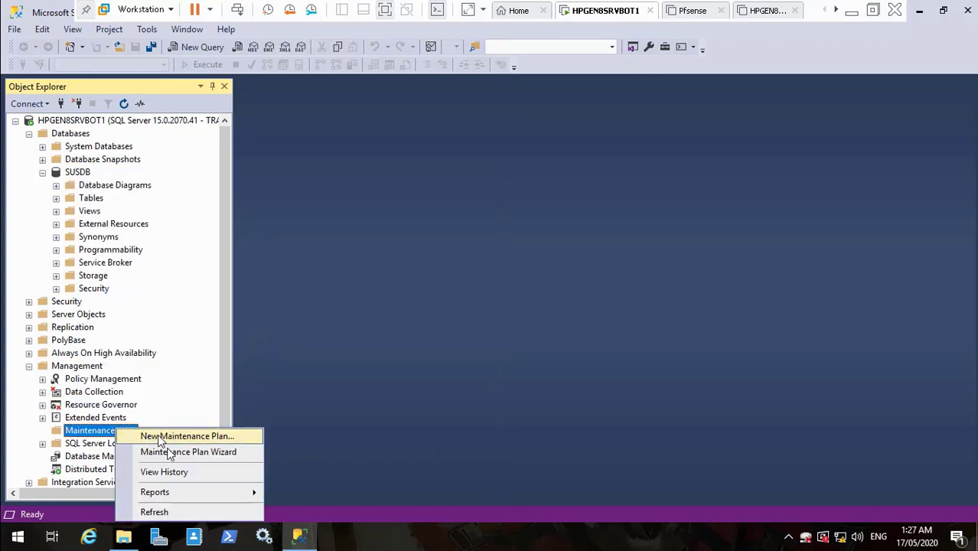
pyautogui.click(176, 452)
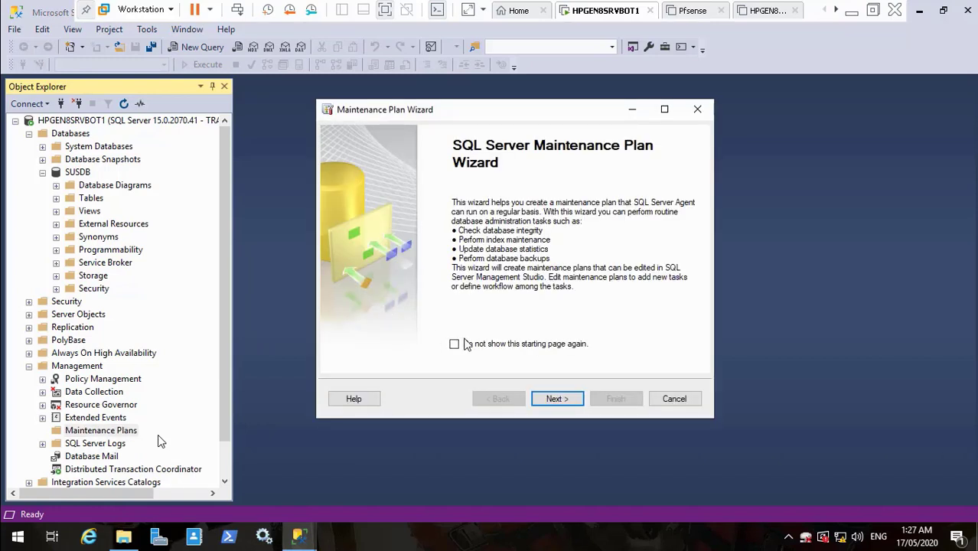
pyautogui.click(556, 398)
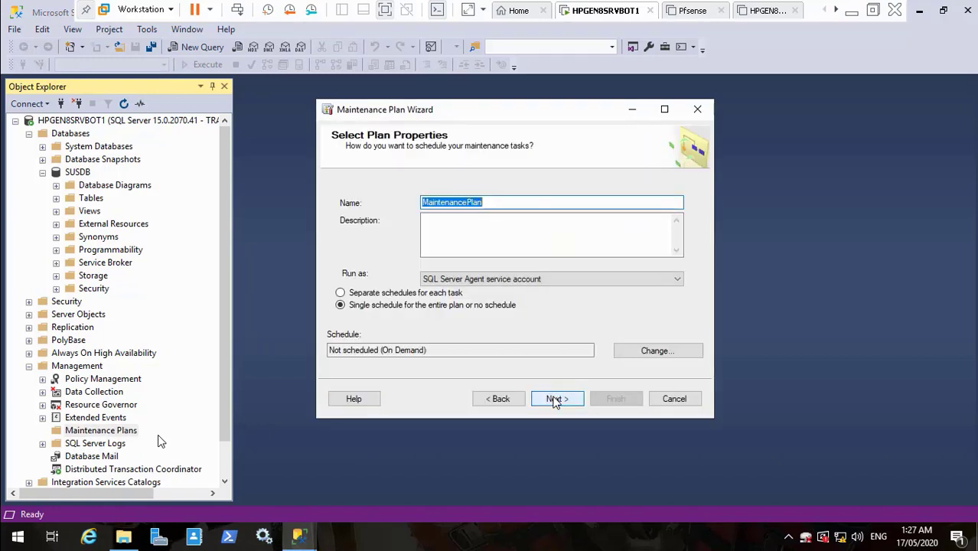
pyautogui.click(497, 279)
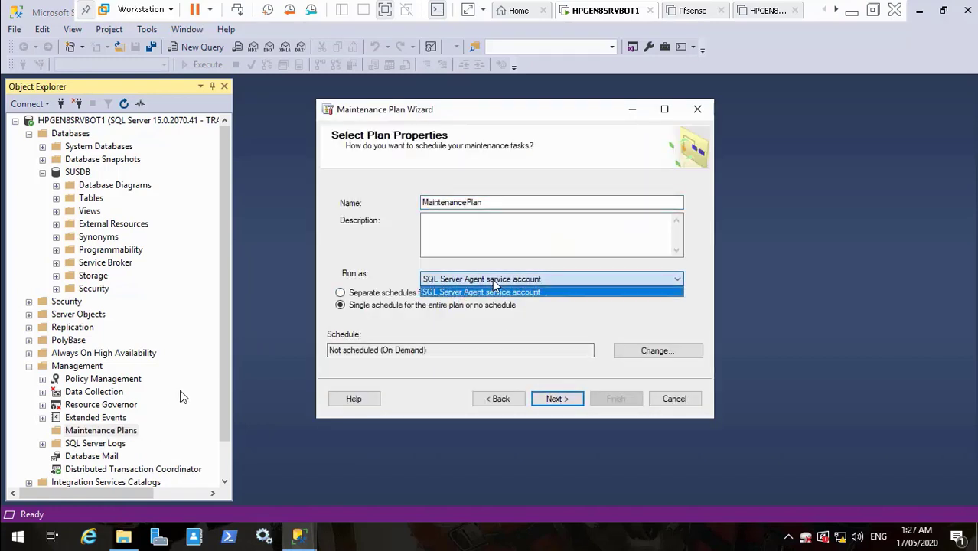
pyautogui.click(493, 283)
# Schedule the new maintenance plan to occur daily, once at 03:00:00.
pyautogui.click(657, 350)
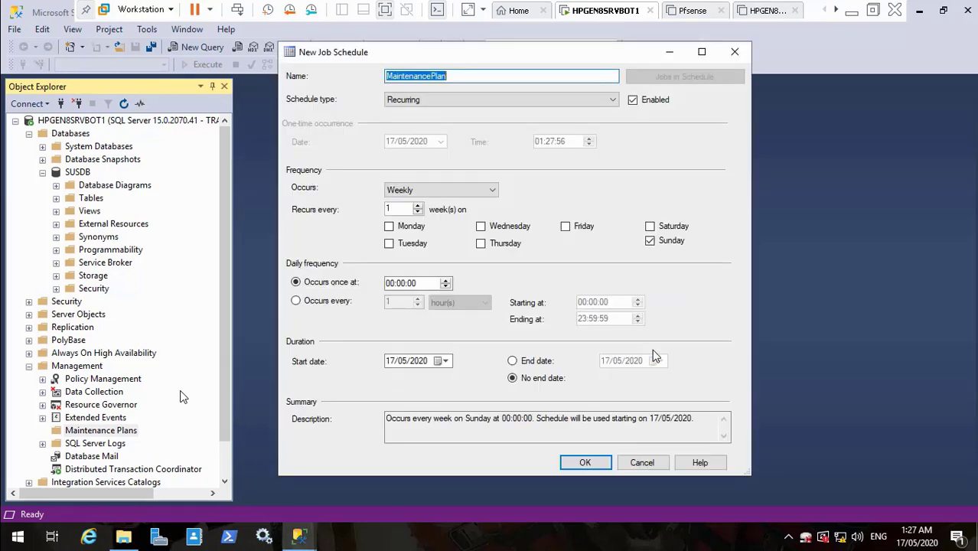
pyautogui.click(476, 192)
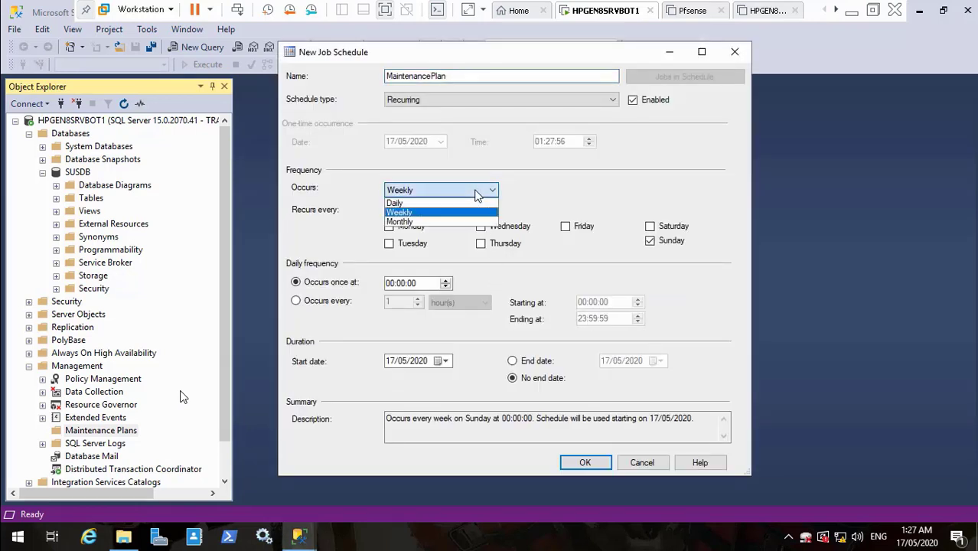
pyautogui.click(445, 203)
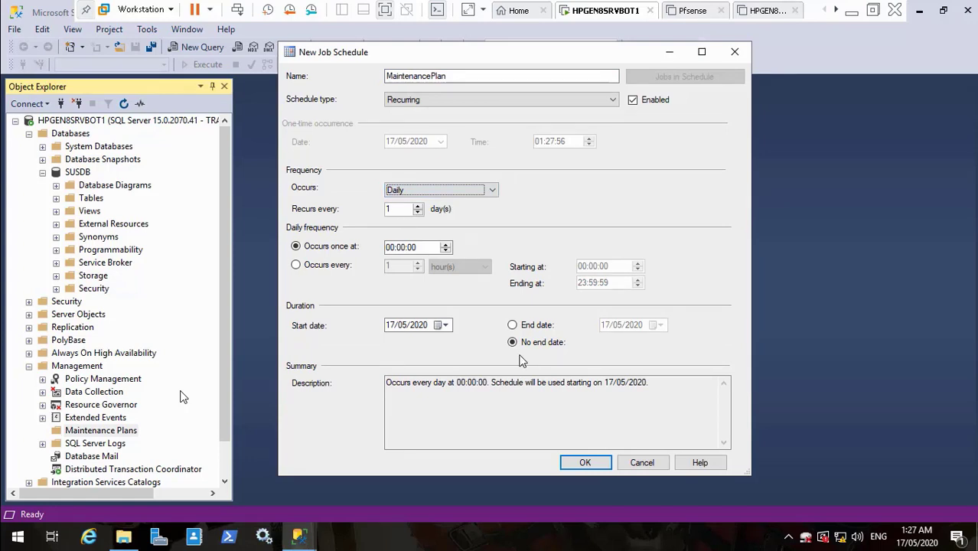
pyautogui.click(389, 248)
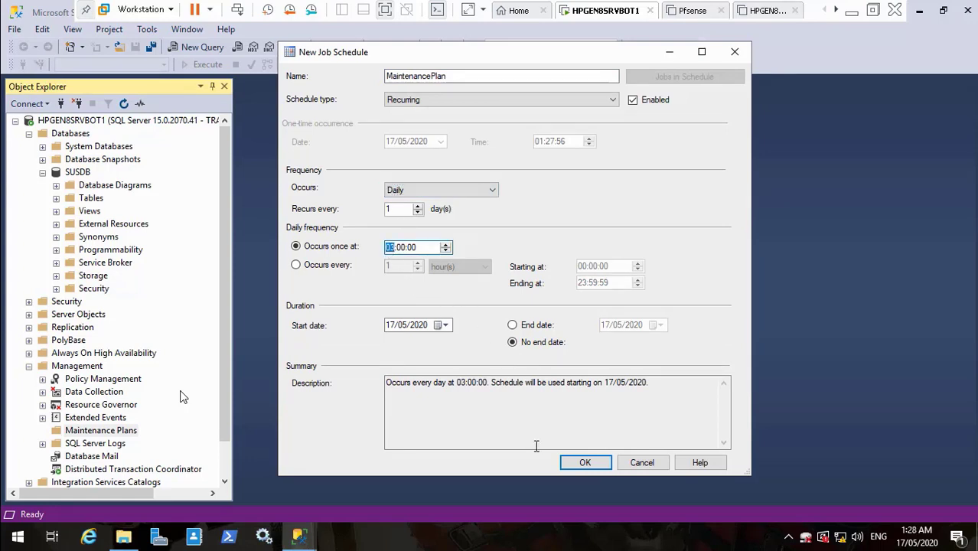
pyautogui.click(585, 463)
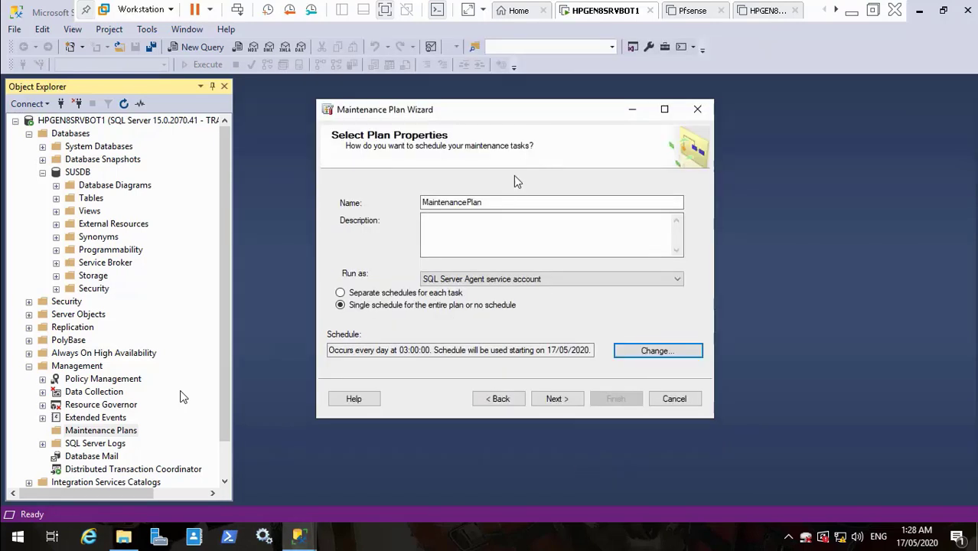
# Name the maintenance plan WSUS Backup.
pyautogui.click(498, 201)
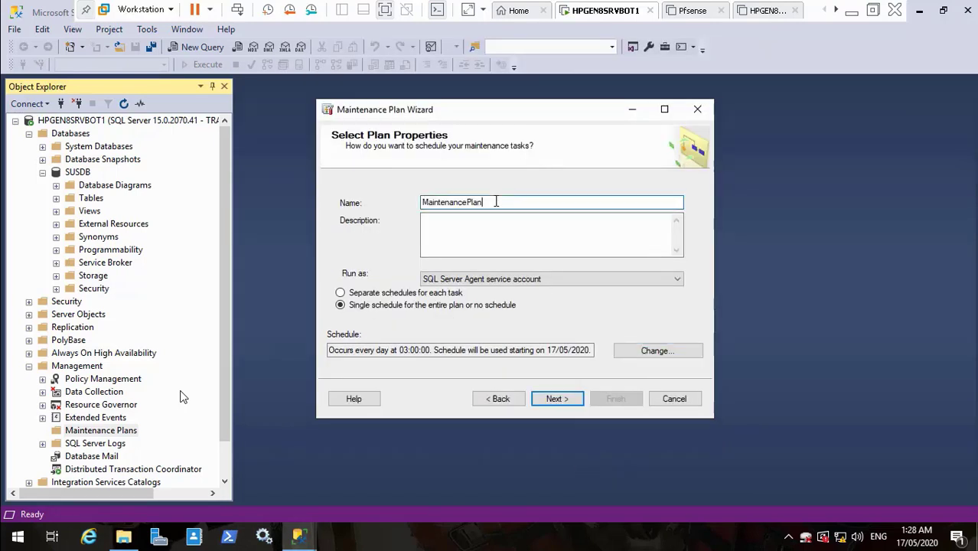
pyautogui.press('BackSpace')
pyautogui.press('BackSpace')
pyautogui.press('BackSpace')
pyautogui.press('BackSpace')
pyautogui.press('BackSpace')
pyautogui.press('BackSpace')
pyautogui.press('BackSpace')
pyautogui.press('BackSpace')
pyautogui.press('BackSpace')
pyautogui.press('BackSpace')
pyautogui.press('BackSpace')
pyautogui.press('BackSpace')
pyautogui.press('BackSpace')
pyautogui.press('BackSpace')
pyautogui.write('WSUS Backup')
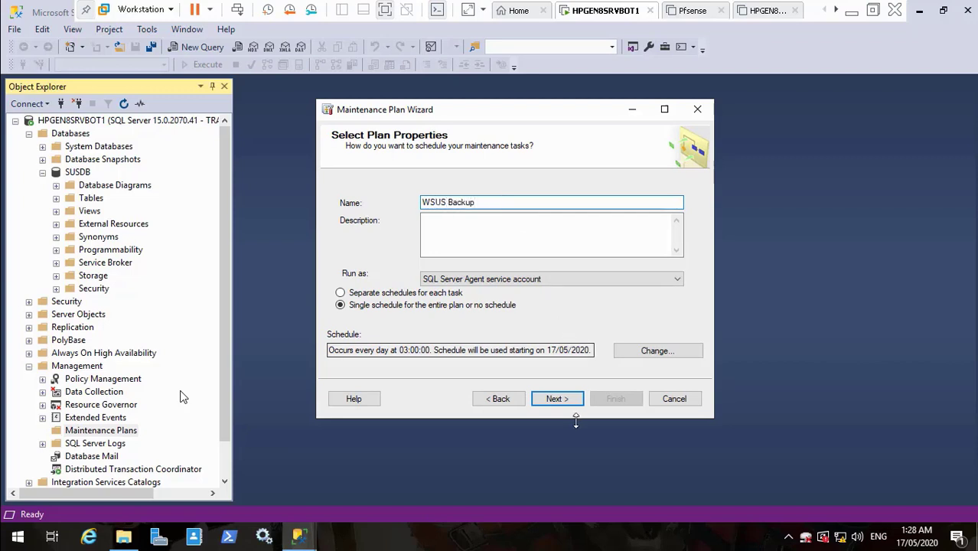
# Choose Back Up Database (Full) as the plan's only maintenance task and continue to the task order.
pyautogui.click(568, 401)
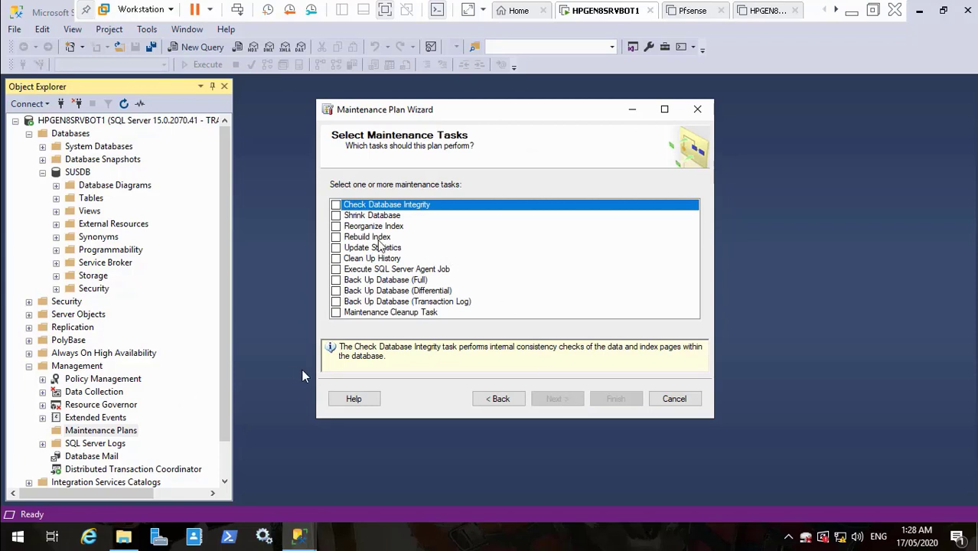
pyautogui.click(336, 280)
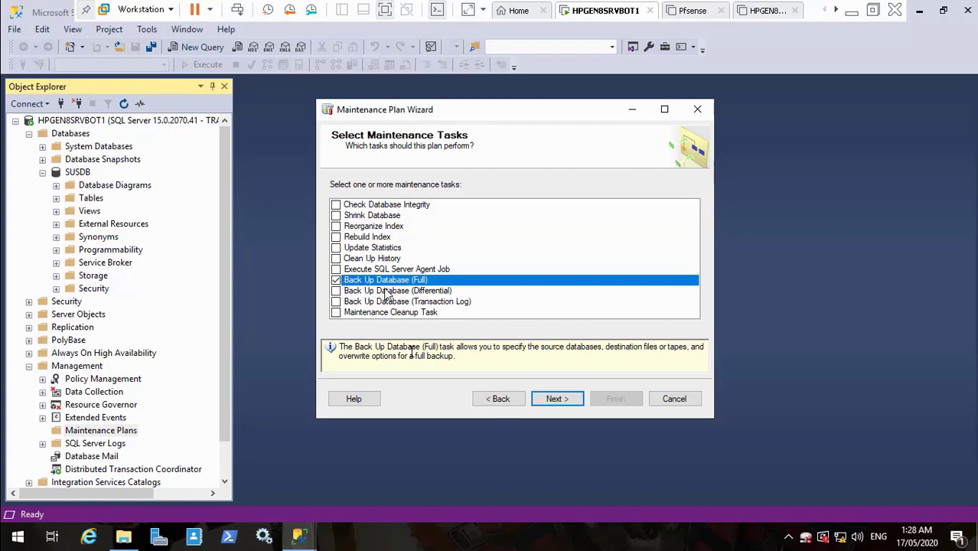
pyautogui.click(558, 398)
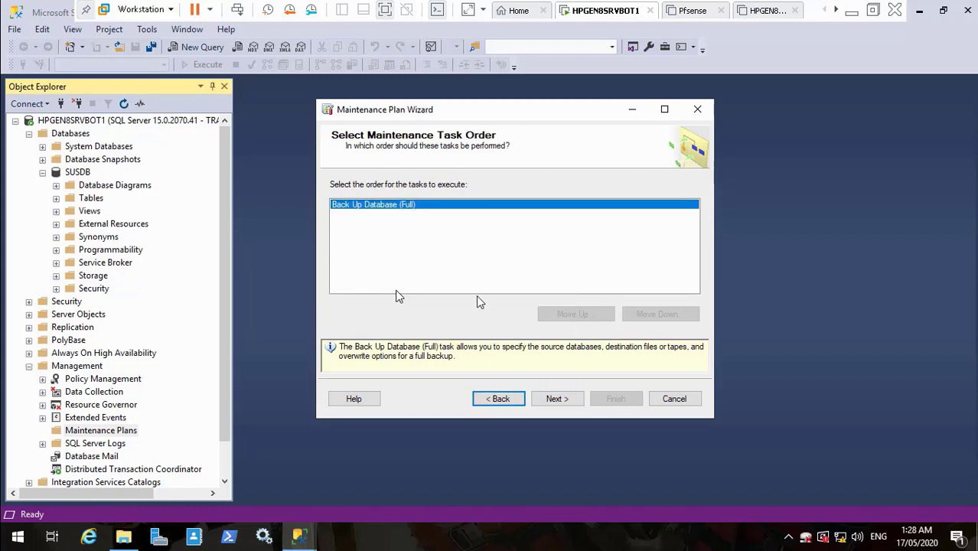
# Continue to the full backup task settings and choose only the SUSDB database for backup.
pyautogui.click(557, 399)
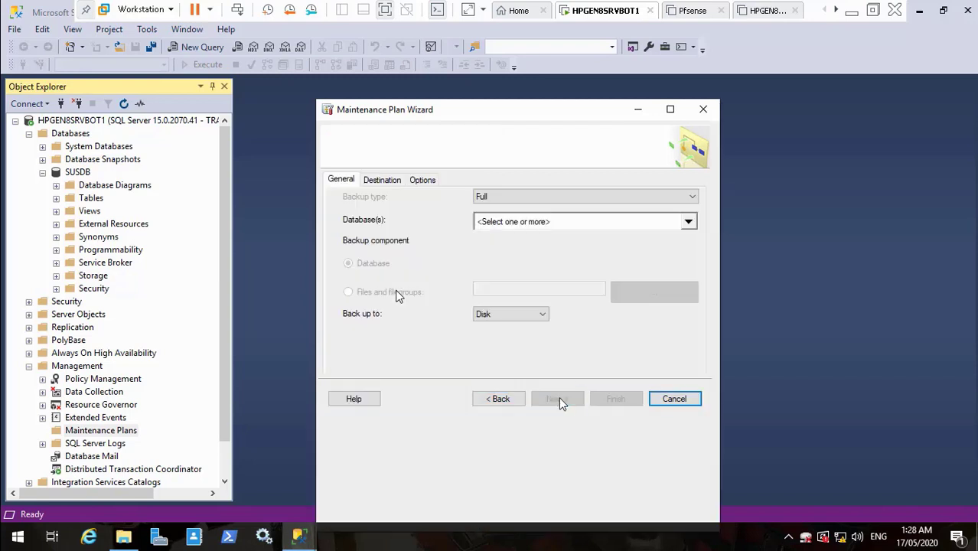
pyautogui.click(698, 221)
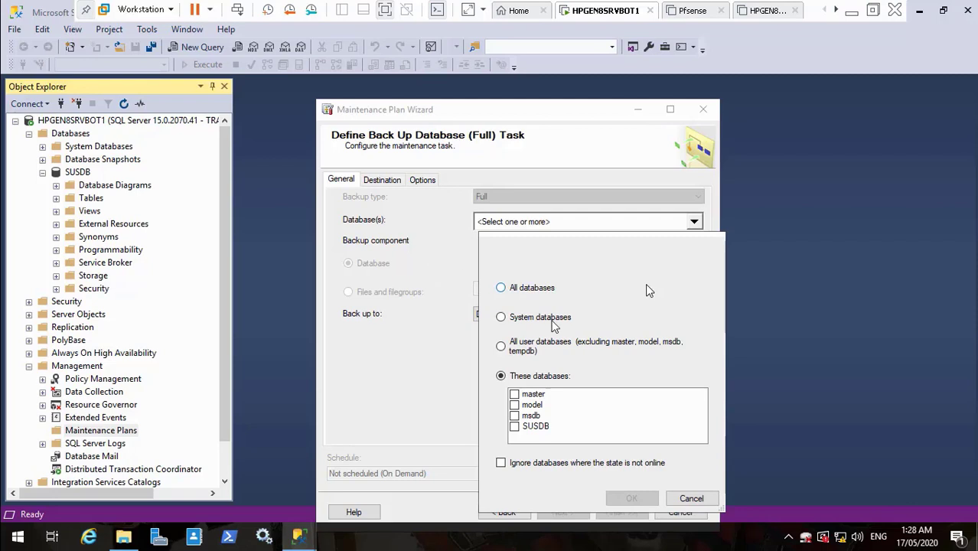
pyautogui.click(551, 428)
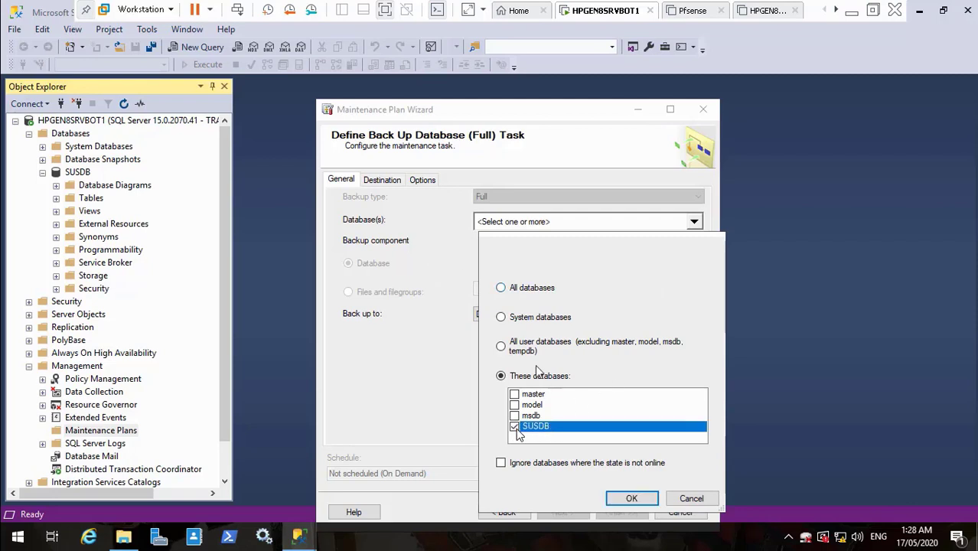
pyautogui.click(631, 498)
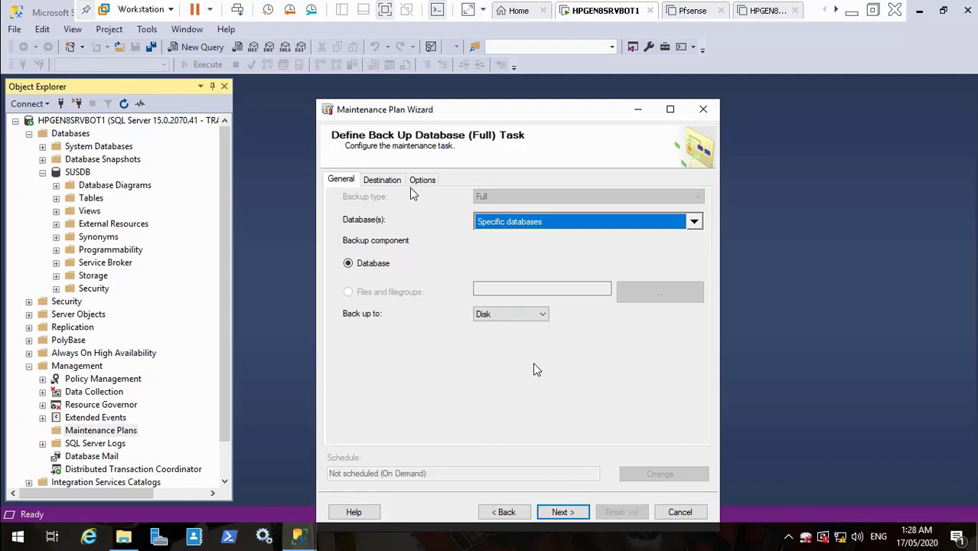
# Set the backup task's destination folder to F:\WSUSBackup, creating a backup file for every database.
pyautogui.click(386, 182)
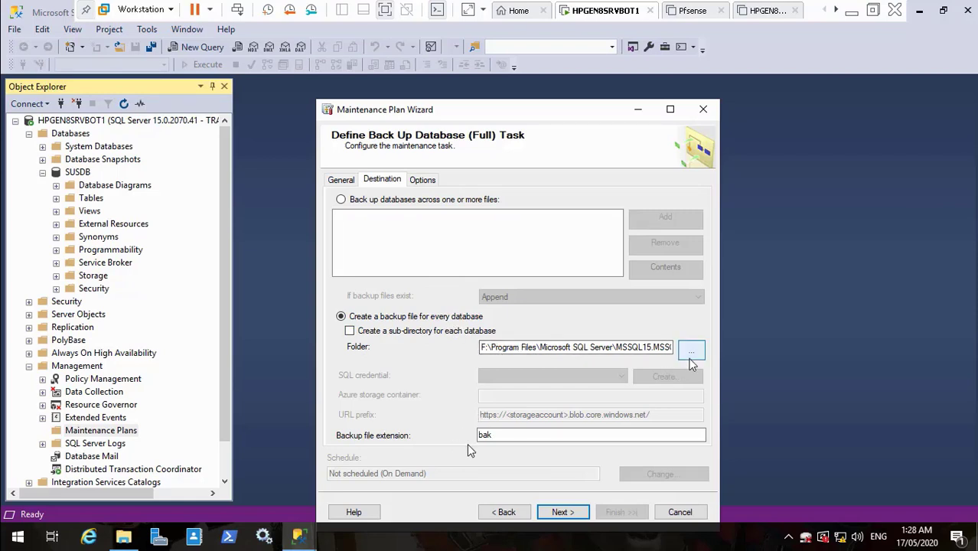
pyautogui.click(691, 352)
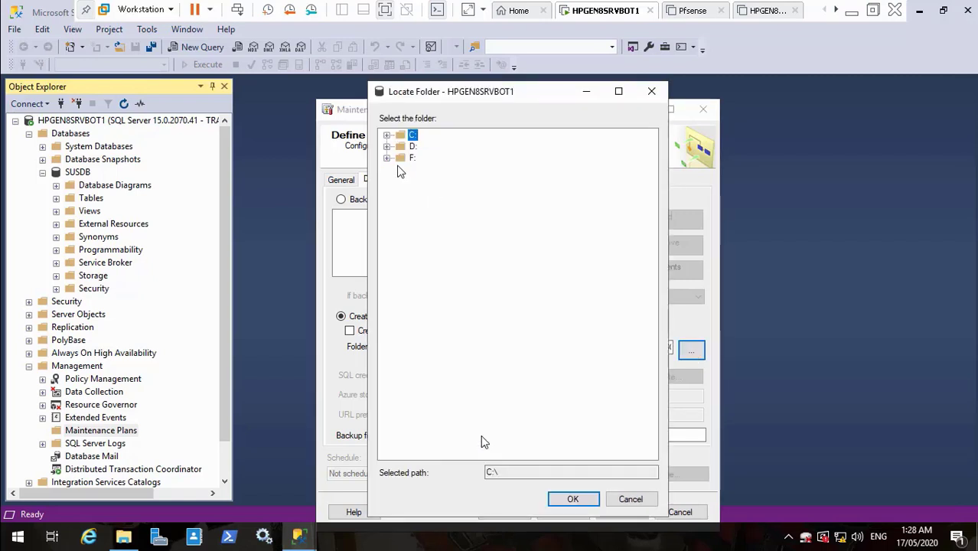
pyautogui.click(388, 159)
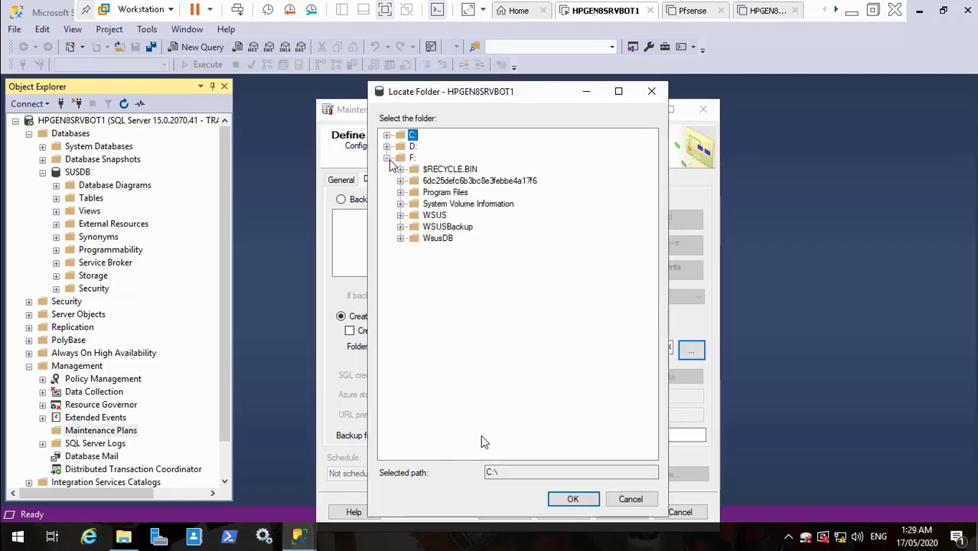
pyautogui.click(449, 228)
pyautogui.click(572, 499)
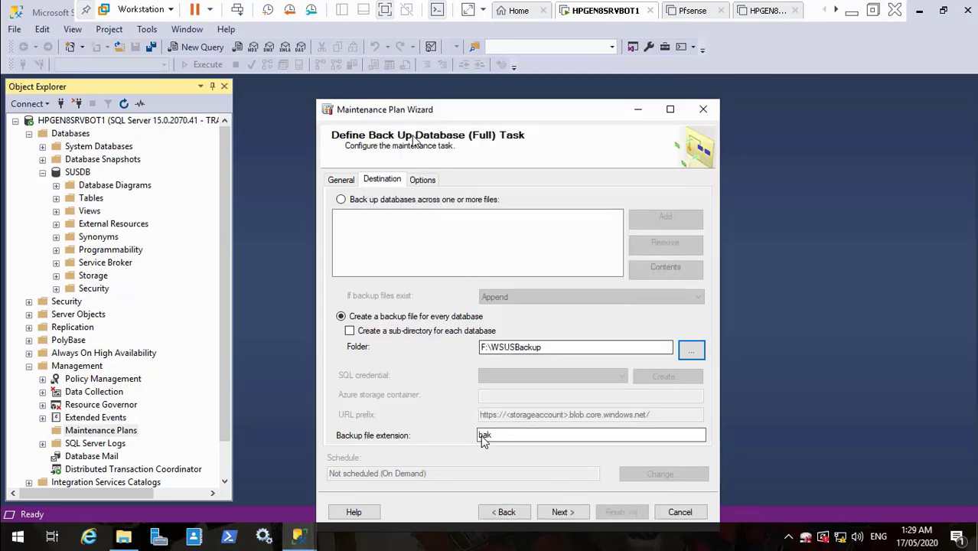
pyautogui.click(425, 181)
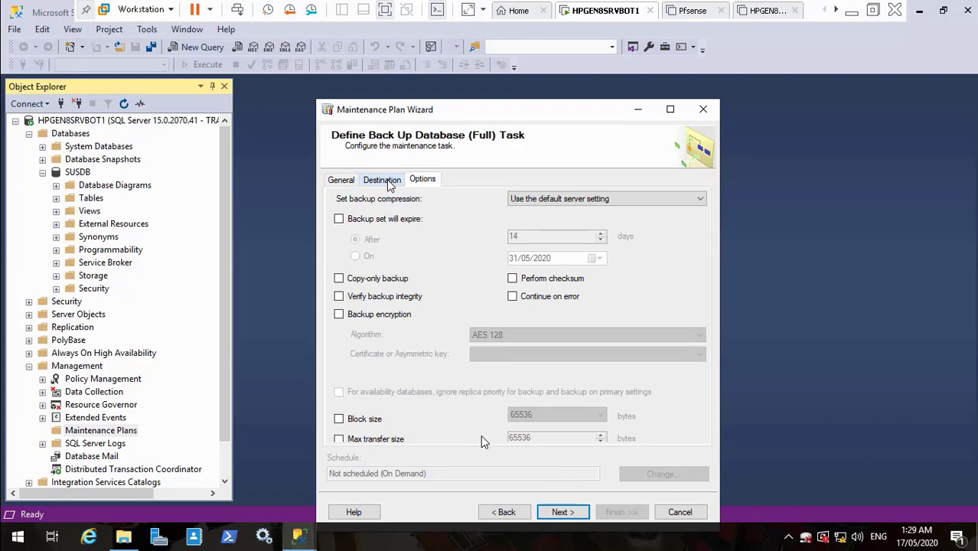
pyautogui.moveTo(181, 545)
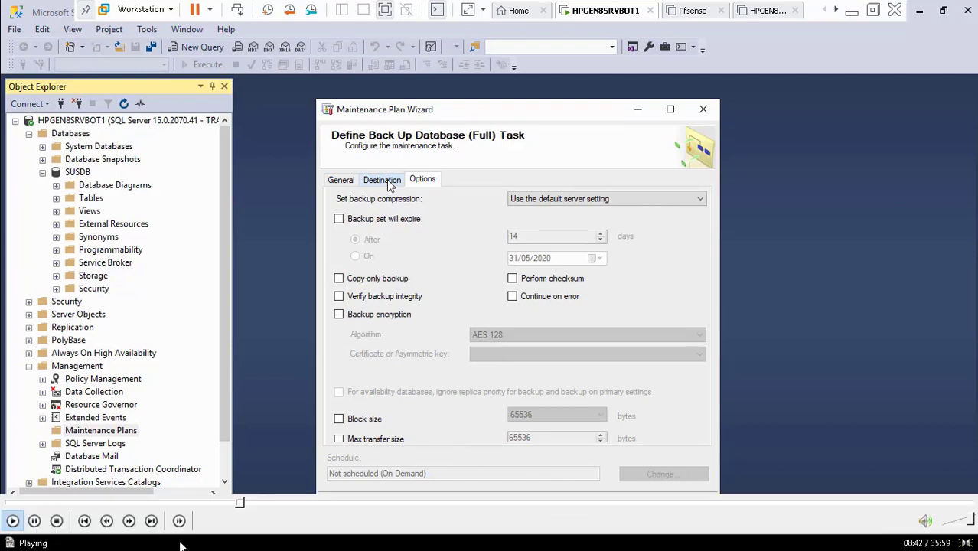
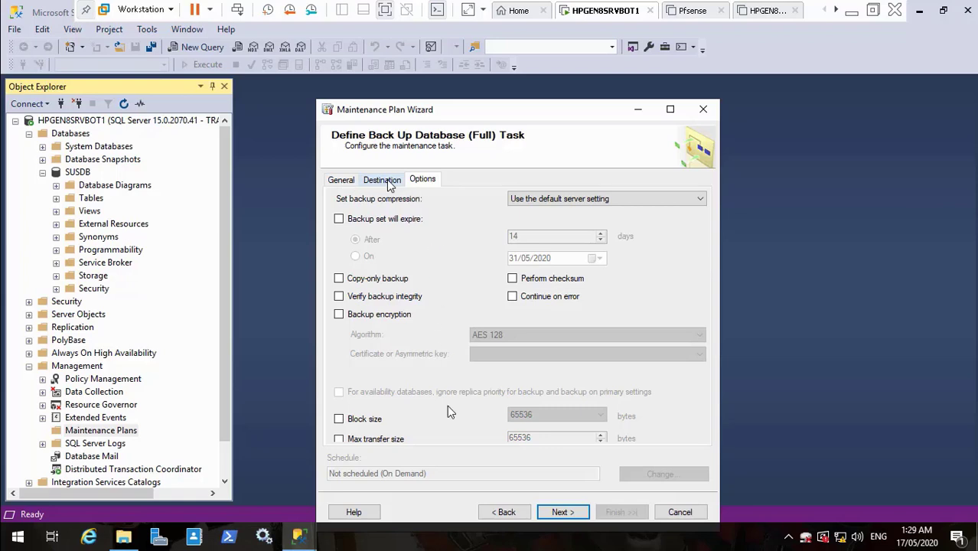
pyautogui.moveTo(81, 534)
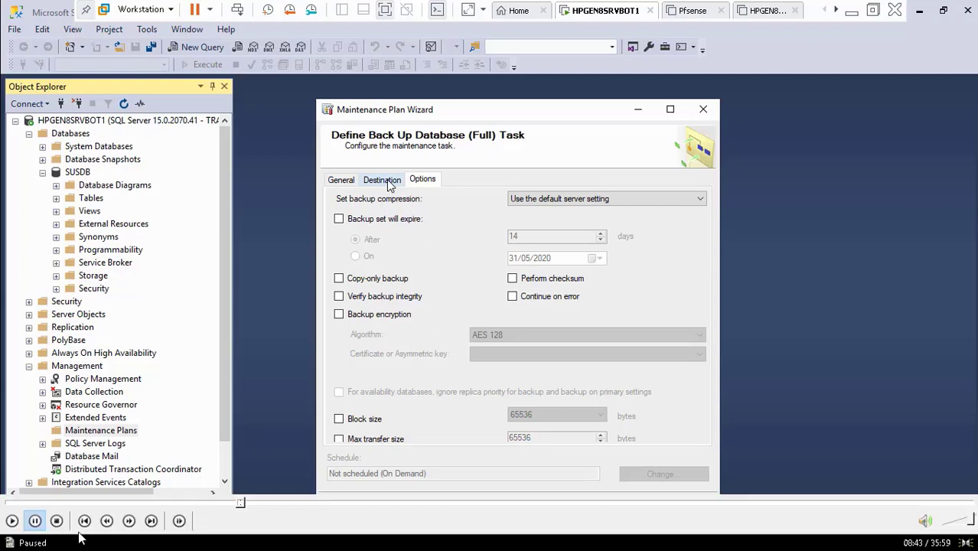
pyautogui.click(11, 525)
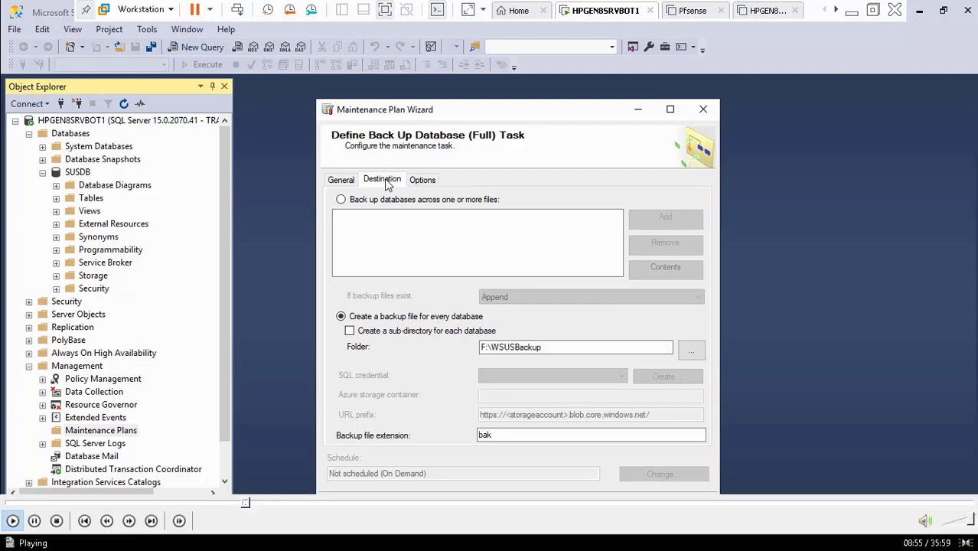
pyautogui.click(244, 503)
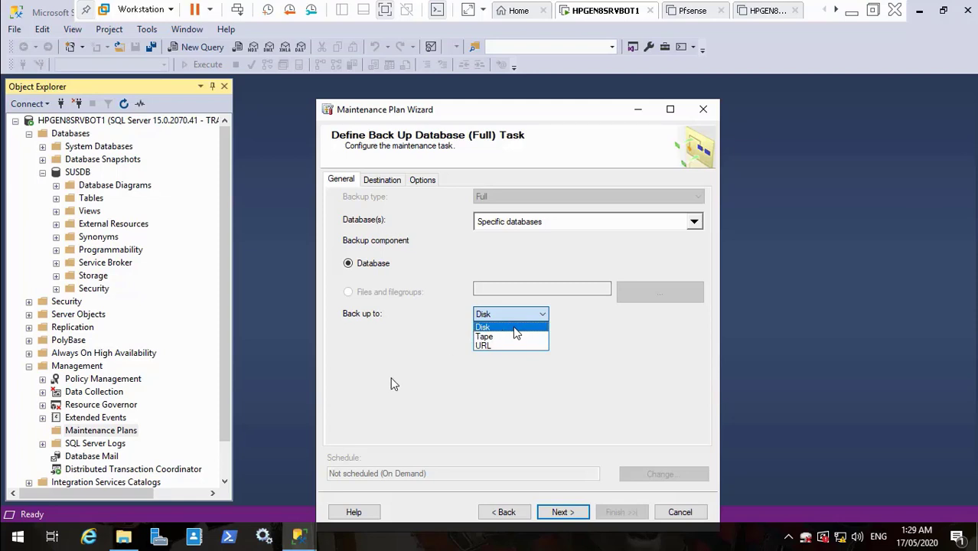
pyautogui.click(10, 521)
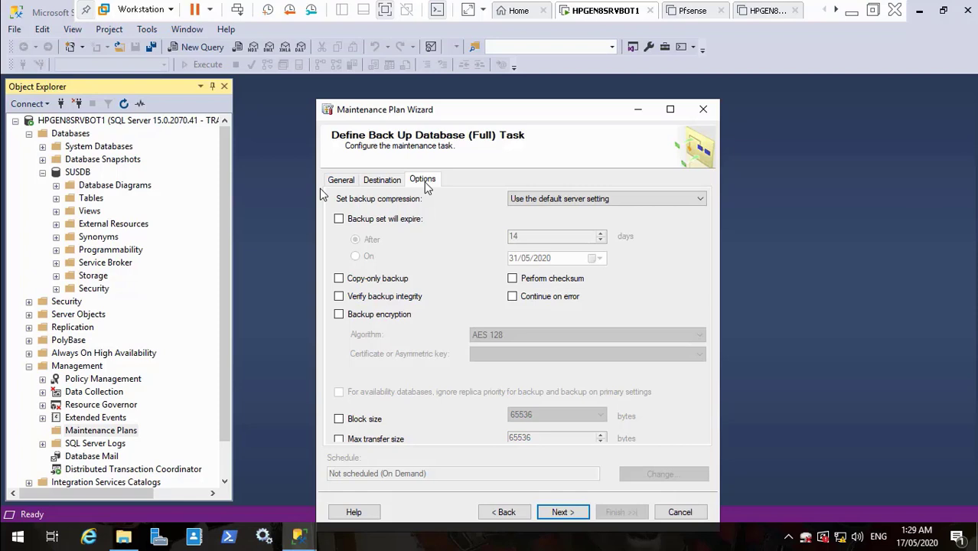
# Continue to the report options and set the text report's folder location to F:\WSUSBackup.
pyautogui.click(342, 181)
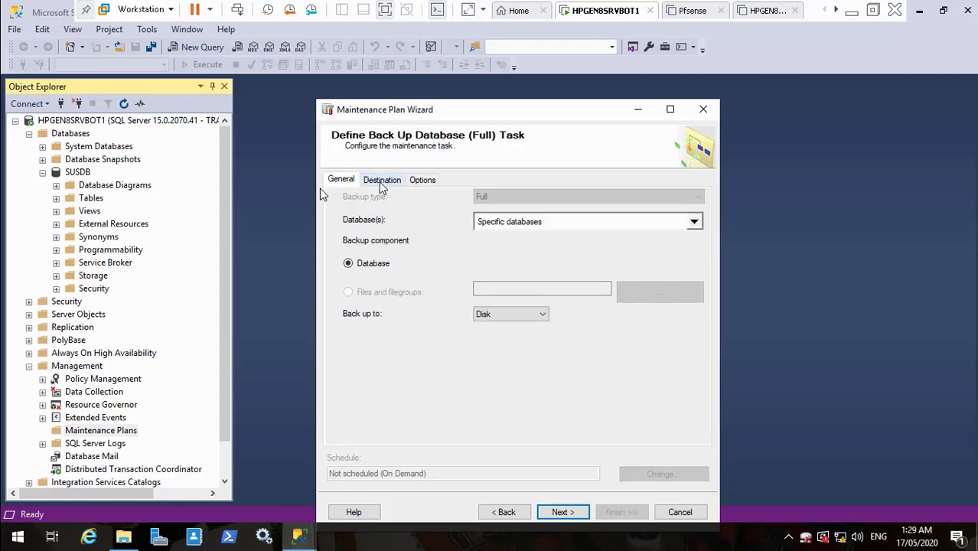
pyautogui.click(382, 182)
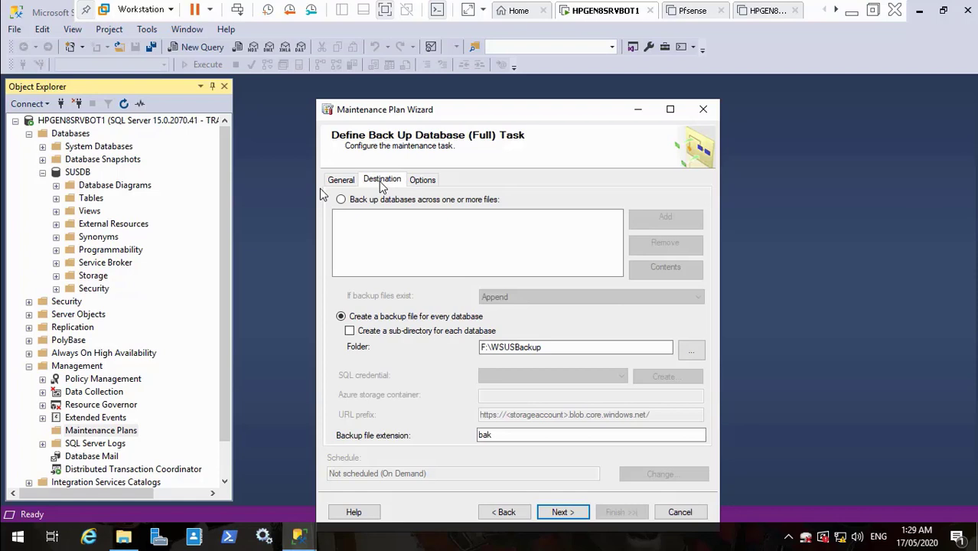
pyautogui.click(563, 512)
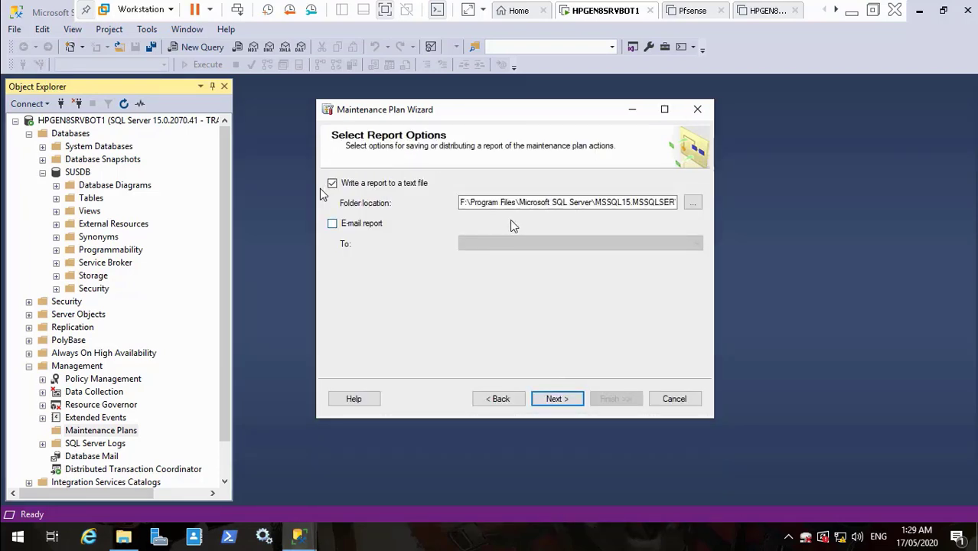
pyautogui.click(692, 203)
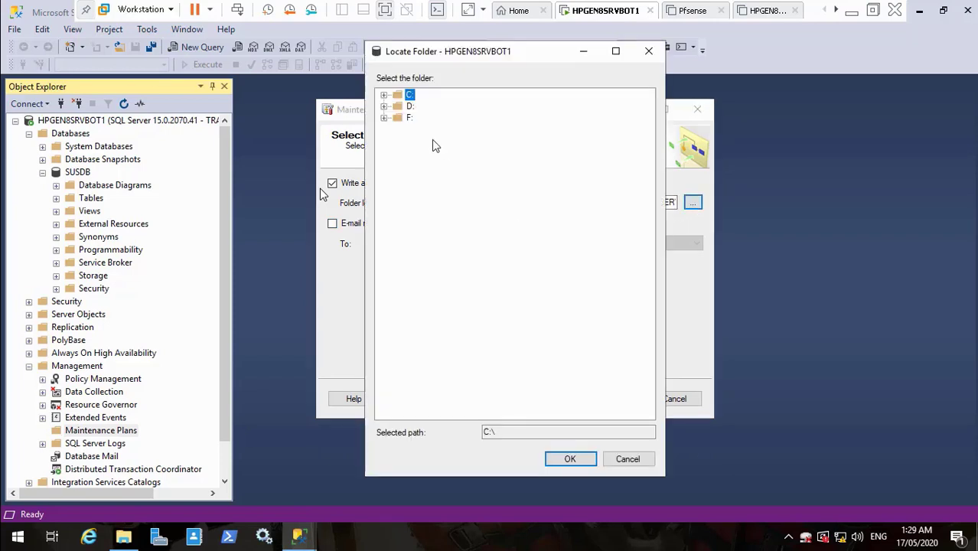
pyautogui.click(384, 118)
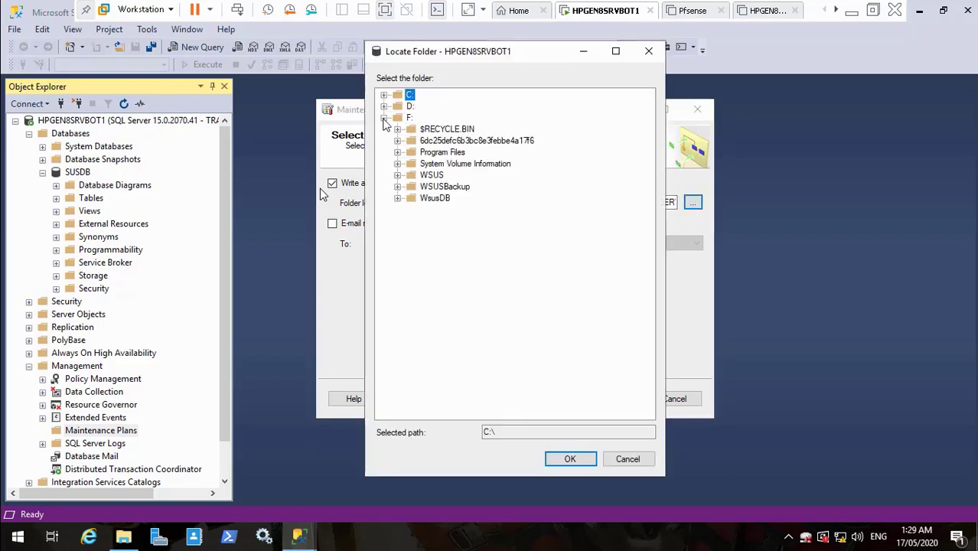
pyautogui.click(442, 190)
pyautogui.click(569, 458)
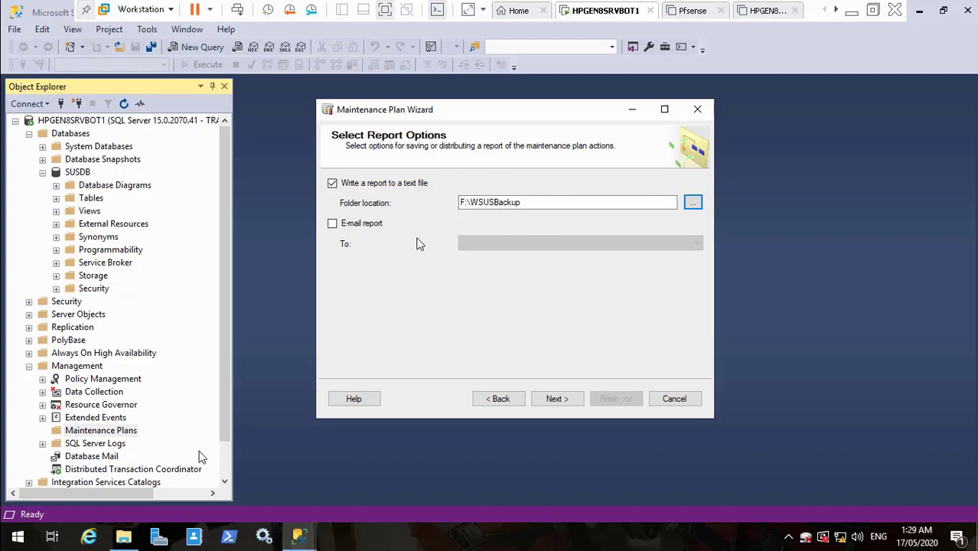
# Go back to the backup task to review its compression, general and destination settings, and return to the wizard summary.
pyautogui.click(11, 520)
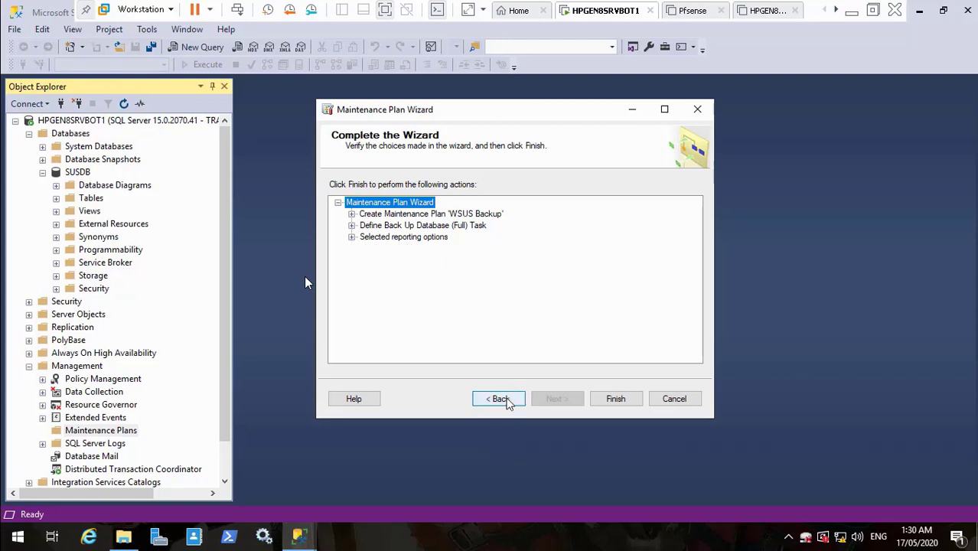
pyautogui.click(505, 400)
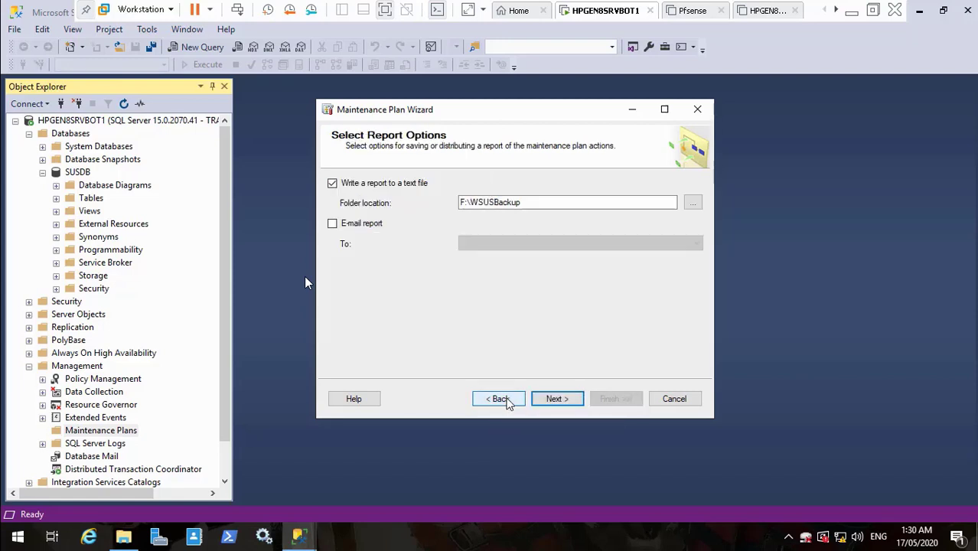
pyautogui.click(501, 399)
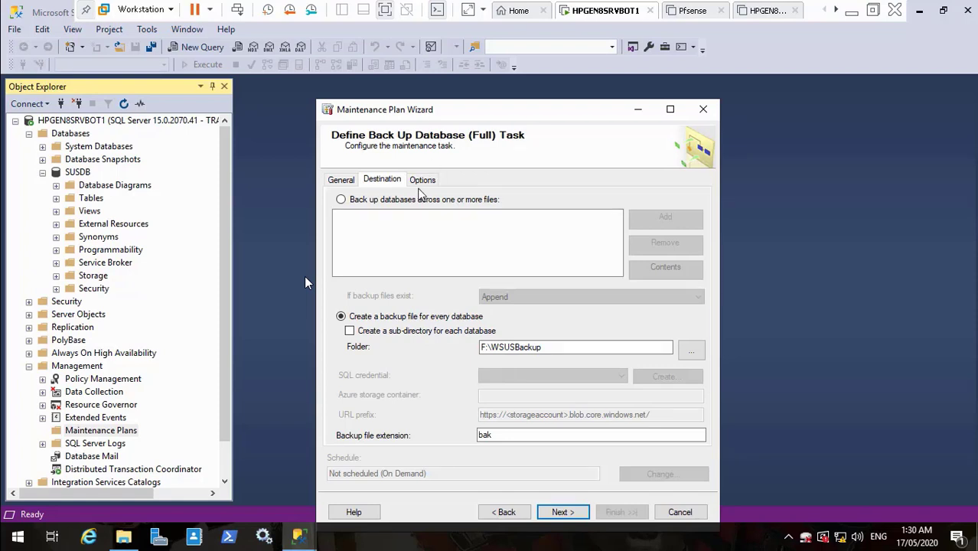
pyautogui.click(421, 182)
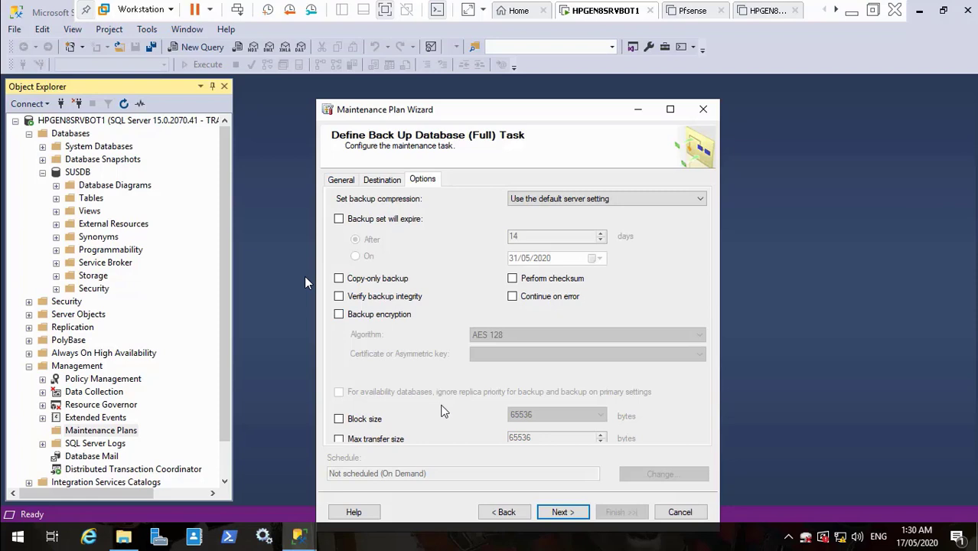
pyautogui.click(549, 200)
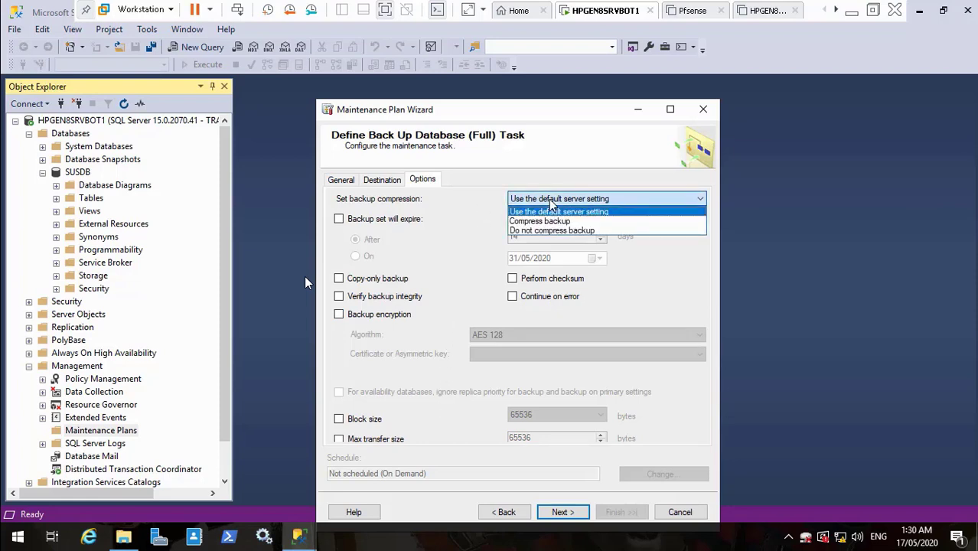
pyautogui.click(550, 206)
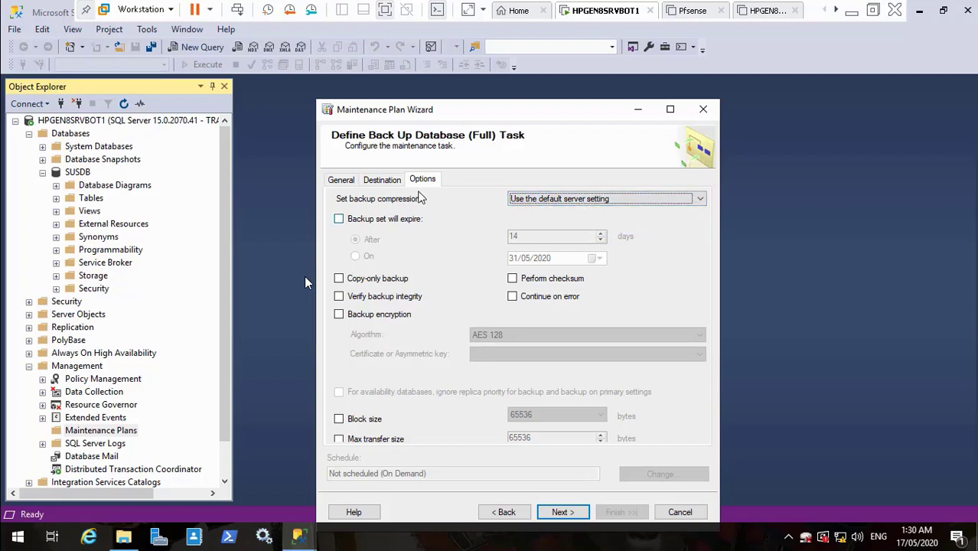
pyautogui.click(333, 181)
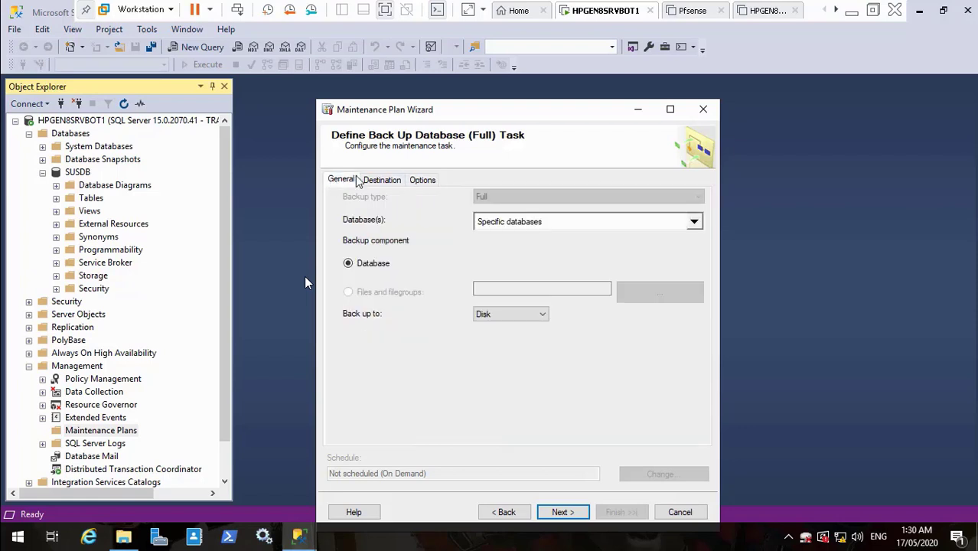
pyautogui.click(379, 181)
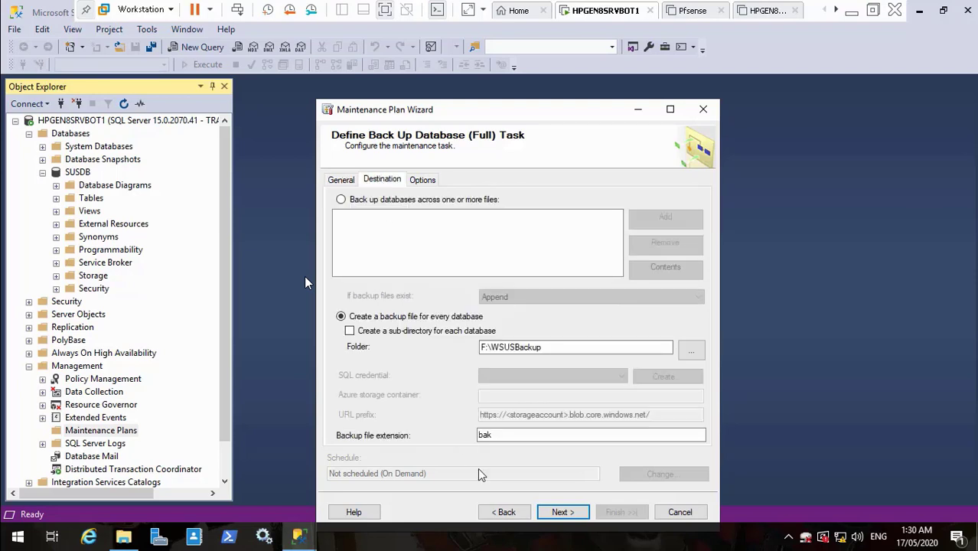
pyautogui.click(562, 513)
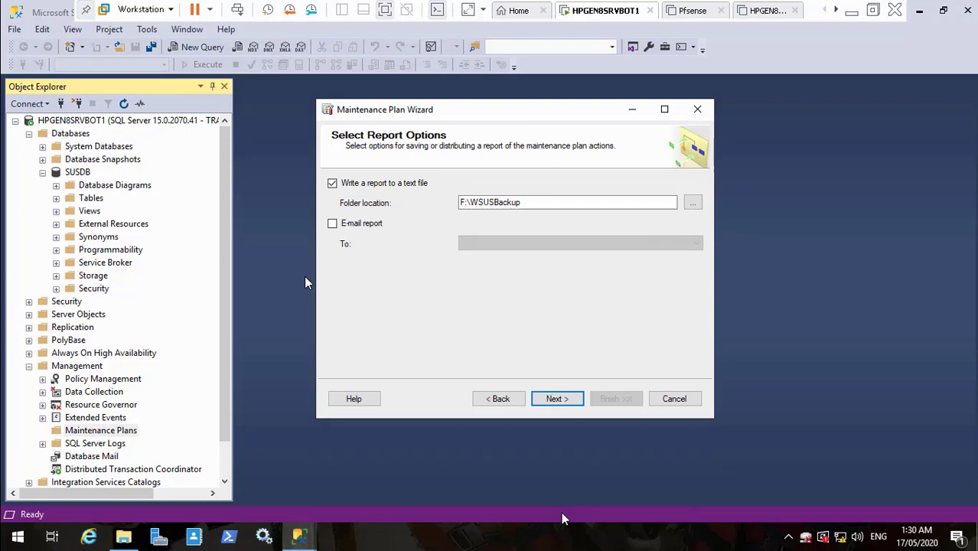
pyautogui.click(557, 398)
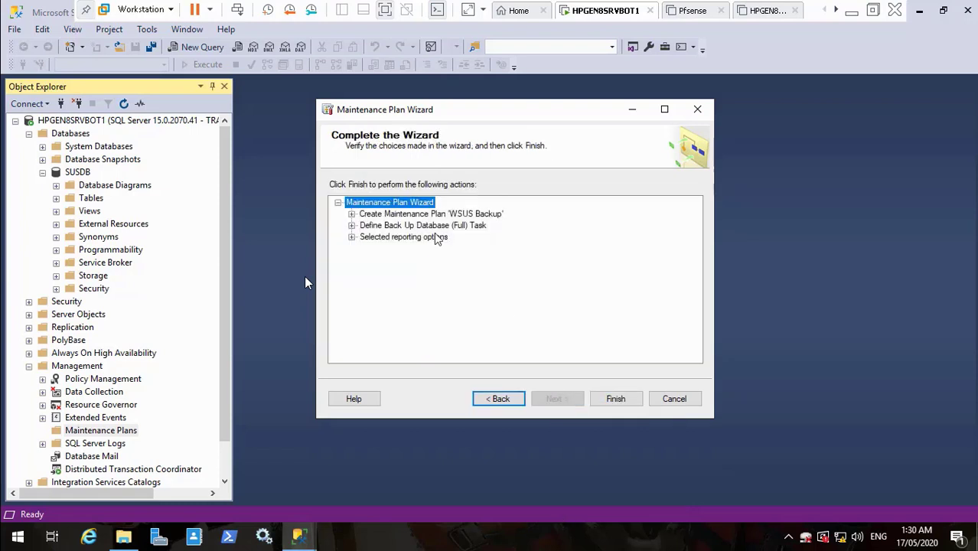
# Review the summary's reporting and backup task details, and finish the wizard to create the WSUS Backup plan.
pyautogui.click(351, 237)
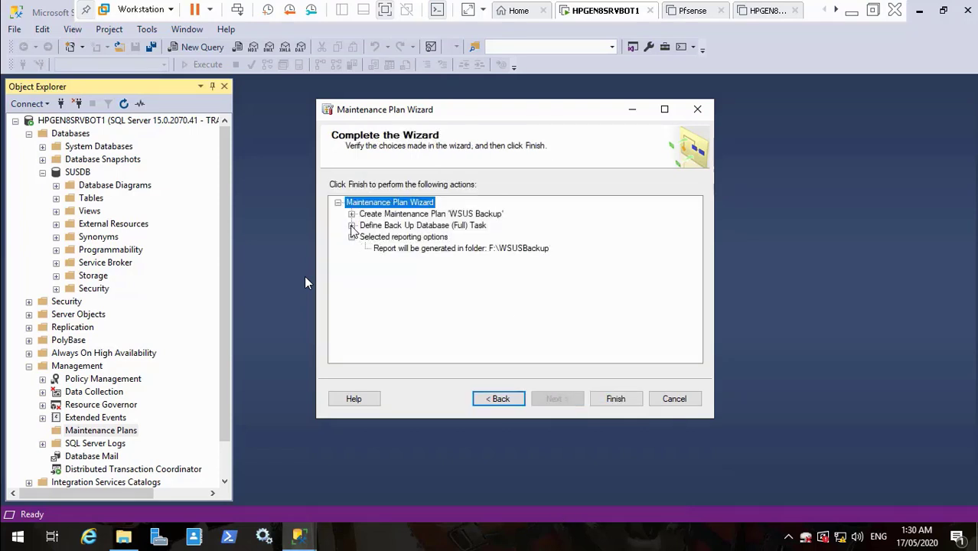
pyautogui.click(351, 226)
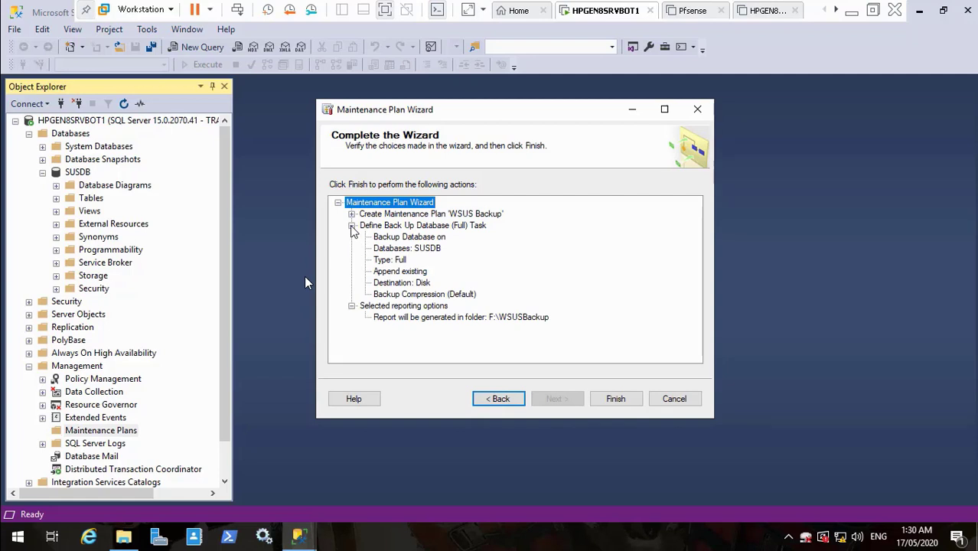
pyautogui.click(614, 399)
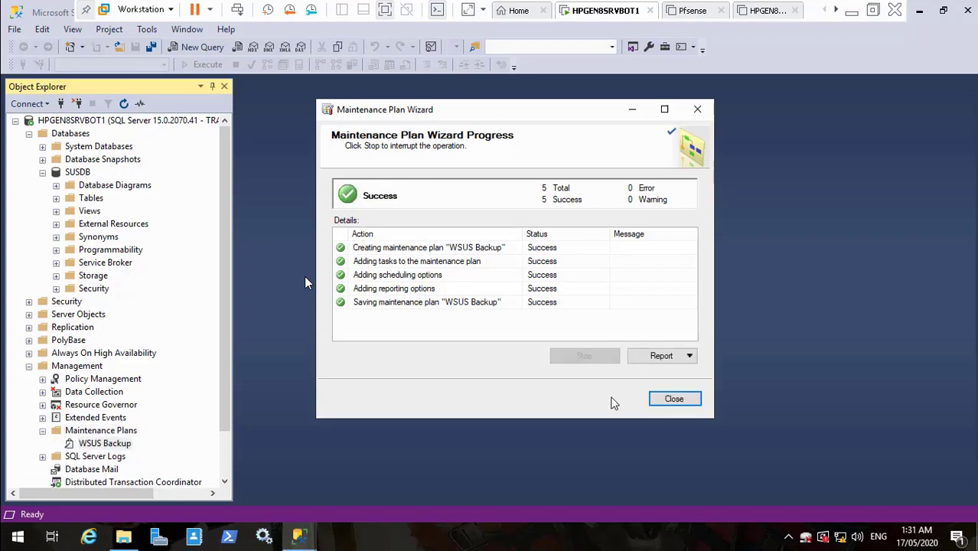
pyautogui.click(674, 400)
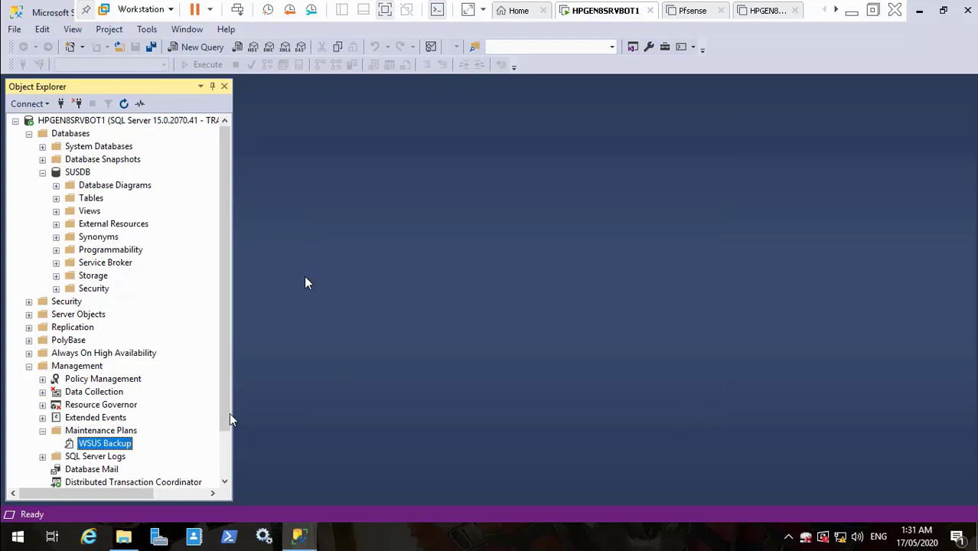
# Execute the WSUS Backup maintenance plan, leave the virtual machine's full-screen view, and close the execution dialog once the run ends.
pyautogui.rightClick(108, 444)
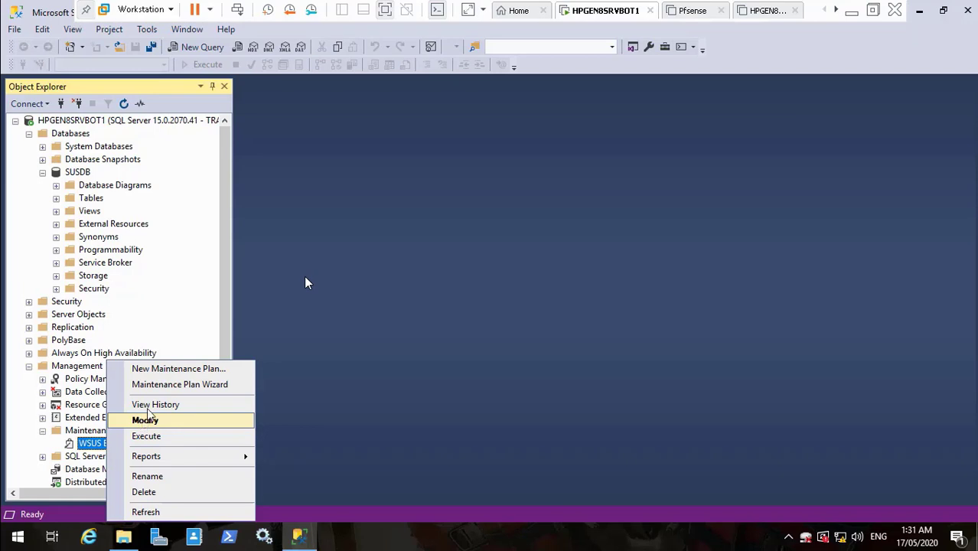
pyautogui.click(157, 436)
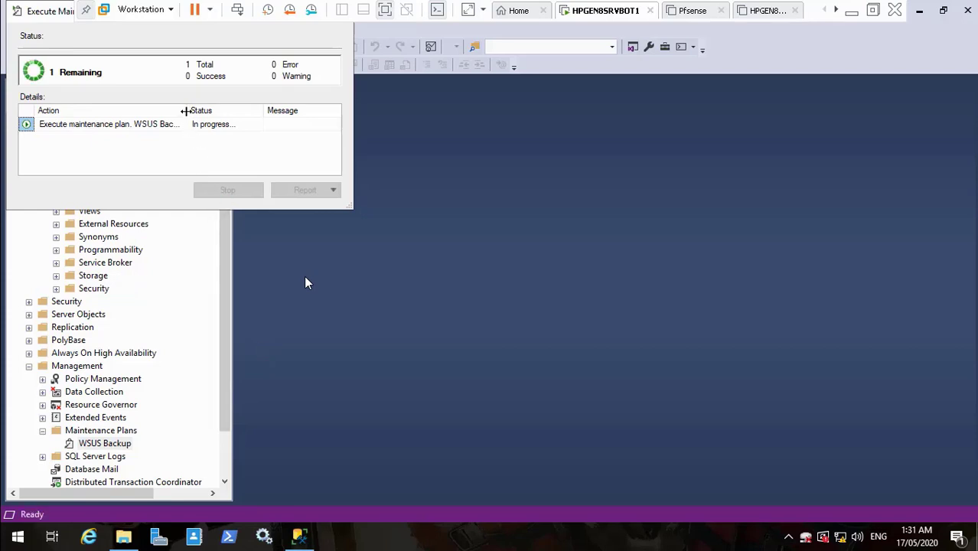
pyautogui.moveTo(185, 111)
pyautogui.mouseDown()
pyautogui.moveTo(253, 110)
pyautogui.moveTo(203, 118)
pyautogui.mouseUp()
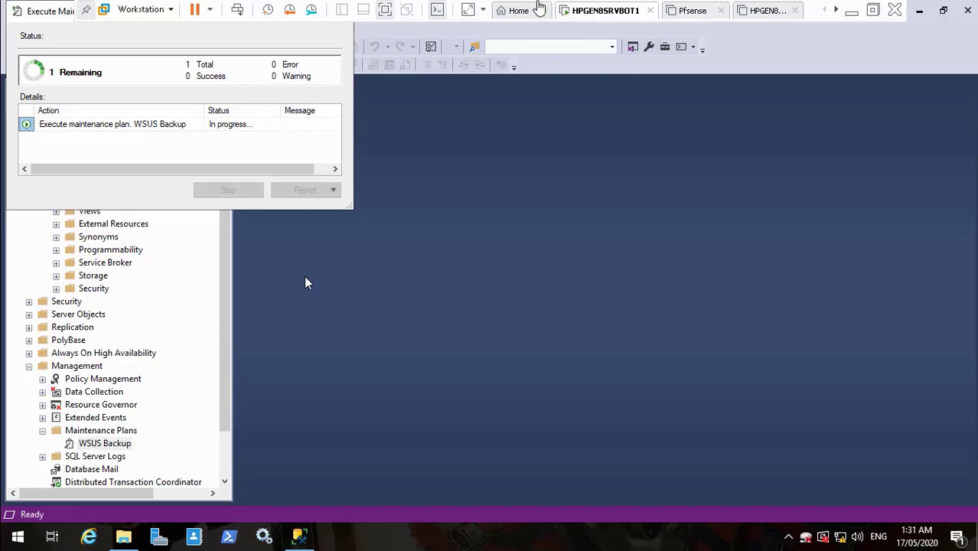
pyautogui.click(385, 11)
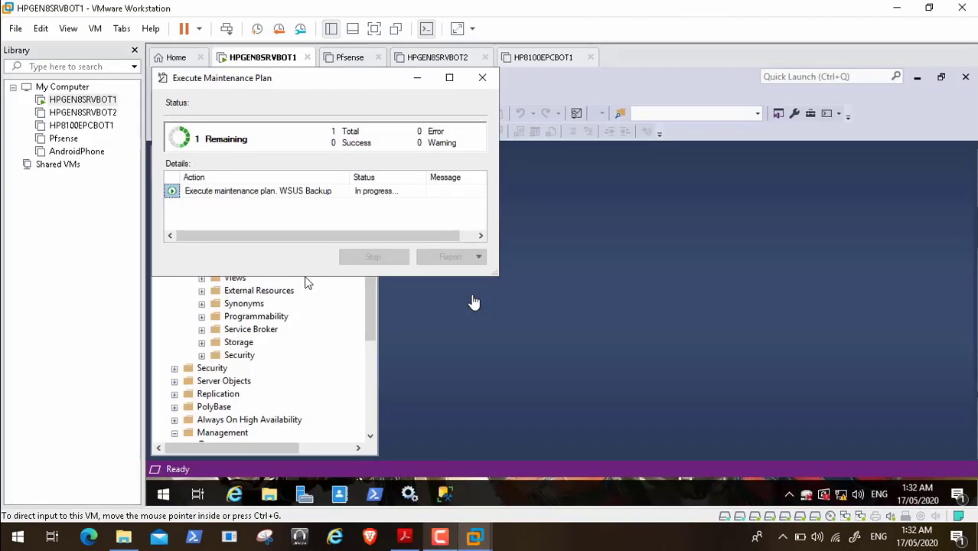
pyautogui.click(439, 543)
pyautogui.click(914, 472)
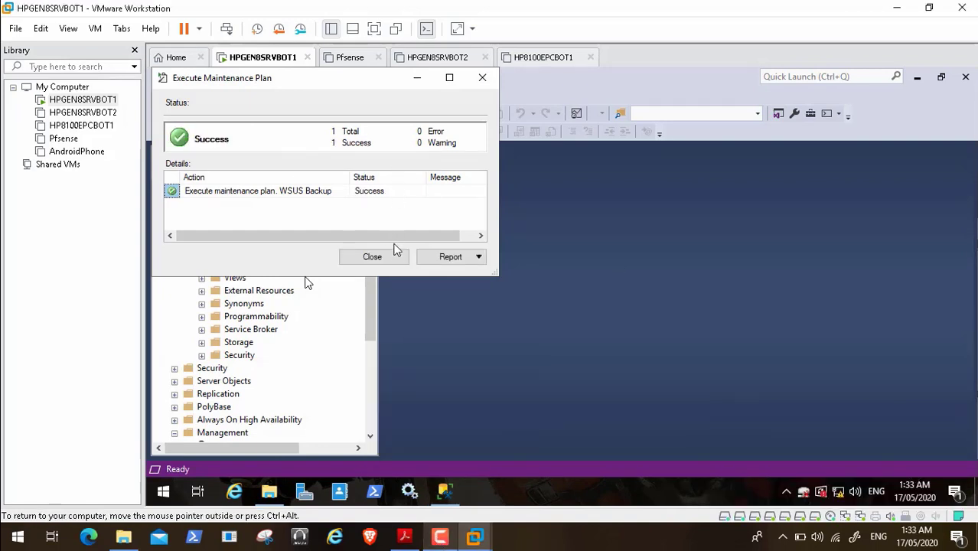
pyautogui.click(373, 257)
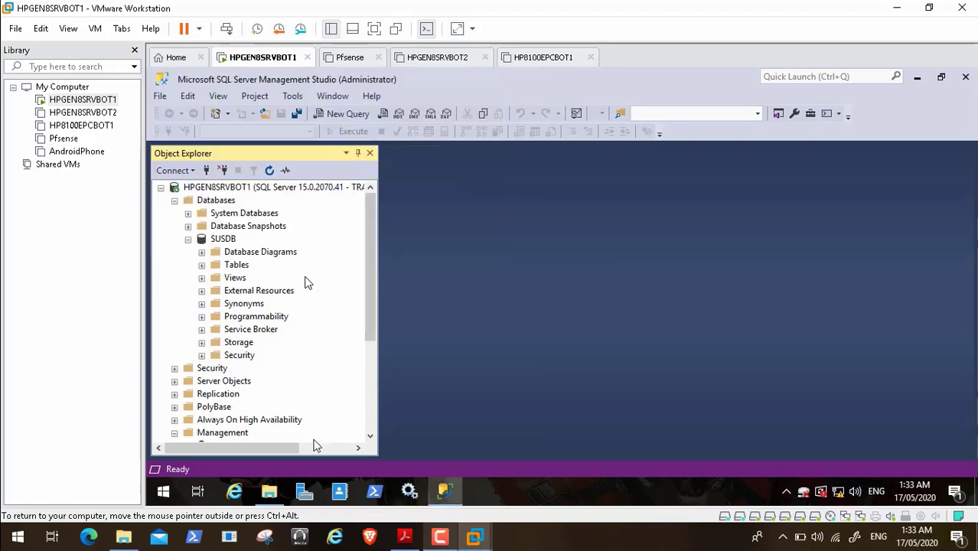
# Open the WSUSBackup folder on drive F, widen the name column to show full file names, and open the WSUS Backup text report.
pyautogui.click(270, 491)
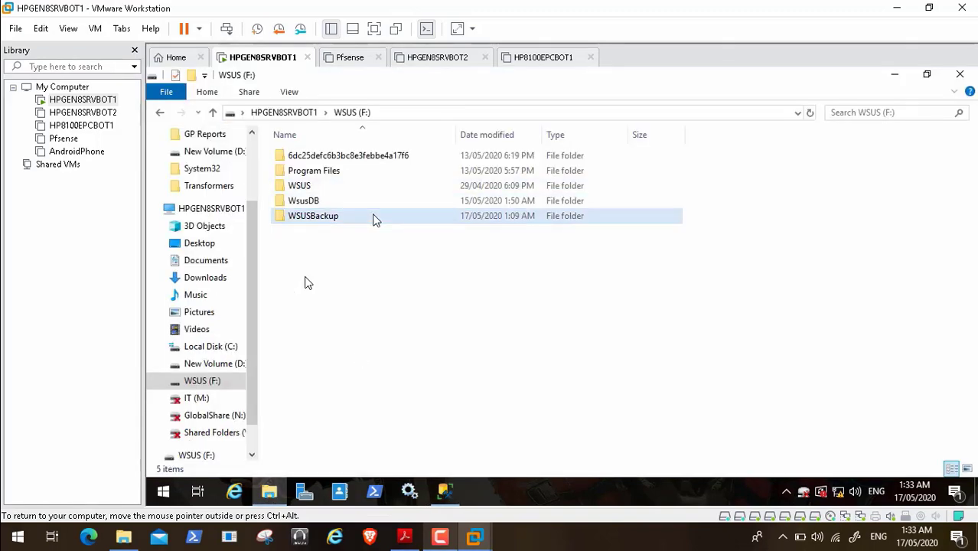
pyautogui.doubleClick(344, 220)
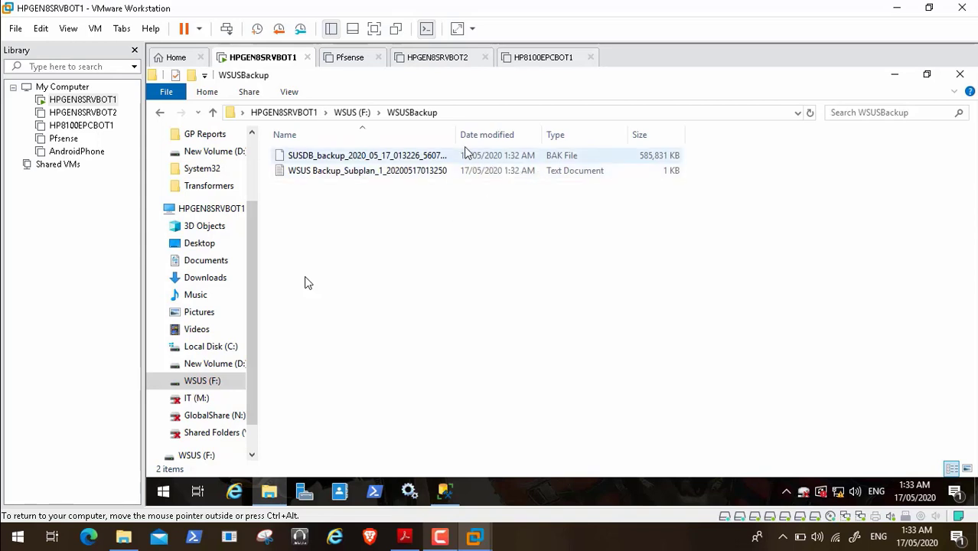
pyautogui.moveTo(456, 132); pyautogui.dragTo(509, 131)
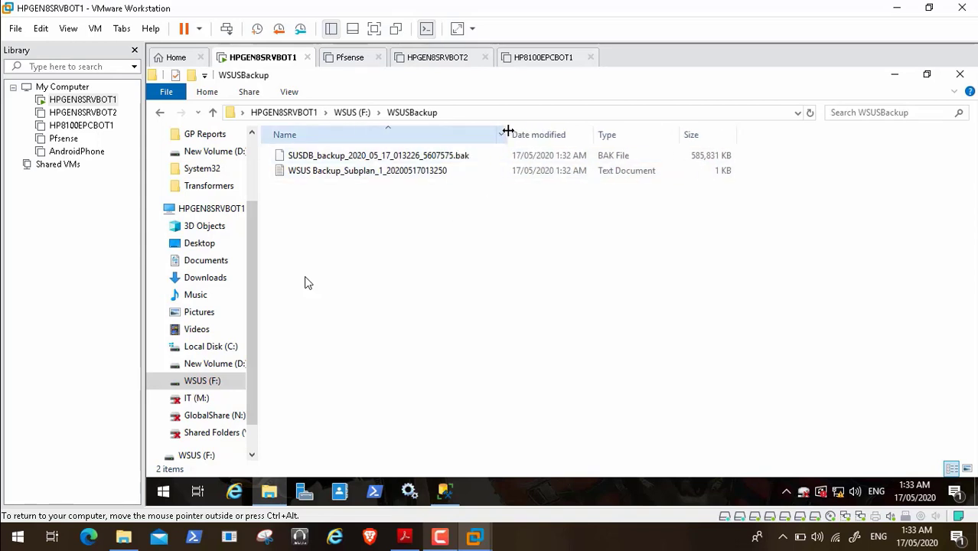
pyautogui.click(417, 170)
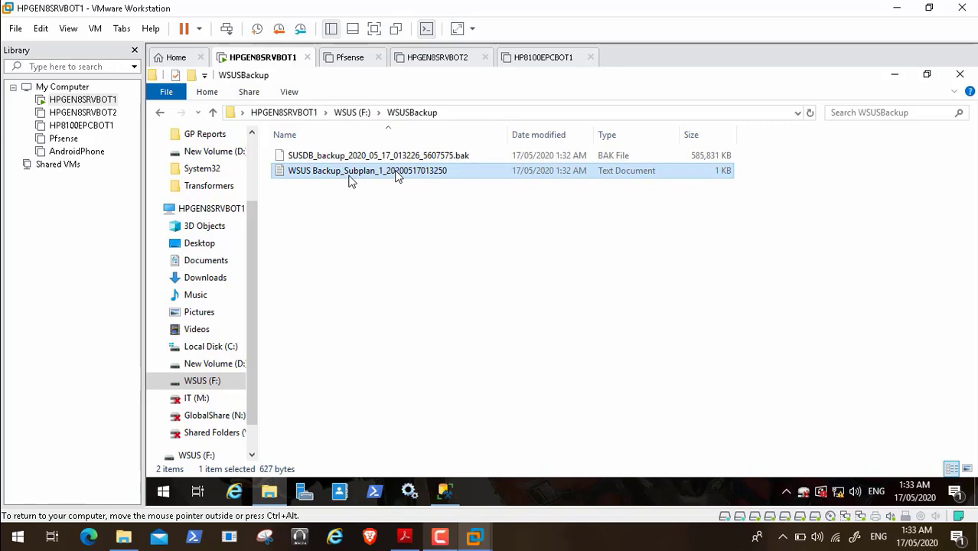
# Minimize the folder window, read the WSUS Backup report in Notepad, and close both open copies of it.
pyautogui.click(895, 74)
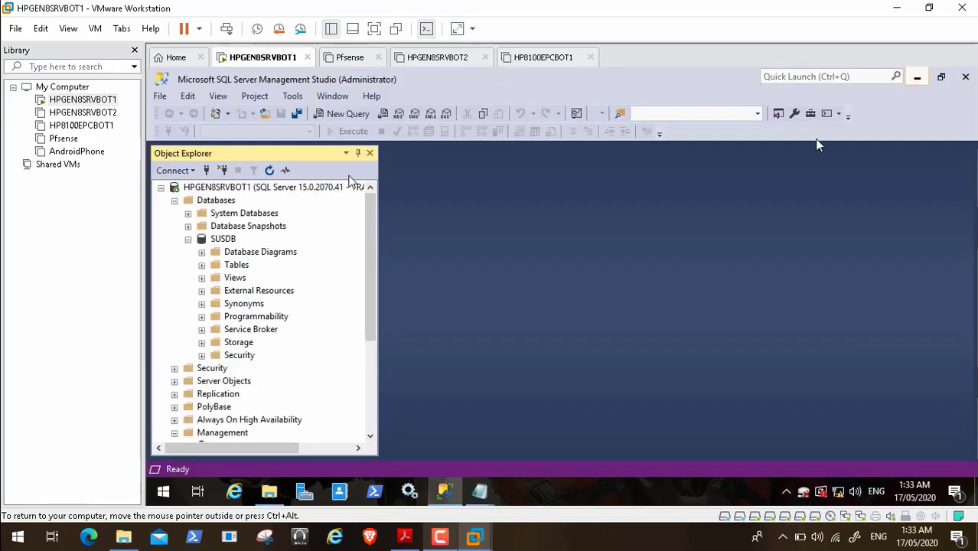
pyautogui.moveTo(481, 497)
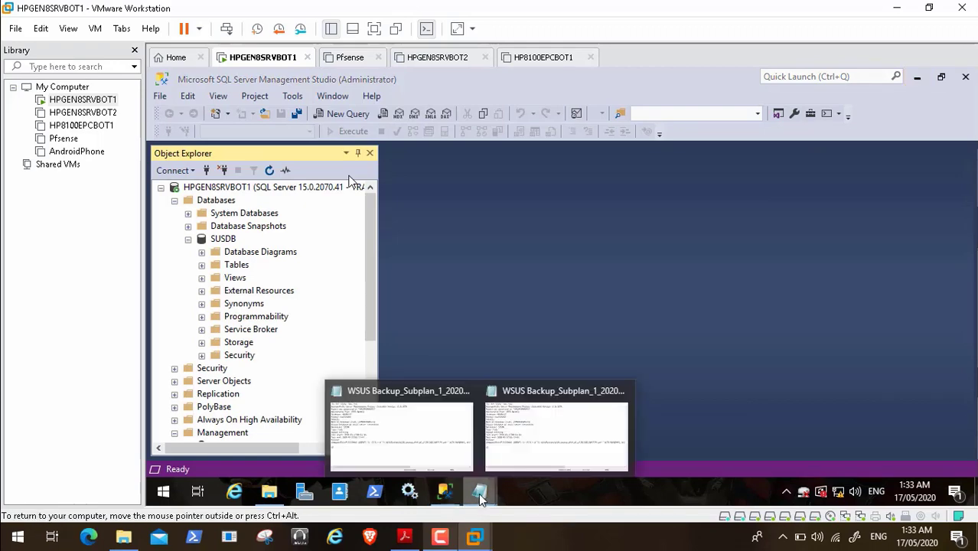
pyautogui.click(534, 438)
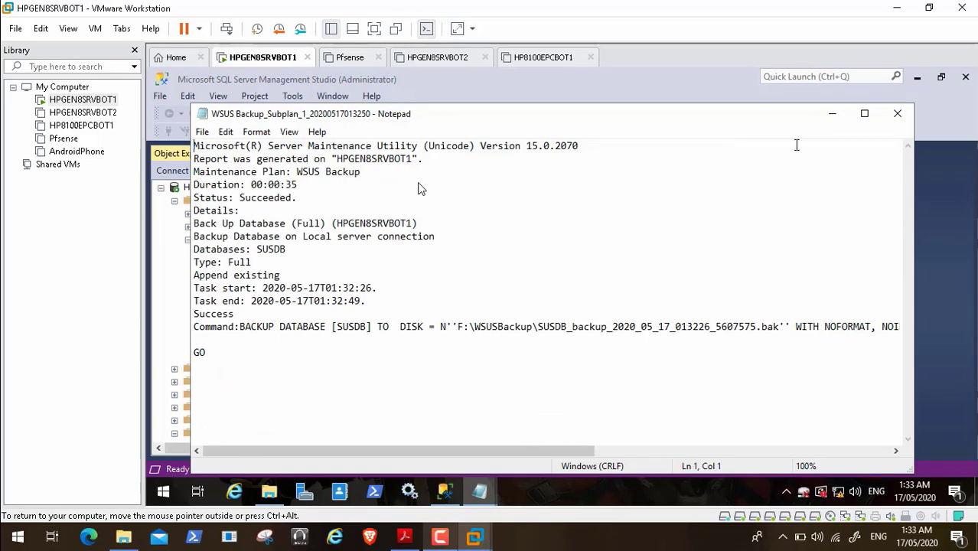
pyautogui.click(887, 116)
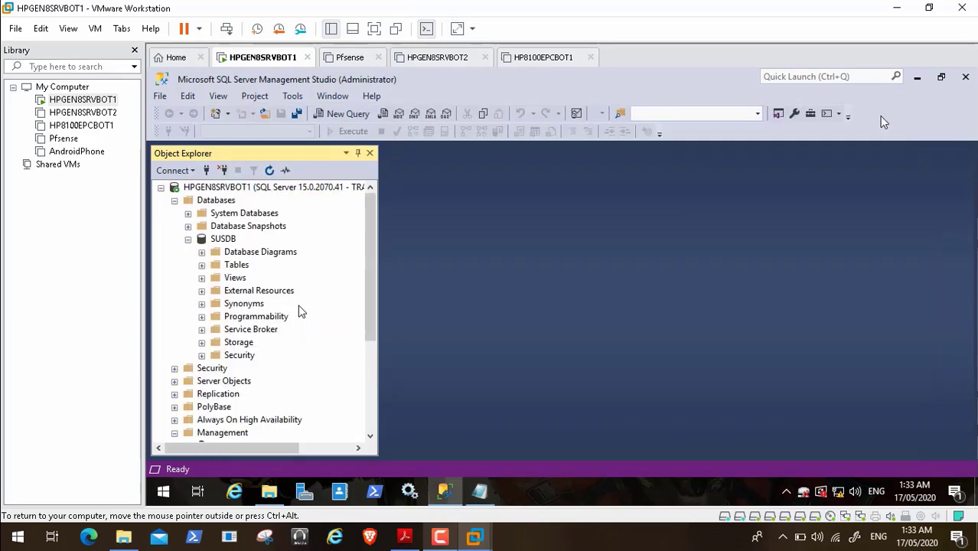
pyautogui.click(481, 492)
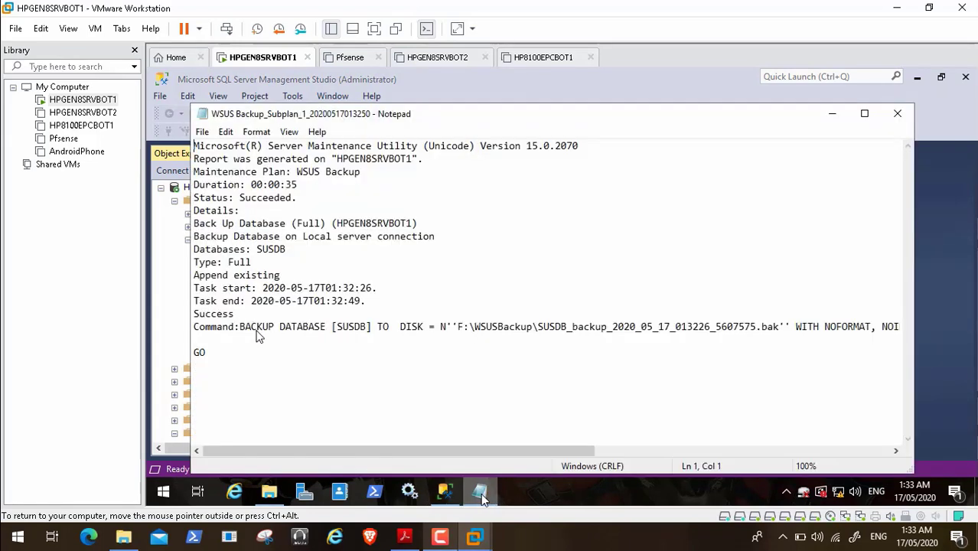
pyautogui.click(898, 115)
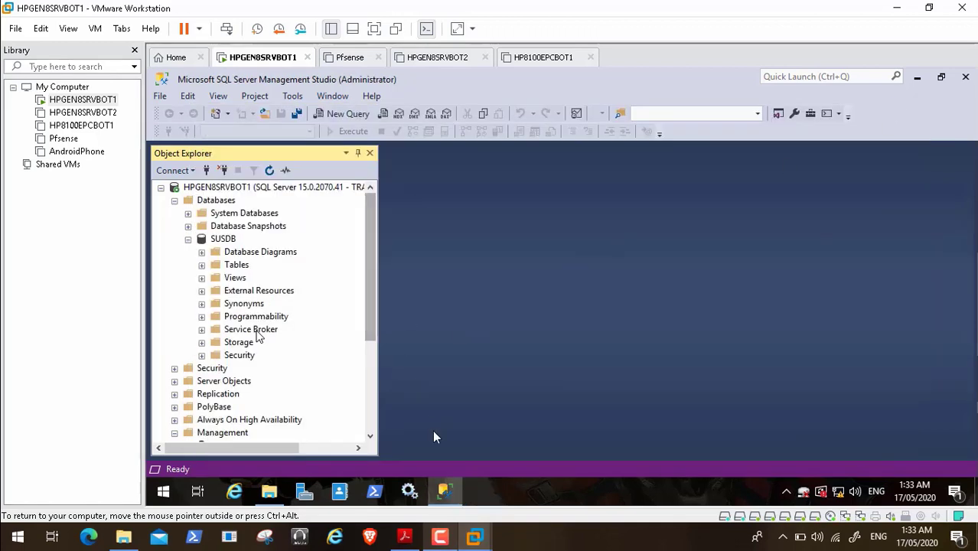
# Switch to the WSUS maintenance PDF in Acrobat Reader and read the Create custom indexes section.
pyautogui.click(406, 538)
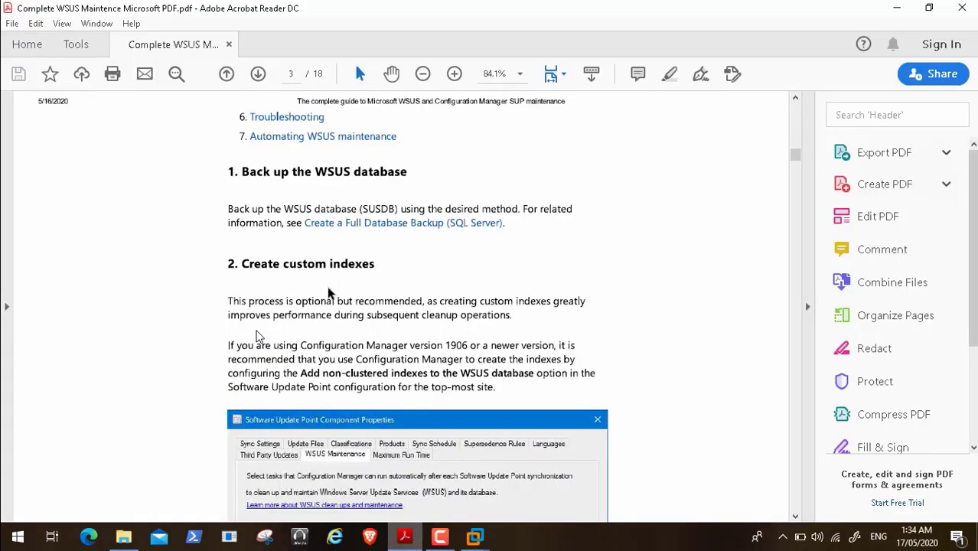
pyautogui.scroll(-3, 341, 367)
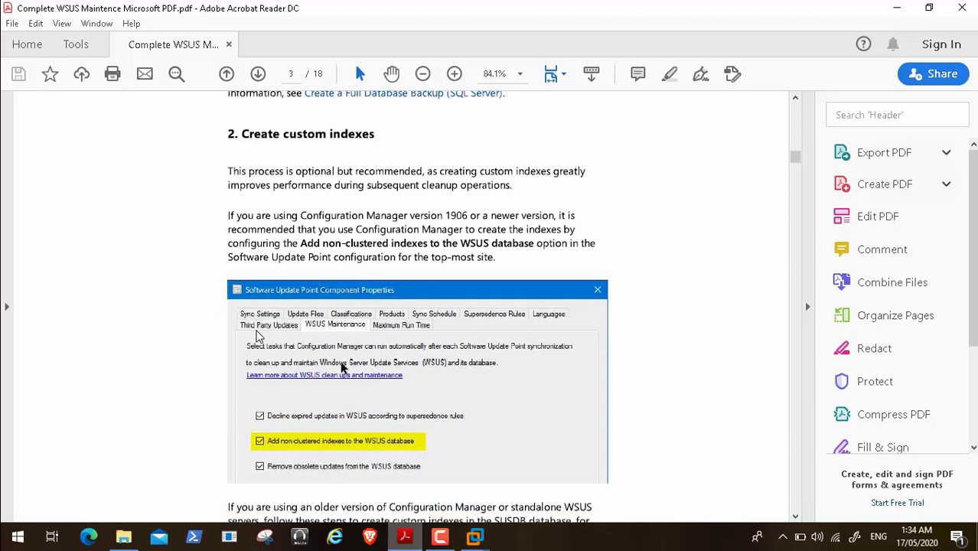
pyautogui.moveTo(35, 522)
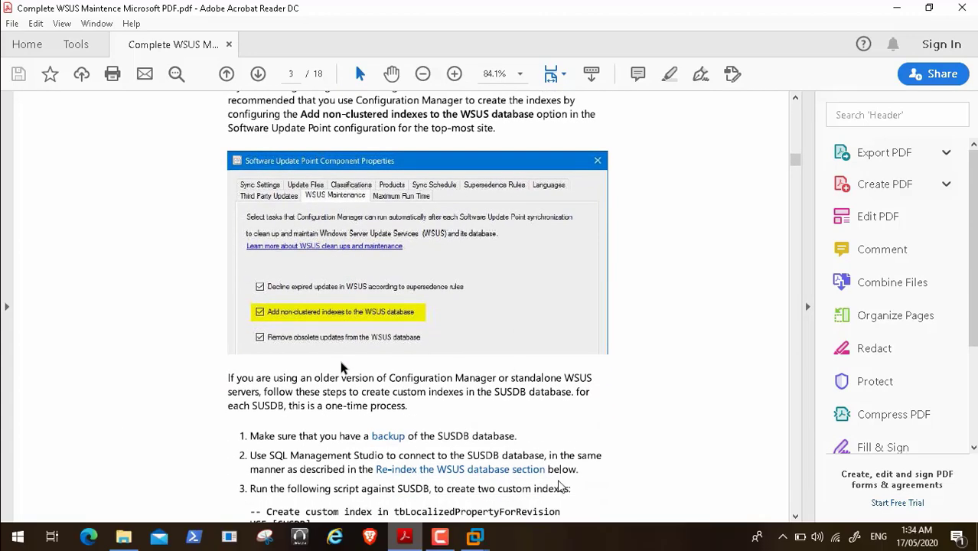
pyautogui.moveTo(314, 534)
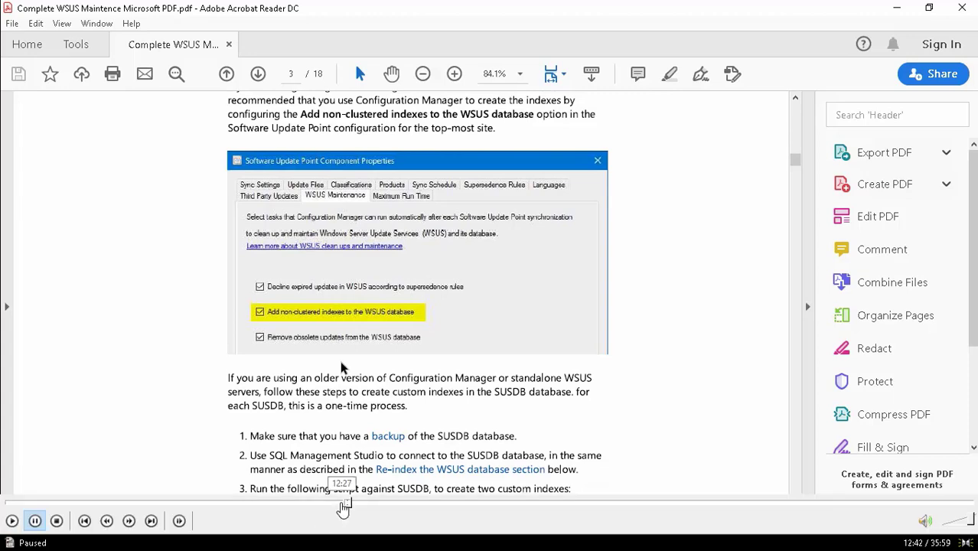
pyautogui.click(341, 503)
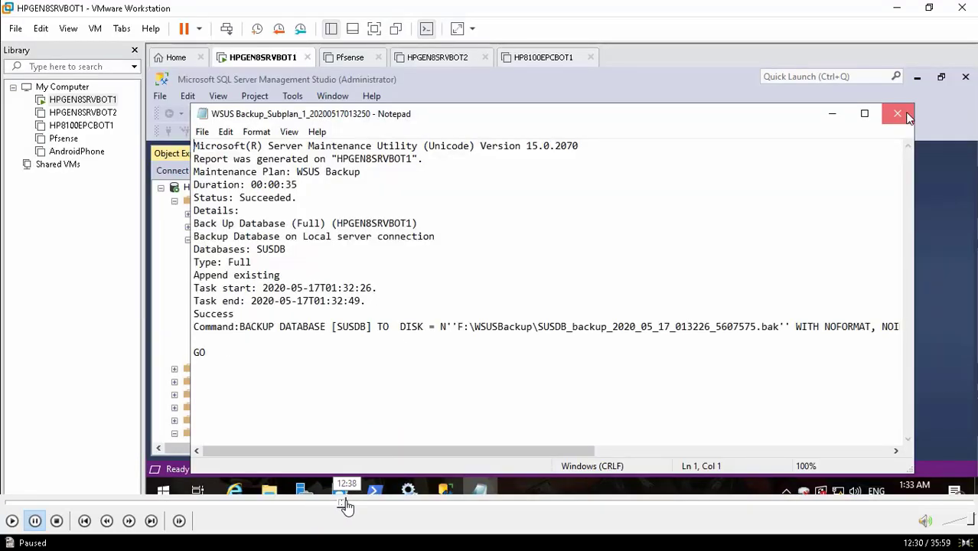
pyautogui.click(343, 506)
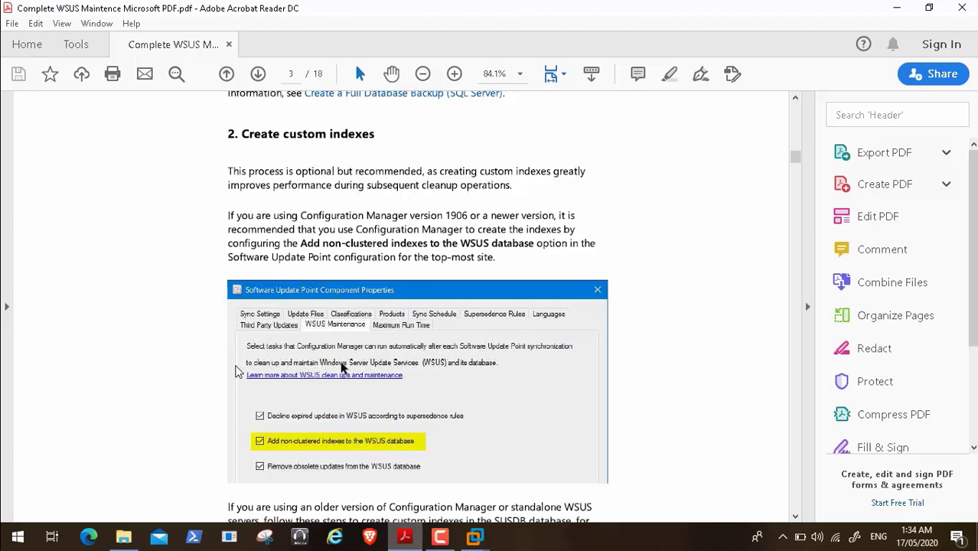
pyautogui.doubleClick(475, 244)
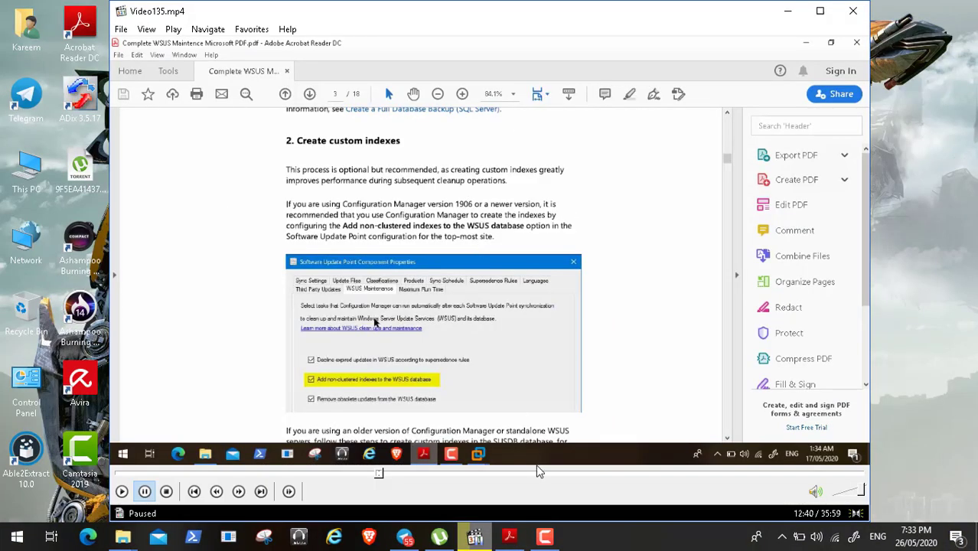
# Review the PDF guide's Create custom indexes section, including the prerequisites for standalone WSUS servers and the SUSDB index script.
pyautogui.click(511, 537)
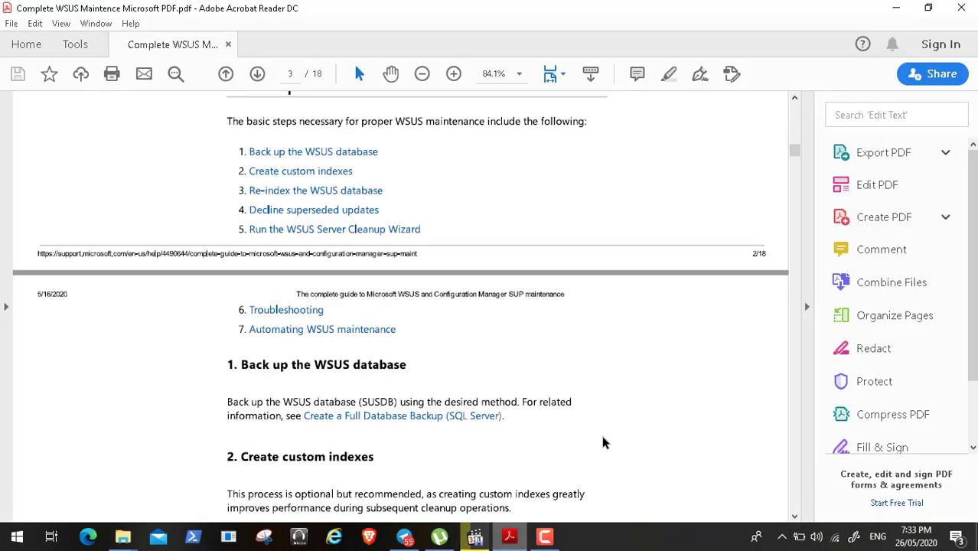
pyautogui.moveTo(795, 519); pyautogui.dragTo(795, 518)
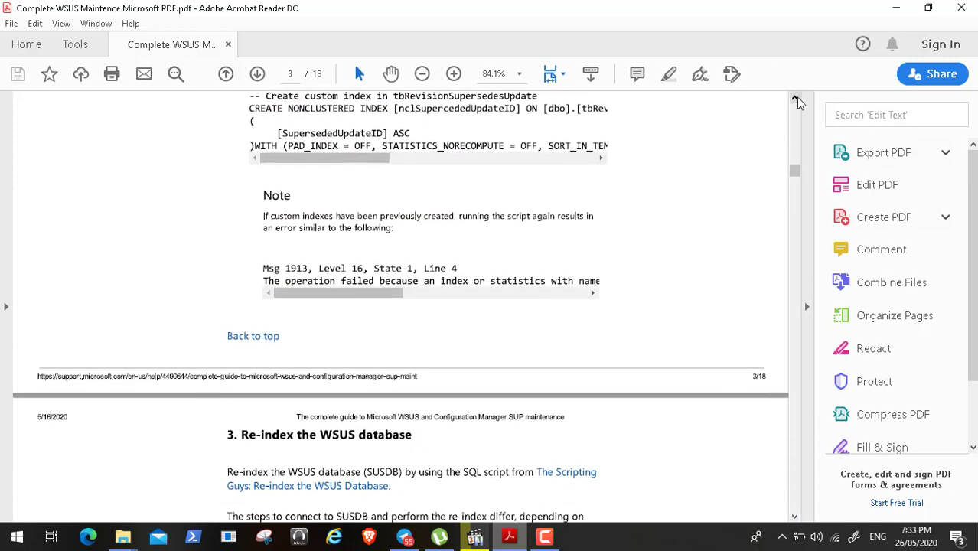
pyautogui.moveTo(797, 102); pyautogui.dragTo(798, 103)
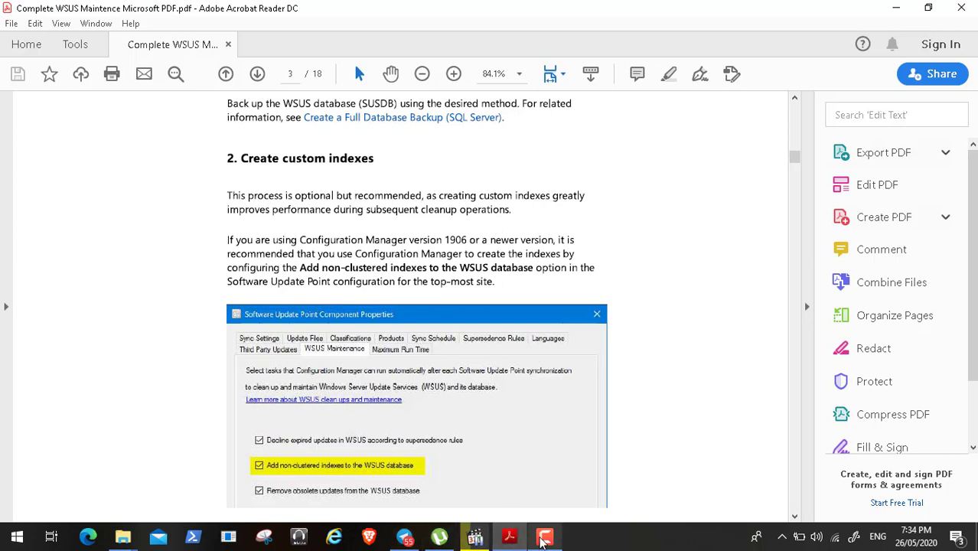
pyautogui.click(545, 538)
pyautogui.click(912, 469)
pyautogui.click(794, 516)
pyautogui.click(795, 518)
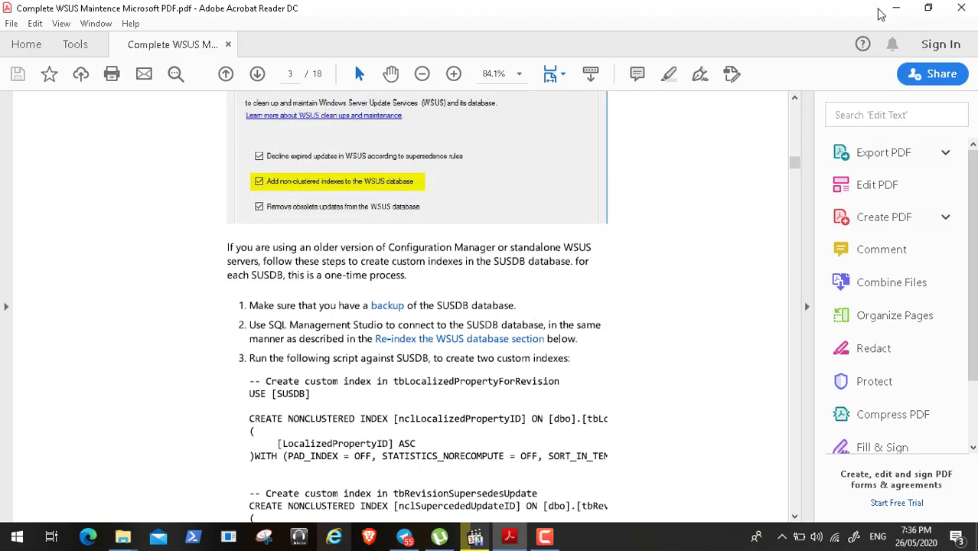
pyautogui.click(900, 10)
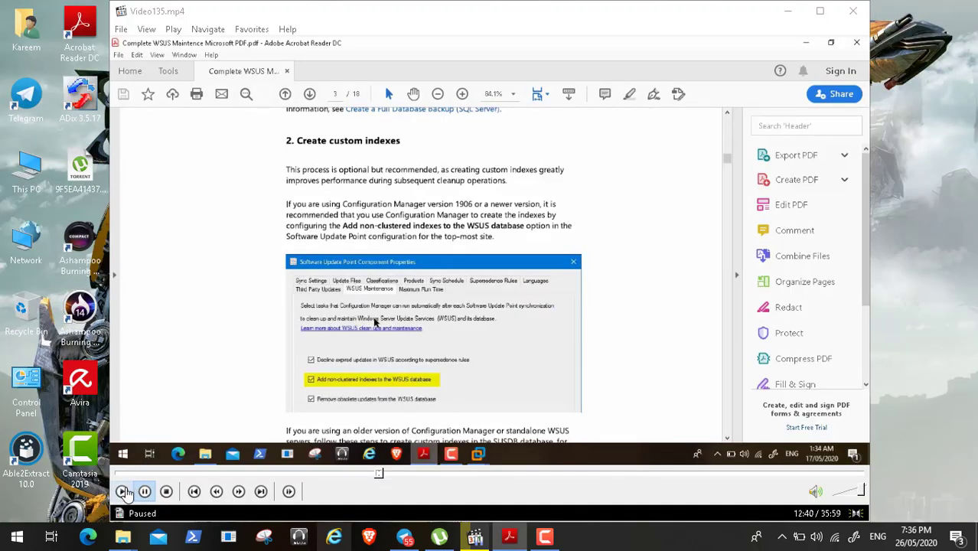
pyautogui.click(132, 490)
pyautogui.doubleClick(323, 205)
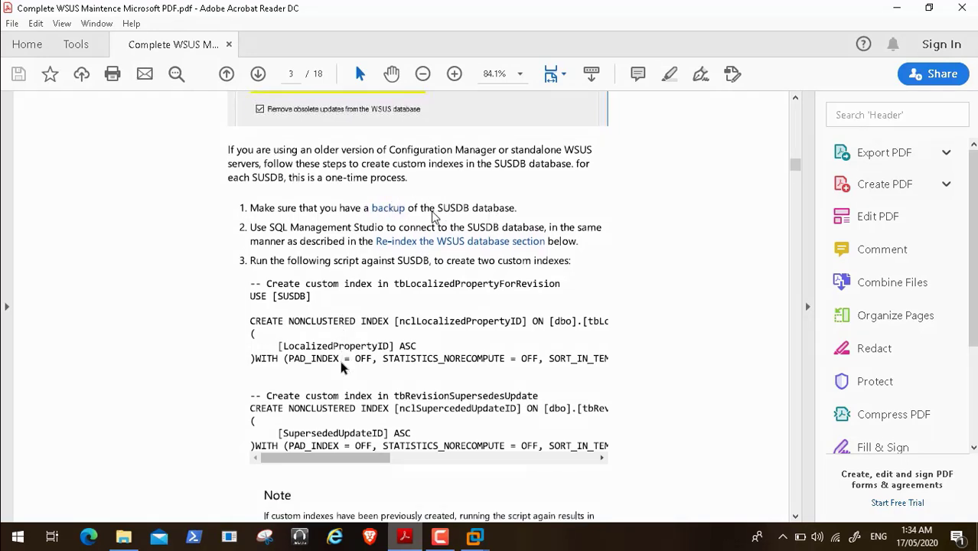
# Return to SQL Server Management Studio on HPGEN8SRVBOT1, start a new query on the SUSDB database, and dismiss the download notification.
pyautogui.click(898, 10)
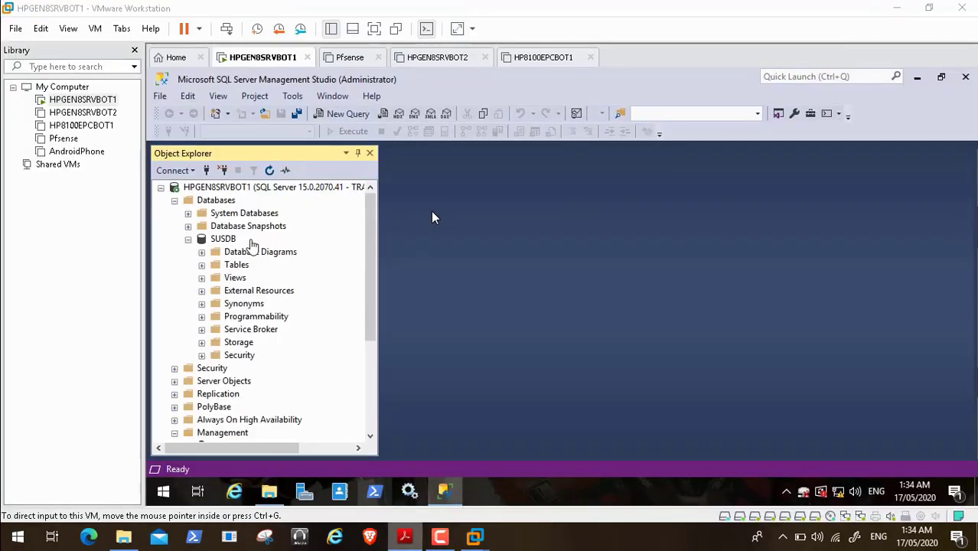
pyautogui.rightClick(223, 240)
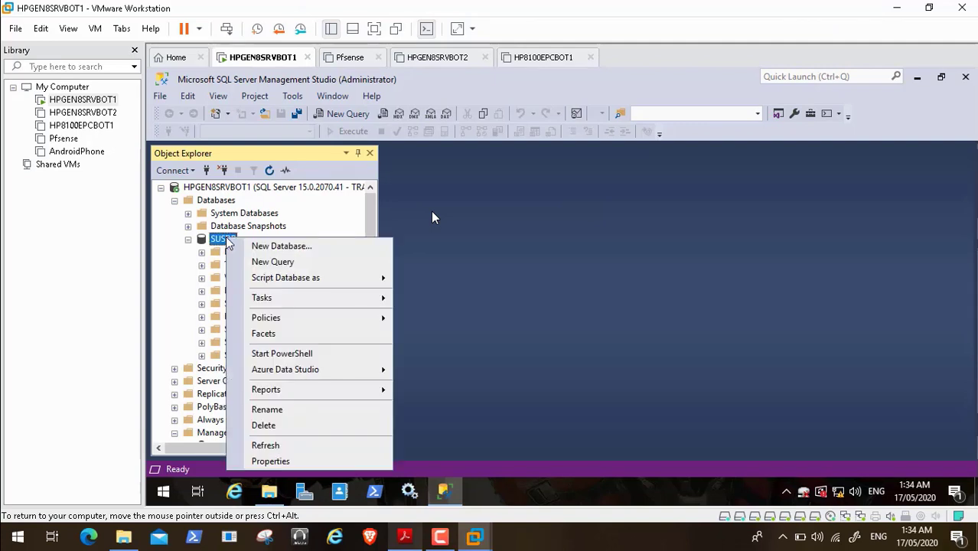
pyautogui.click(268, 264)
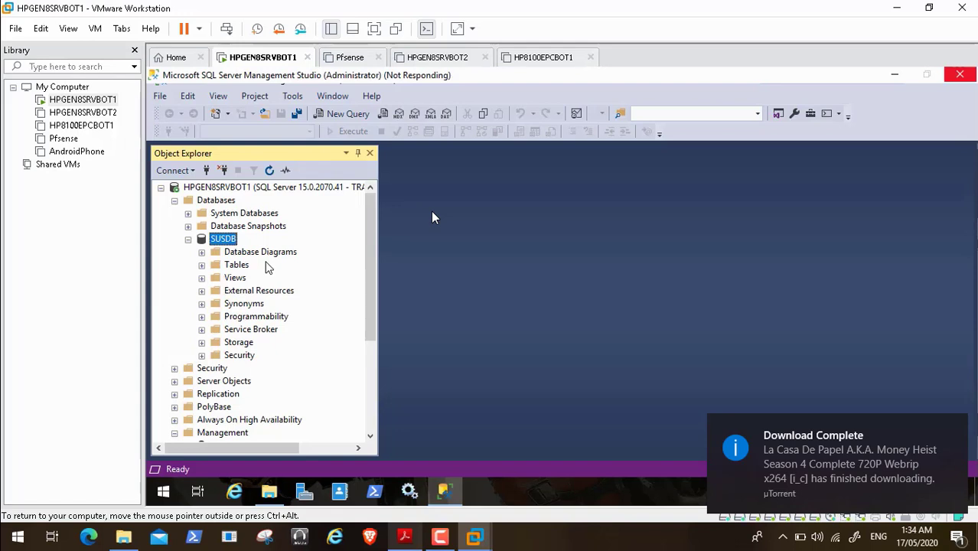
pyautogui.click(954, 430)
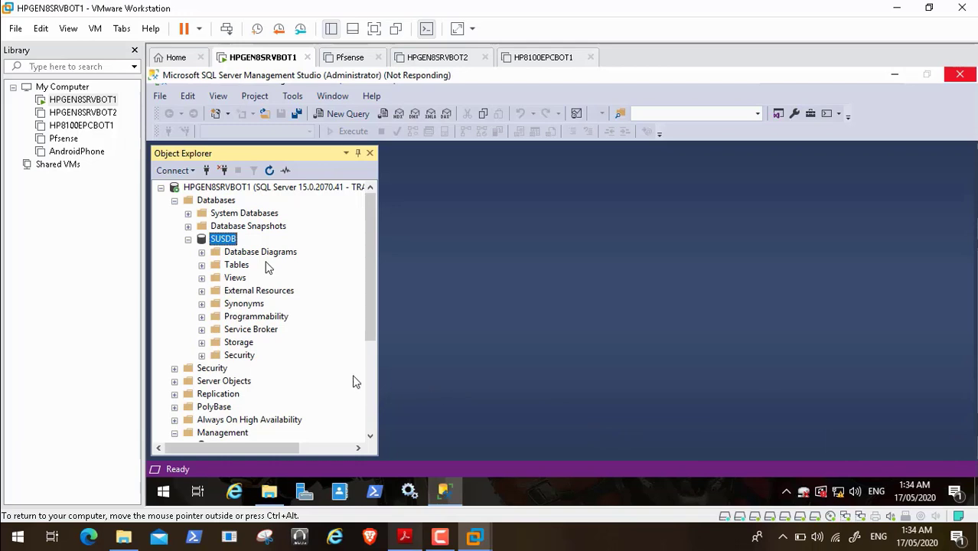
pyautogui.doubleClick(296, 317)
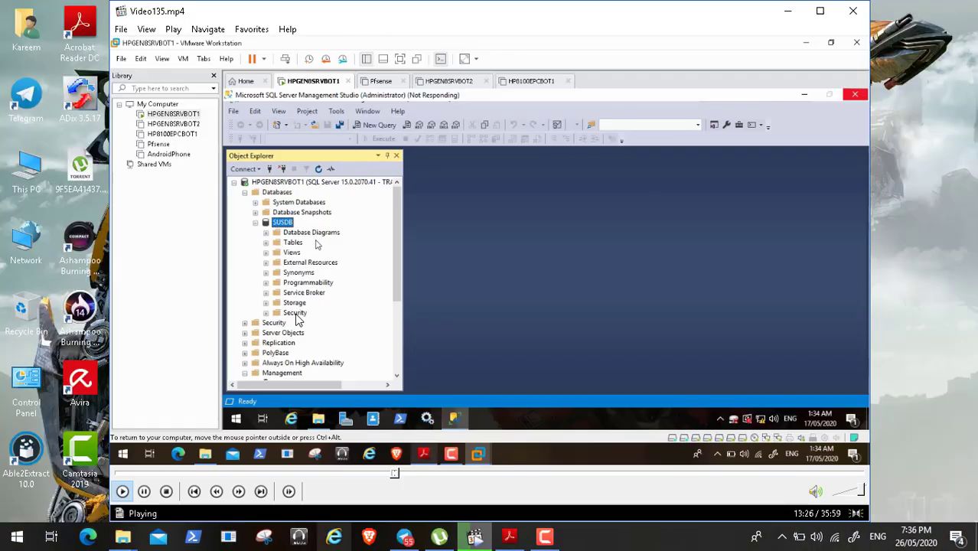
pyautogui.click(145, 493)
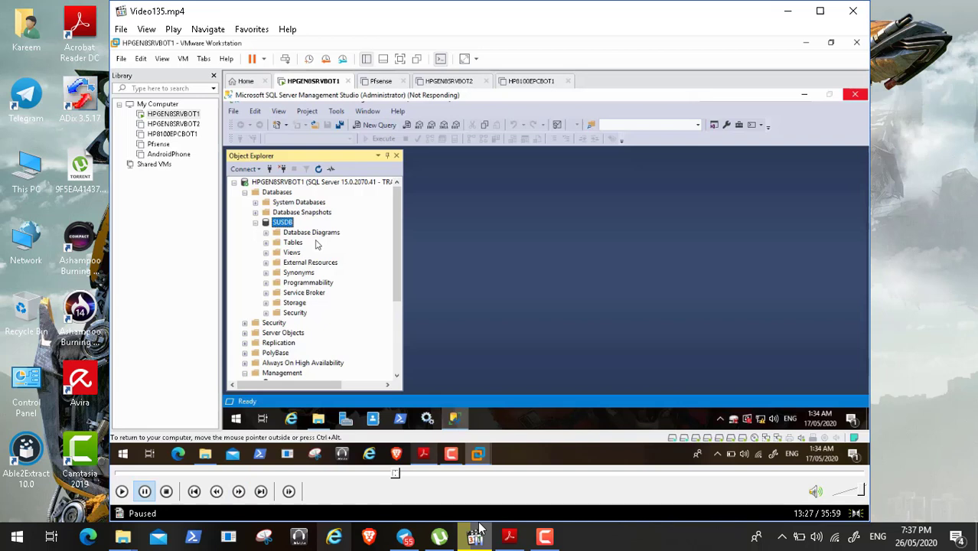
pyautogui.click(514, 542)
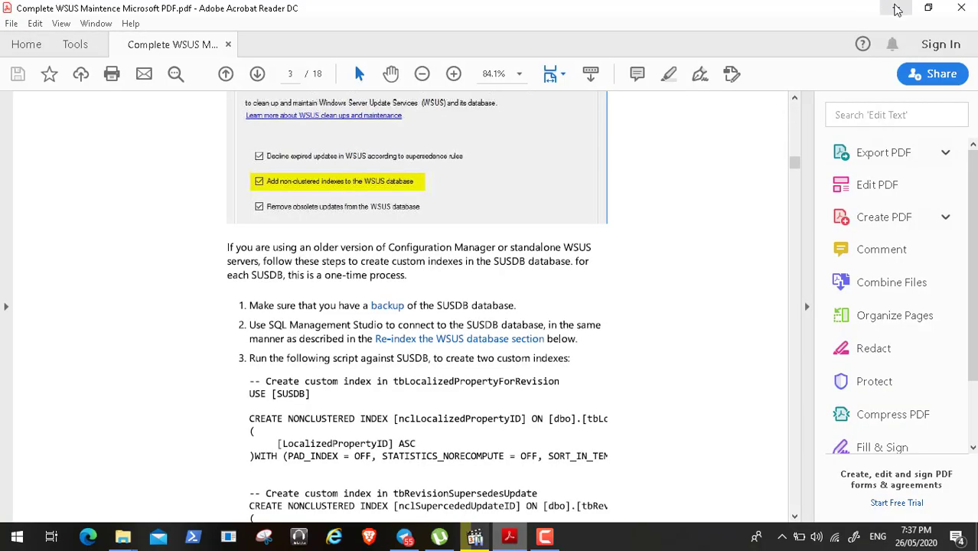
pyautogui.click(892, 8)
pyautogui.click(544, 537)
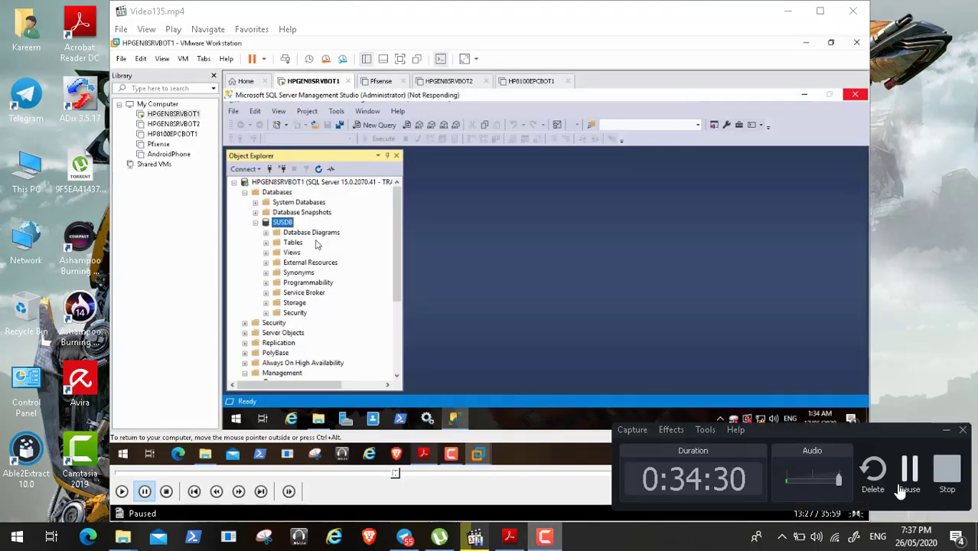
pyautogui.click(910, 475)
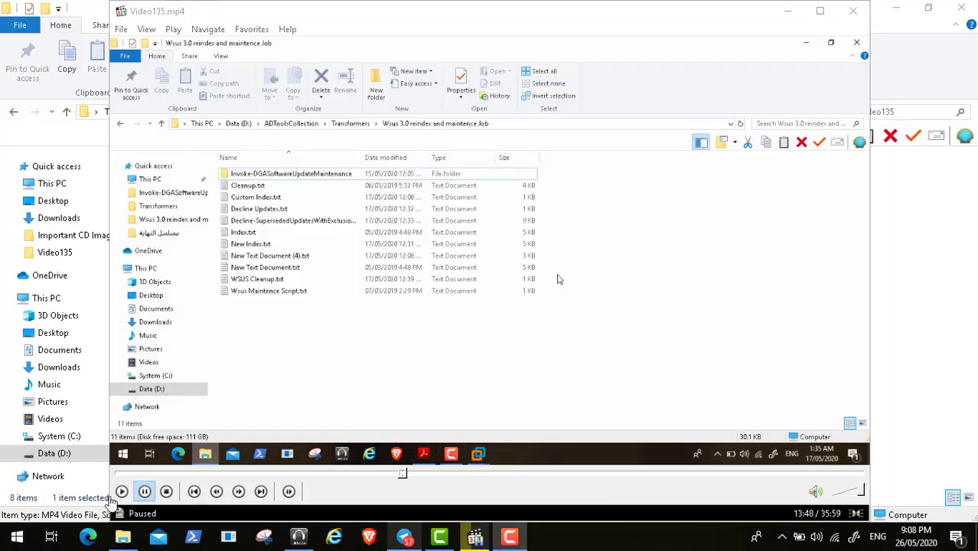
pyautogui.doubleClick(306, 325)
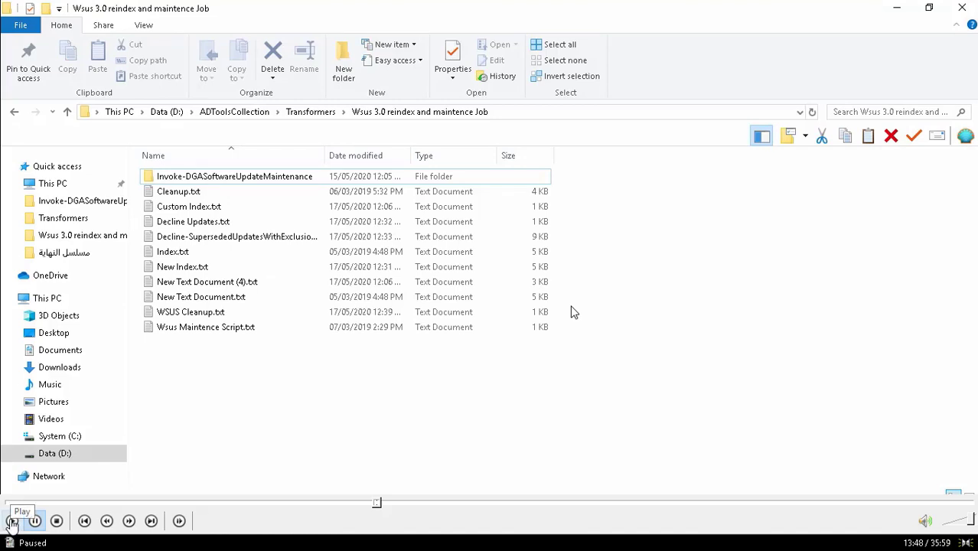
pyautogui.click(10, 521)
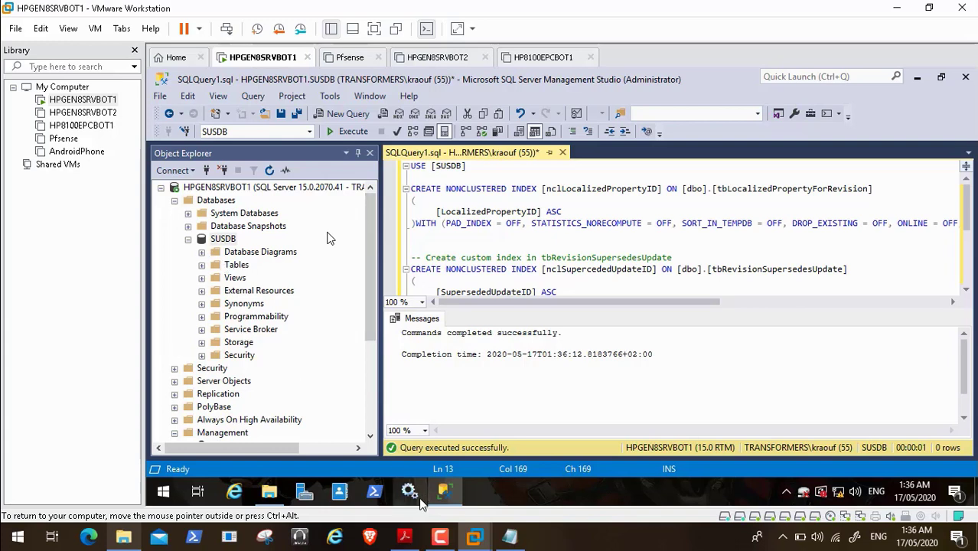
# Read the PDF guide's note on previously created custom indexes, and run the custom index script against SUSDB again.
pyautogui.moveTo(442, 493)
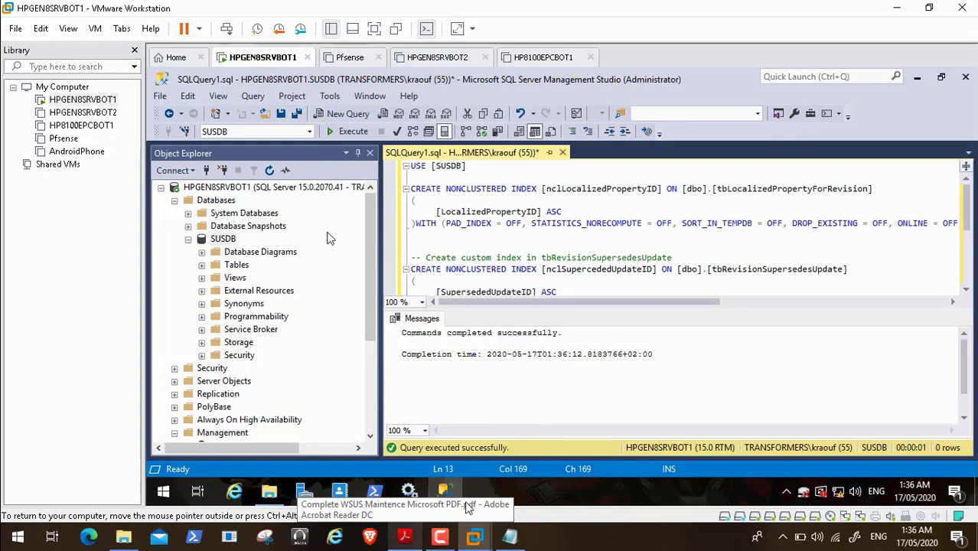
pyautogui.click(405, 535)
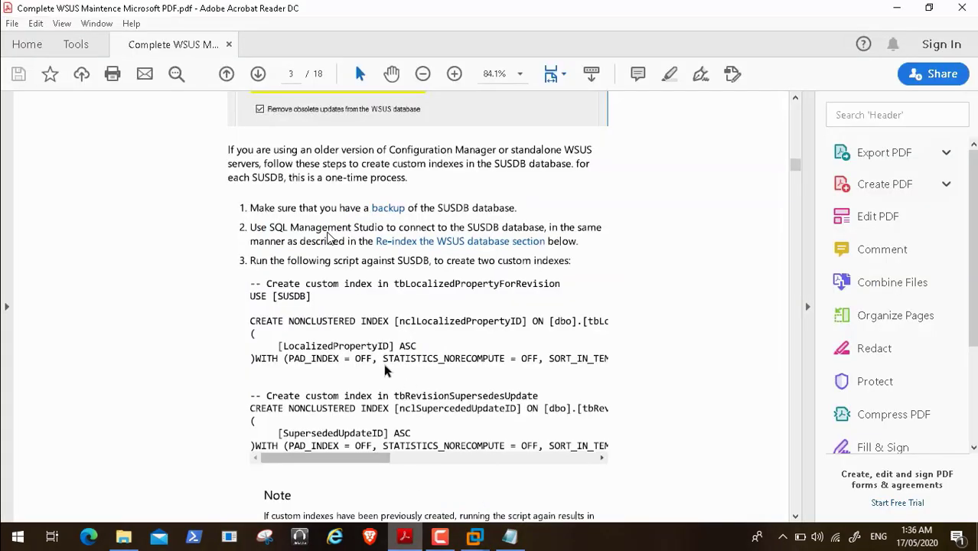
pyautogui.scroll(-5, 385, 370)
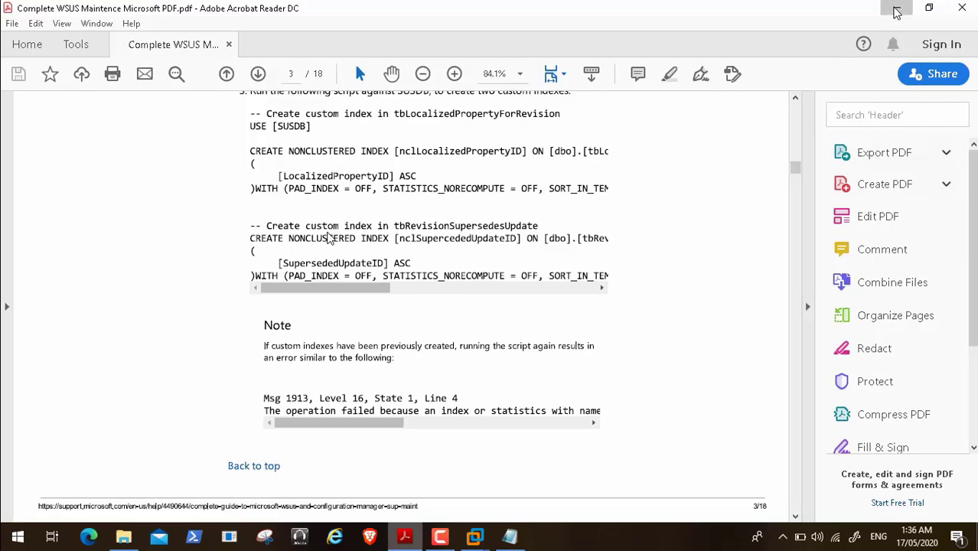
pyautogui.click(896, 11)
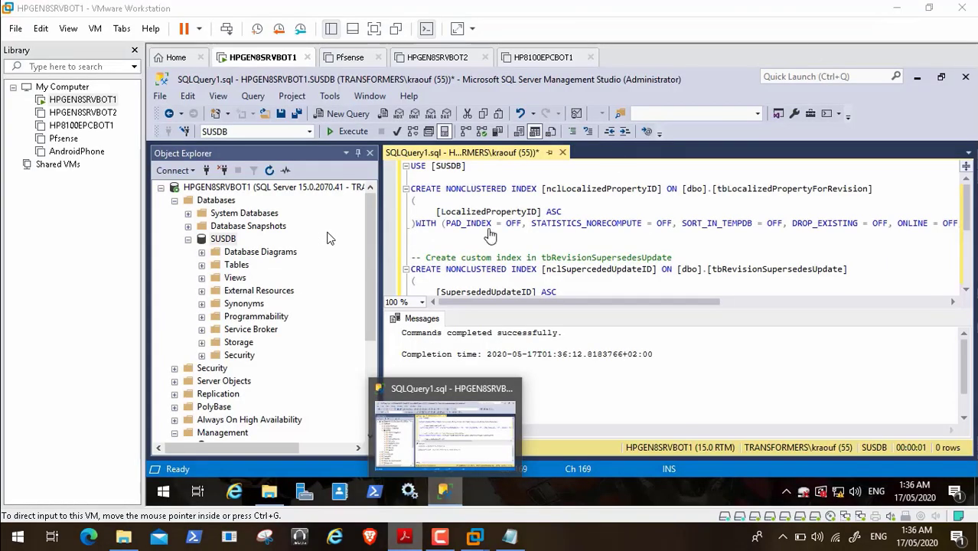
pyautogui.click(579, 384)
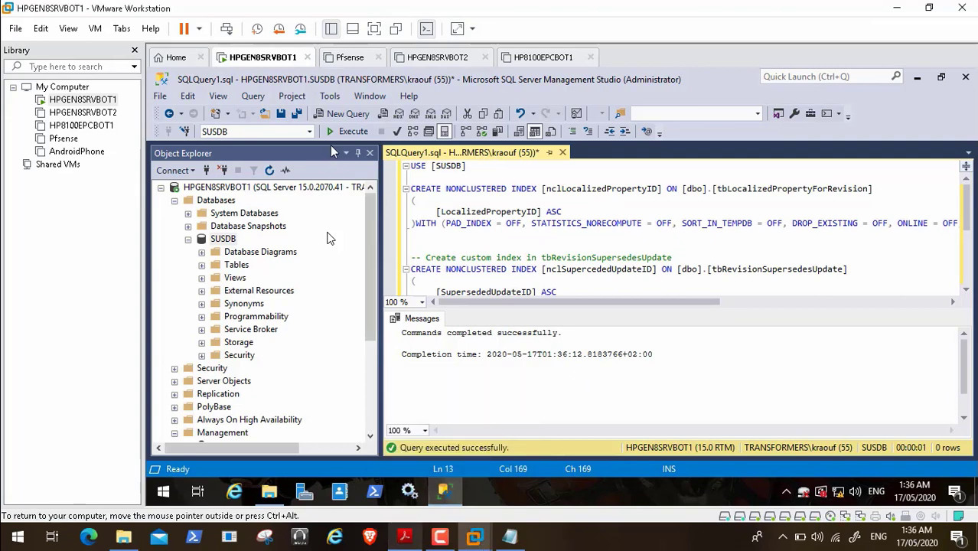
pyautogui.click(346, 131)
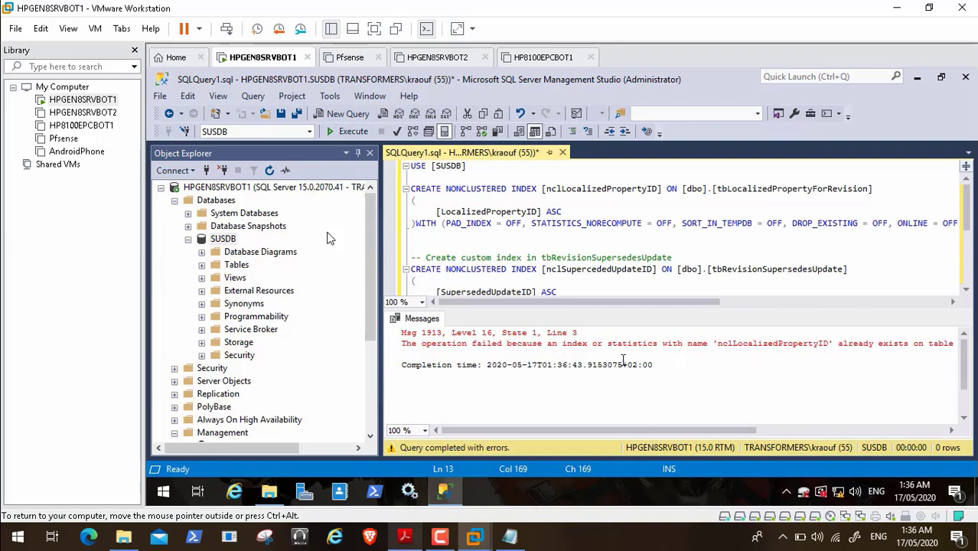
# Return to the PDF guide and read the Re-index the WSUS database section, including the Windows Internal Database instructions.
pyautogui.moveTo(405, 536)
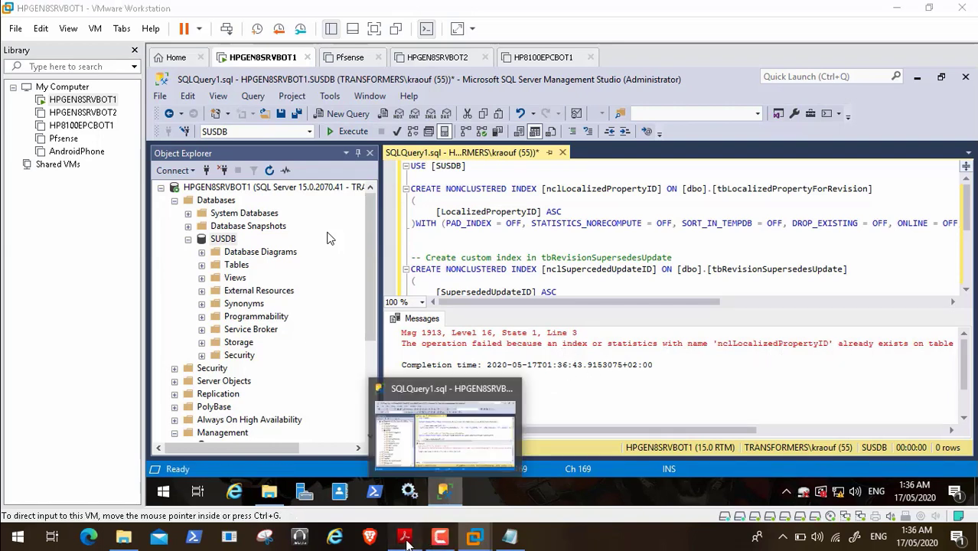
pyautogui.click(474, 397)
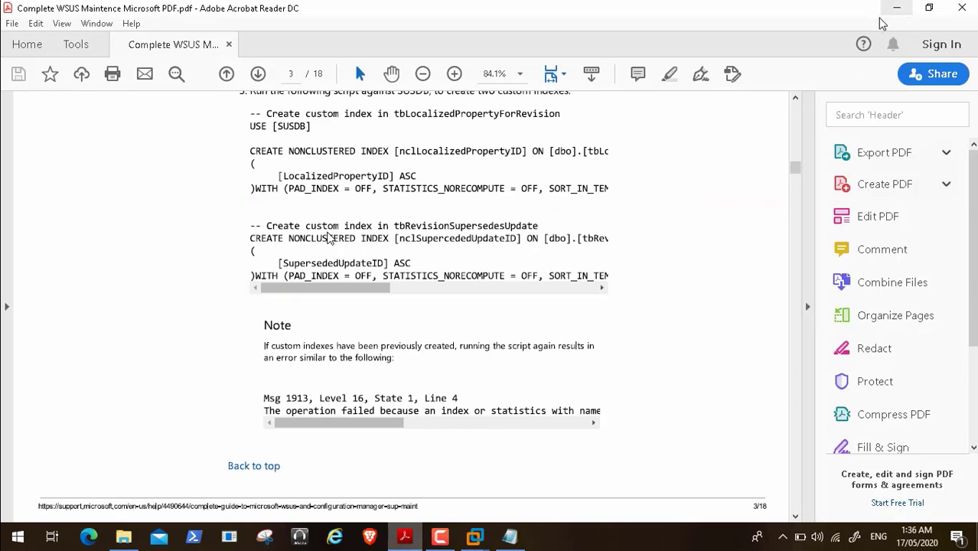
pyautogui.scroll(-6, 195, 222)
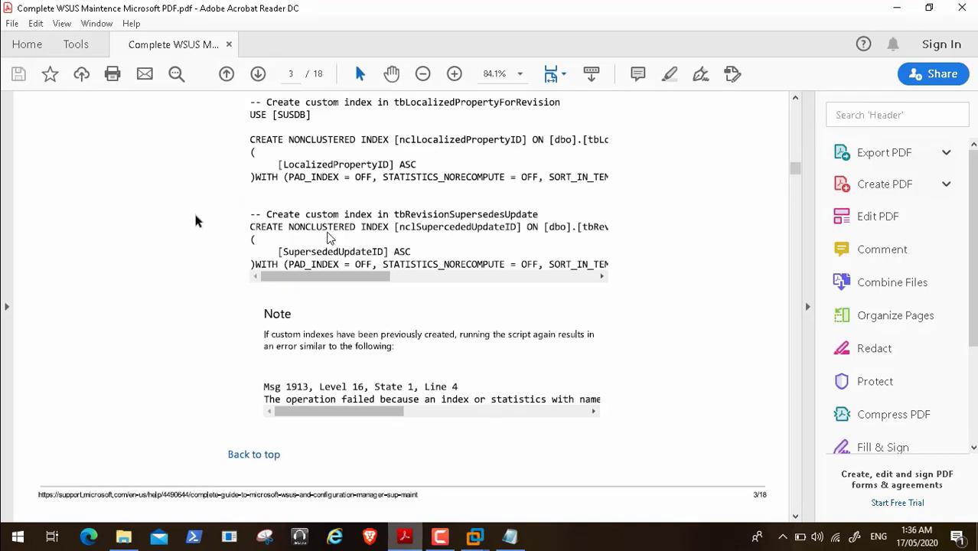
pyautogui.scroll(-1, 195, 221)
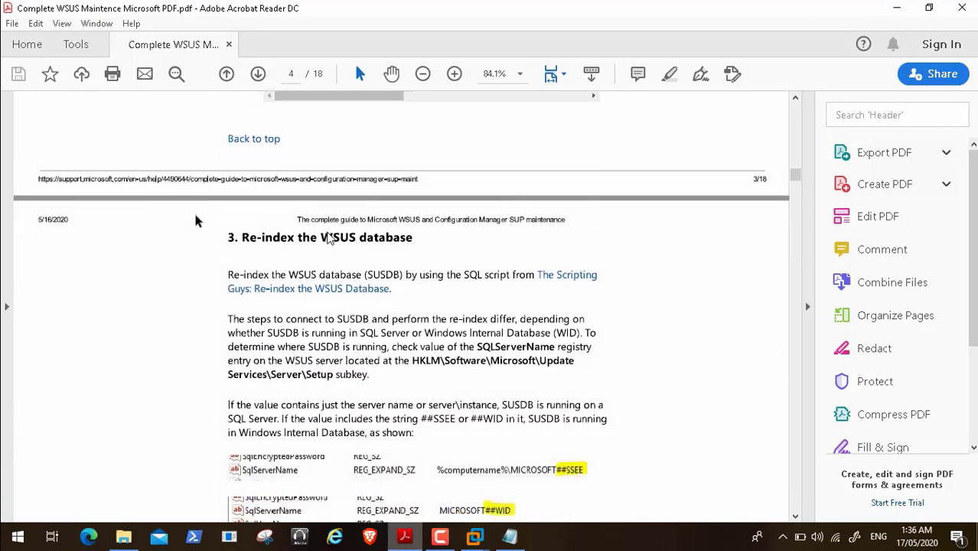
pyautogui.scroll(-2, 196, 221)
pyautogui.scroll(-1, 195, 221)
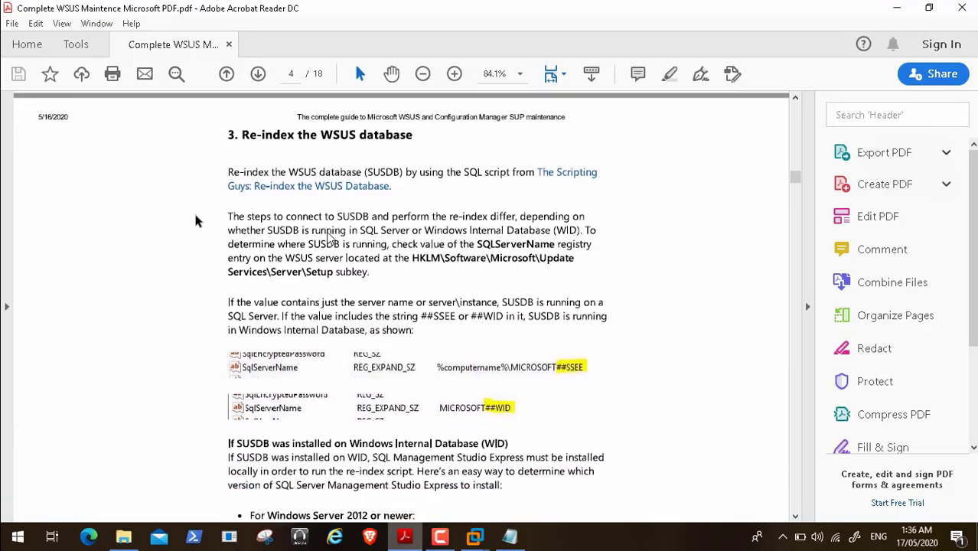
pyautogui.scroll(-10, 196, 215)
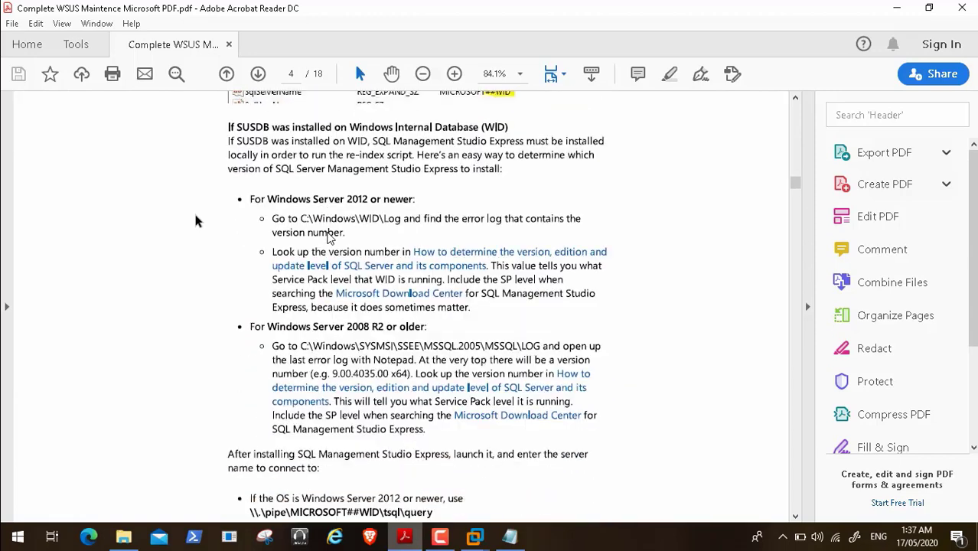
pyautogui.scroll(8, 196, 221)
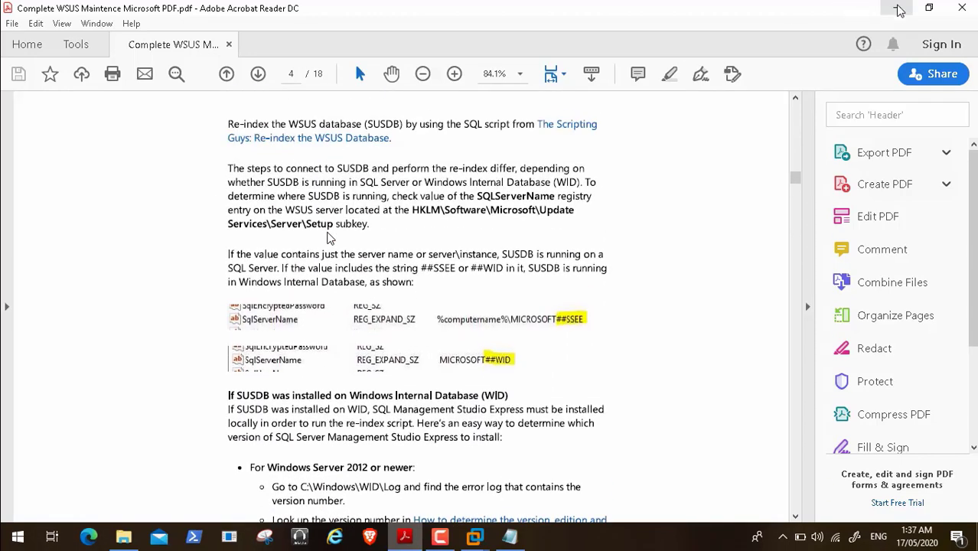
pyautogui.click(896, 8)
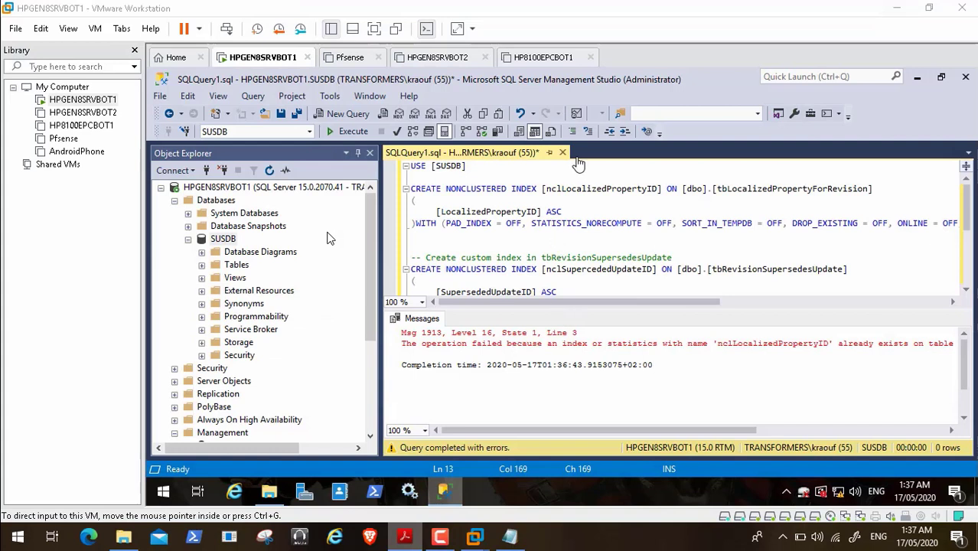
# Close the custom index query in SQL Server Management Studio and open a new query on the SUSDB database.
pyautogui.click(636, 389)
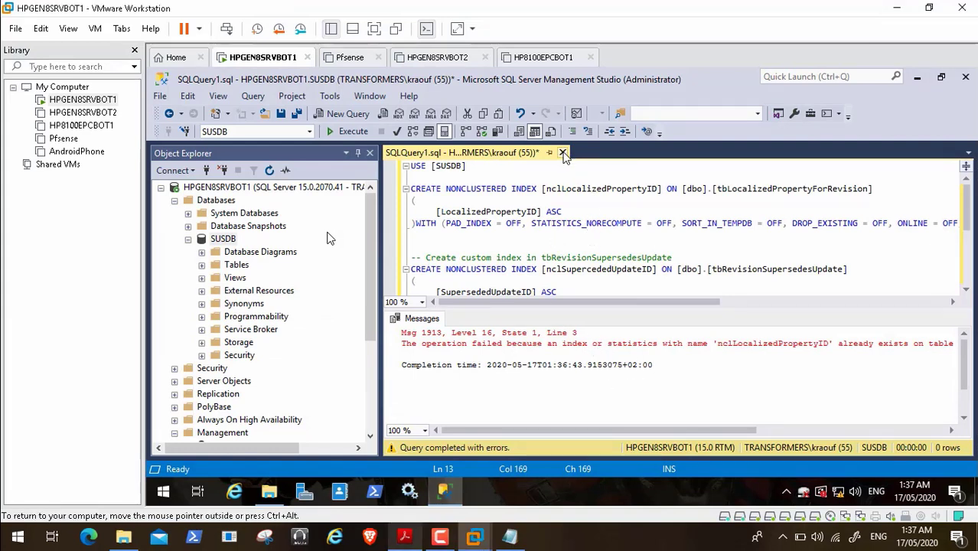
pyautogui.click(564, 153)
pyautogui.click(609, 364)
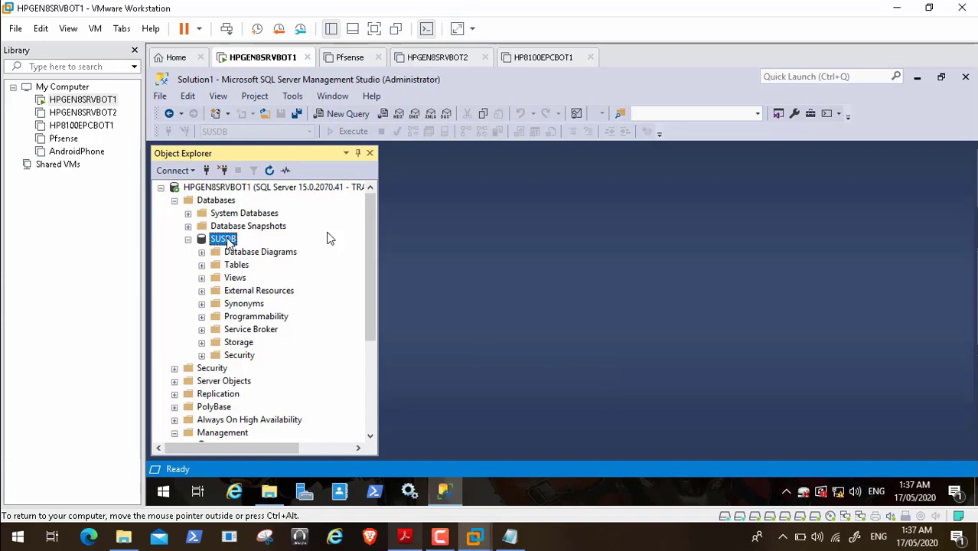
pyautogui.rightClick(227, 242)
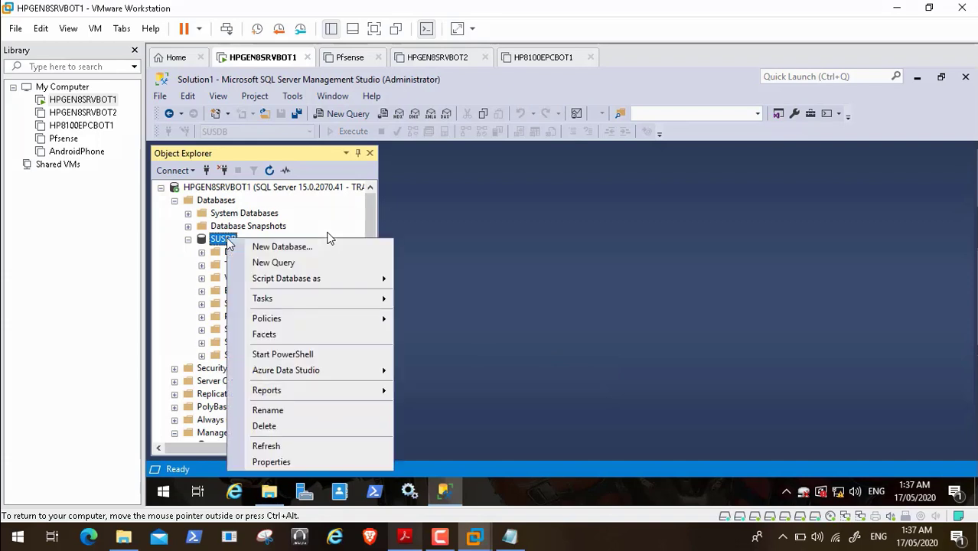
pyautogui.click(259, 265)
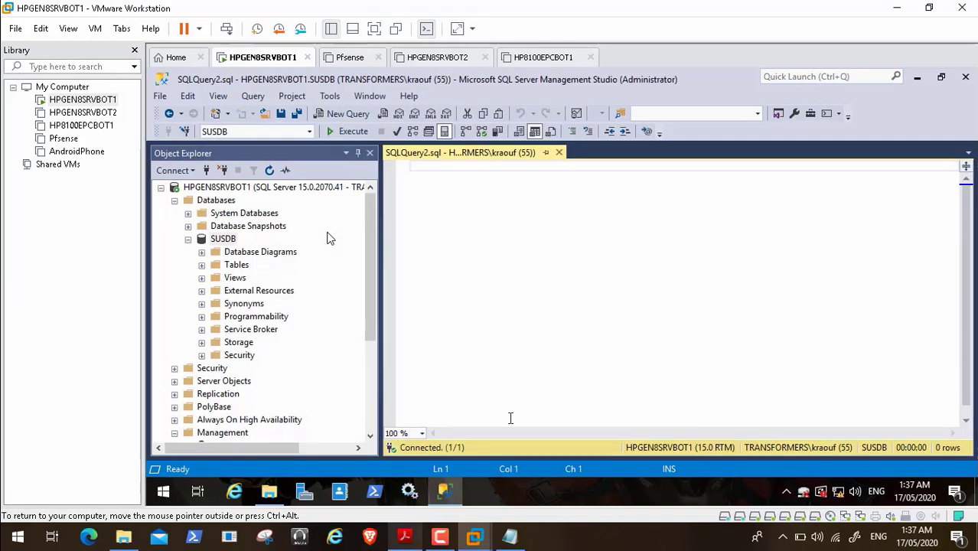
# Close Custom Index.txt in Notepad and open New Index.txt from the Wsus 3.0 reindex and maintence Job folder.
pyautogui.click(510, 540)
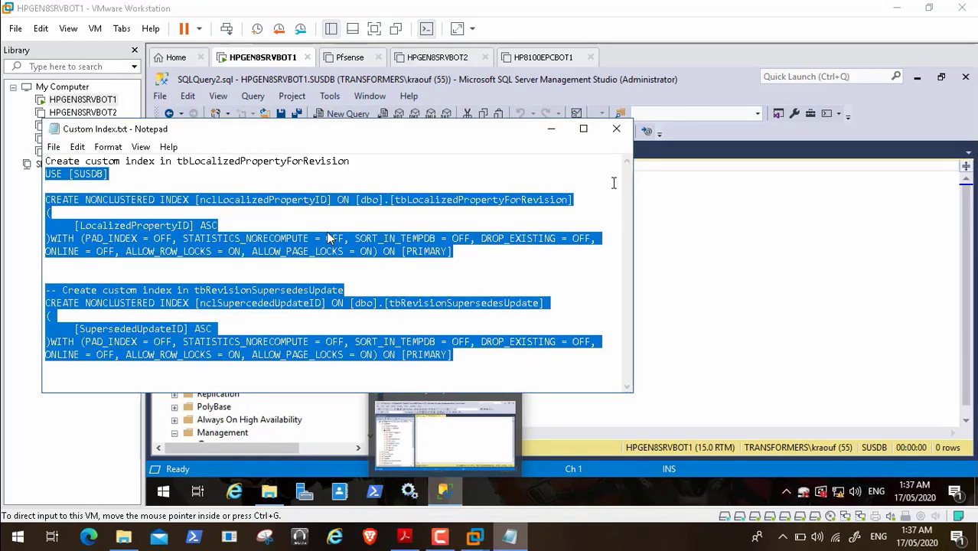
pyautogui.click(616, 129)
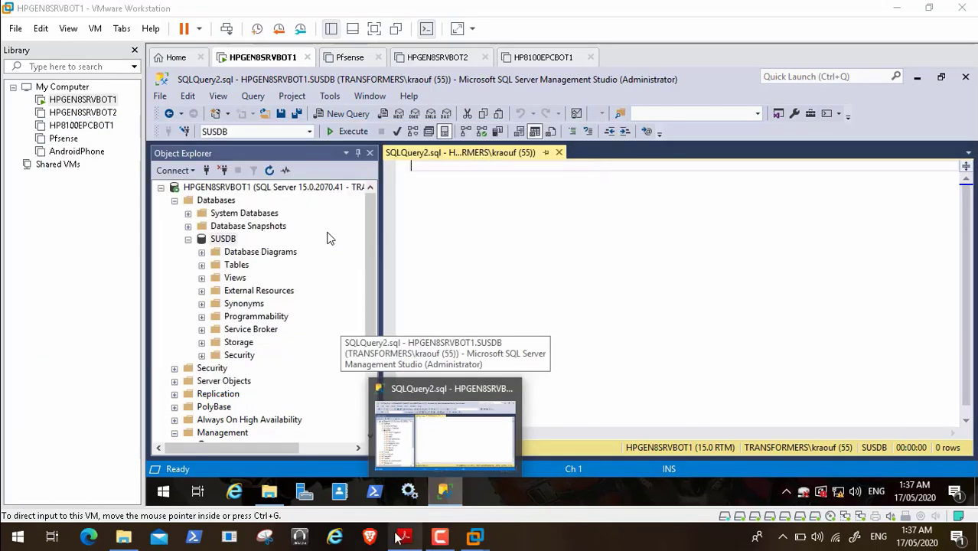
pyautogui.click(127, 539)
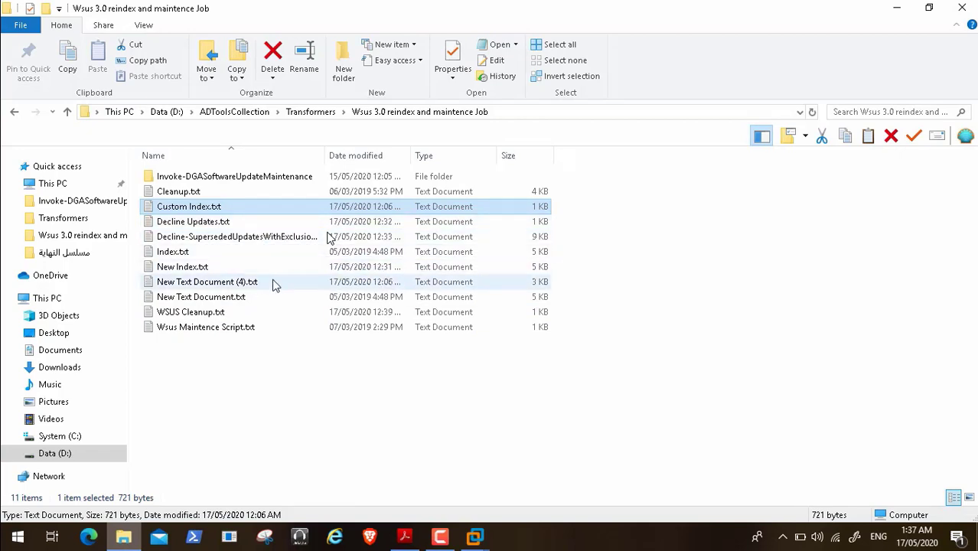
pyautogui.click(203, 267)
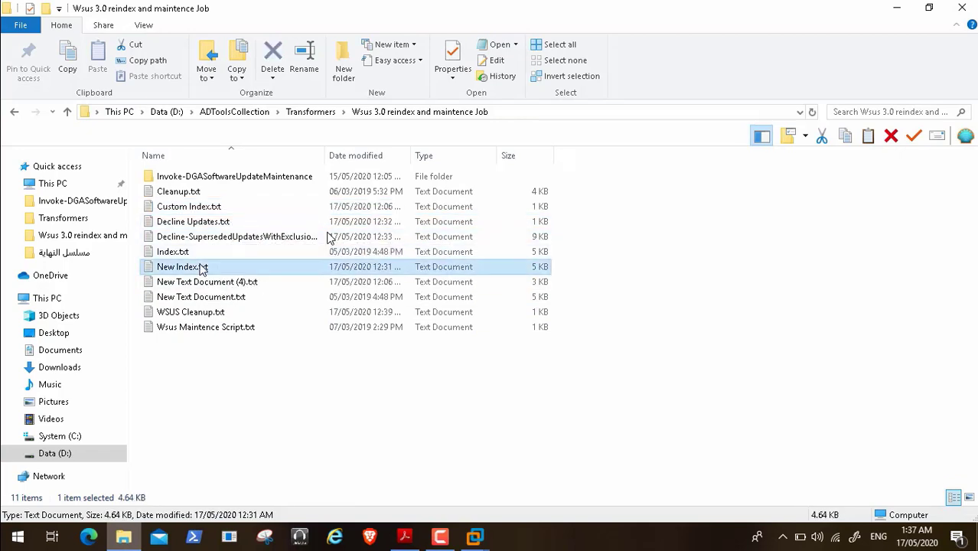
pyautogui.doubleClick(202, 267)
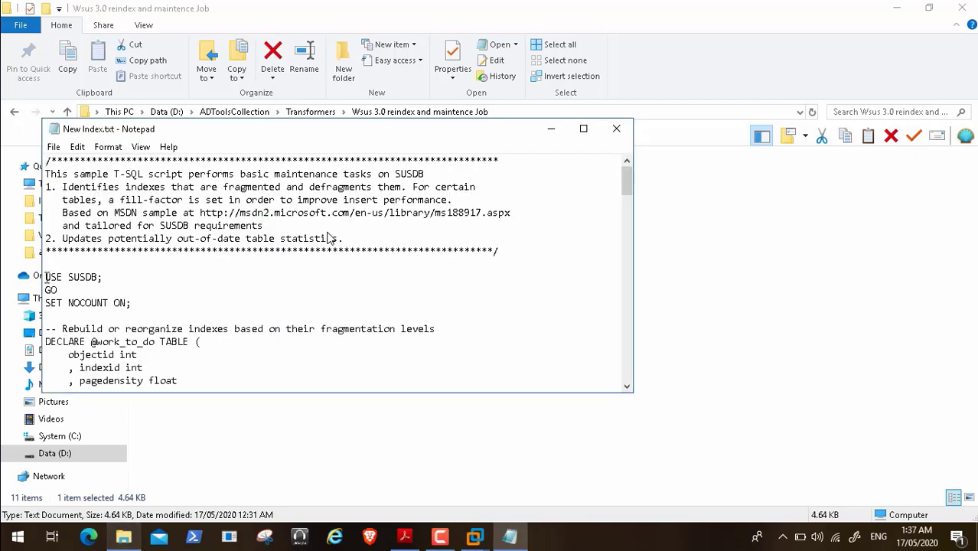
# Copy the New Index.txt script from USE SUSDB to its end, and paste it into the new SUSDB query on HPGEN8SRVBOT1.
pyautogui.moveTo(46, 277); pyautogui.dragTo(563, 505)
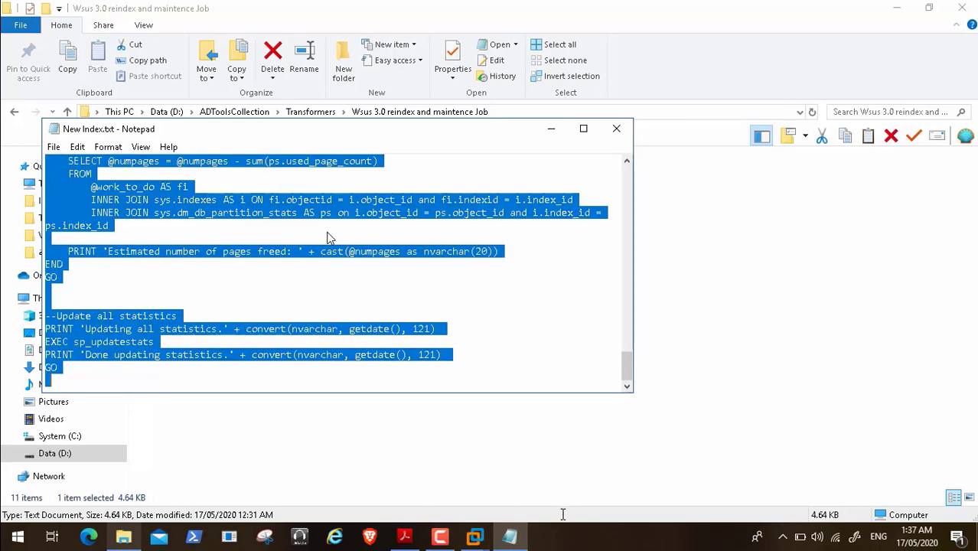
pyautogui.rightClick(197, 200)
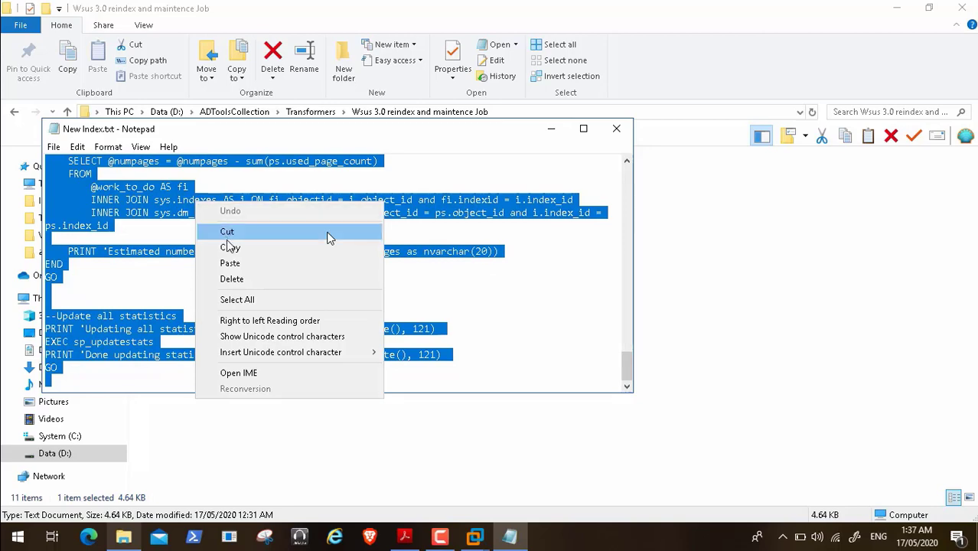
pyautogui.click(325, 246)
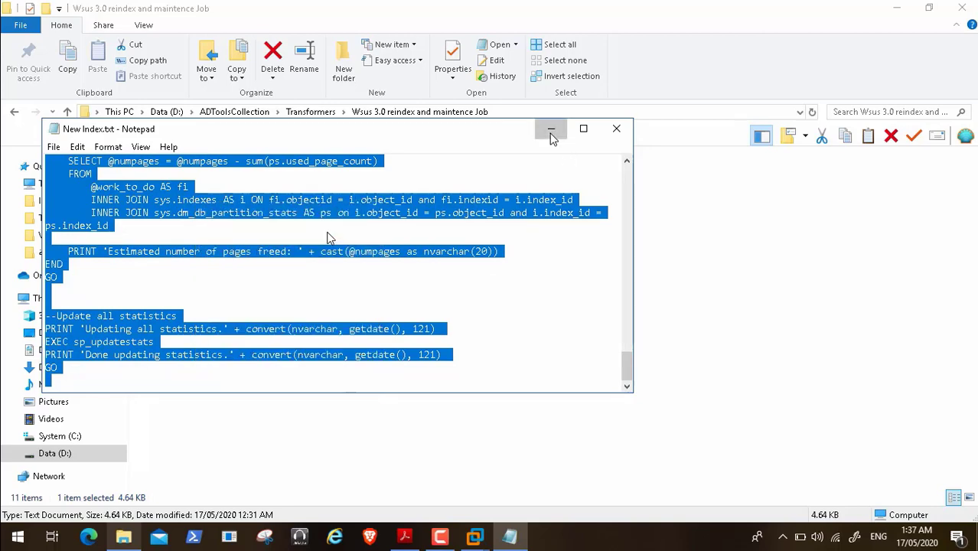
pyautogui.click(551, 129)
pyautogui.click(474, 540)
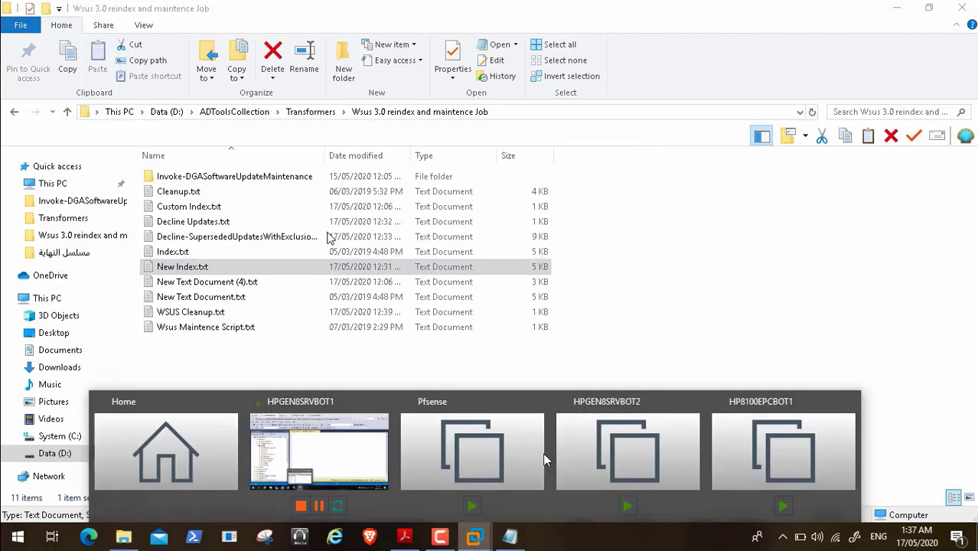
pyautogui.click(387, 459)
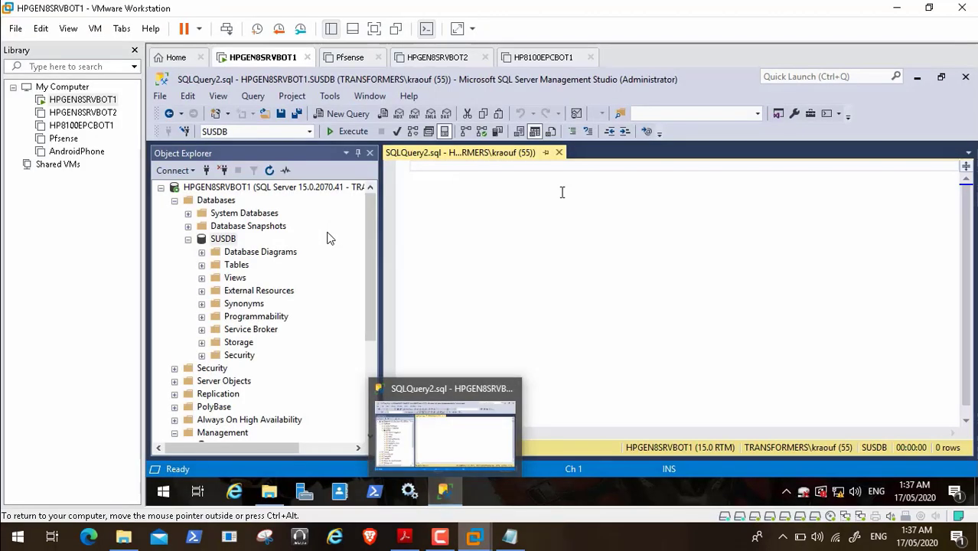
pyautogui.rightClick(423, 166)
pyautogui.click(456, 196)
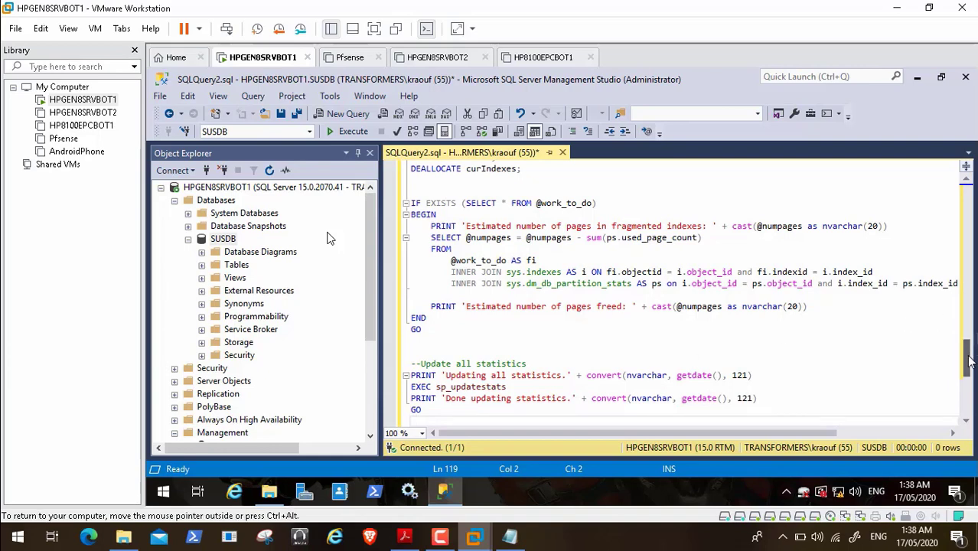
pyautogui.moveTo(969, 354)
pyautogui.mouseDown()
pyautogui.moveTo(968, 184)
pyautogui.moveTo(970, 421)
pyautogui.moveTo(967, 360)
pyautogui.moveTo(966, 369)
pyautogui.mouseUp()
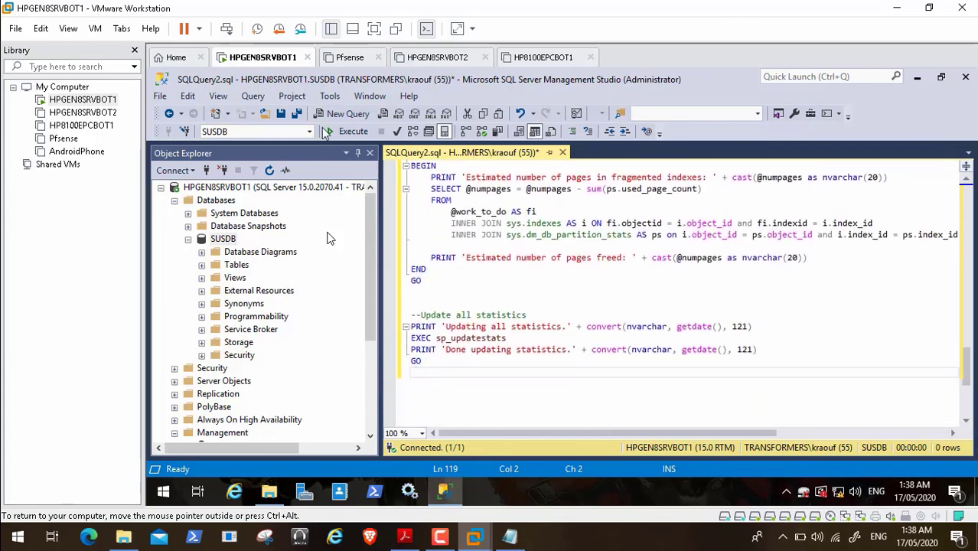
# Run the pasted re-index script on SUSDB, review its output messages, and close the query without saving it.
pyautogui.click(340, 132)
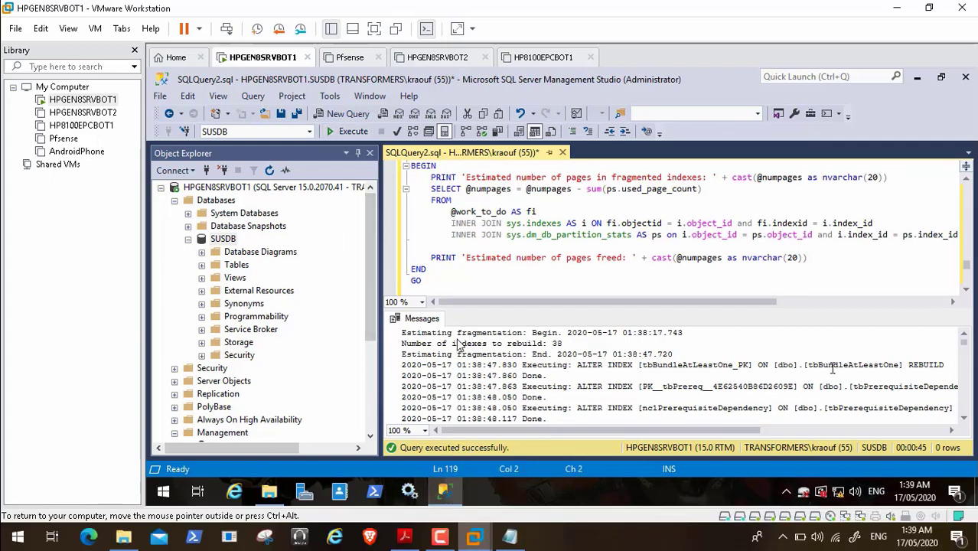
pyautogui.moveTo(966, 346)
pyautogui.mouseDown()
pyautogui.moveTo(970, 422)
pyautogui.moveTo(967, 337)
pyautogui.mouseUp()
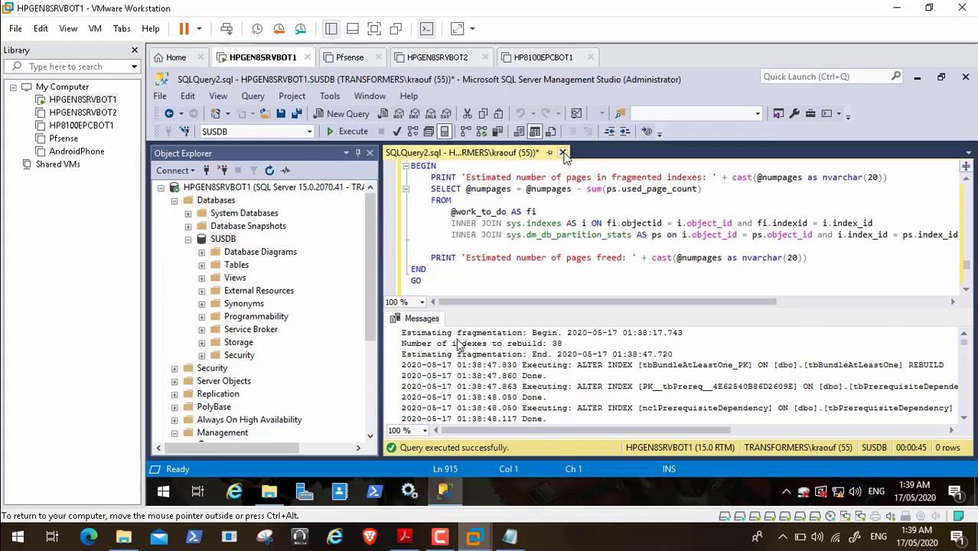
pyautogui.click(562, 152)
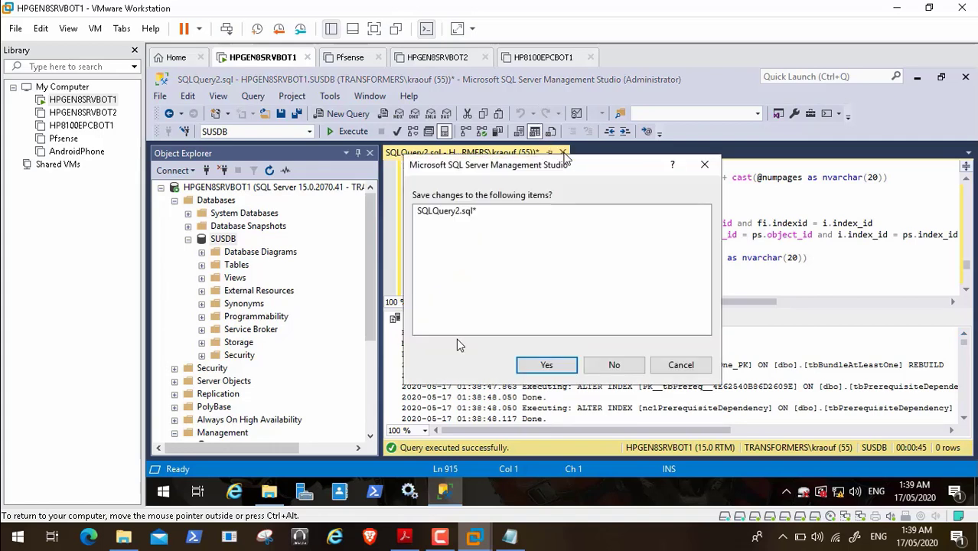
pyautogui.click(614, 364)
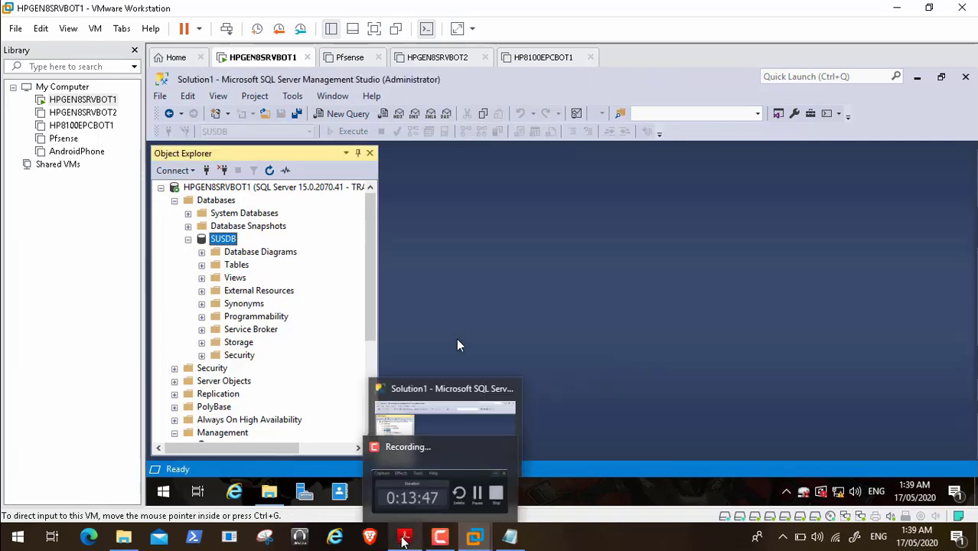
# Return to the PDF guide and read from the re-index instructions through Running the script to section 4, Decline superseded updates.
pyautogui.click(404, 537)
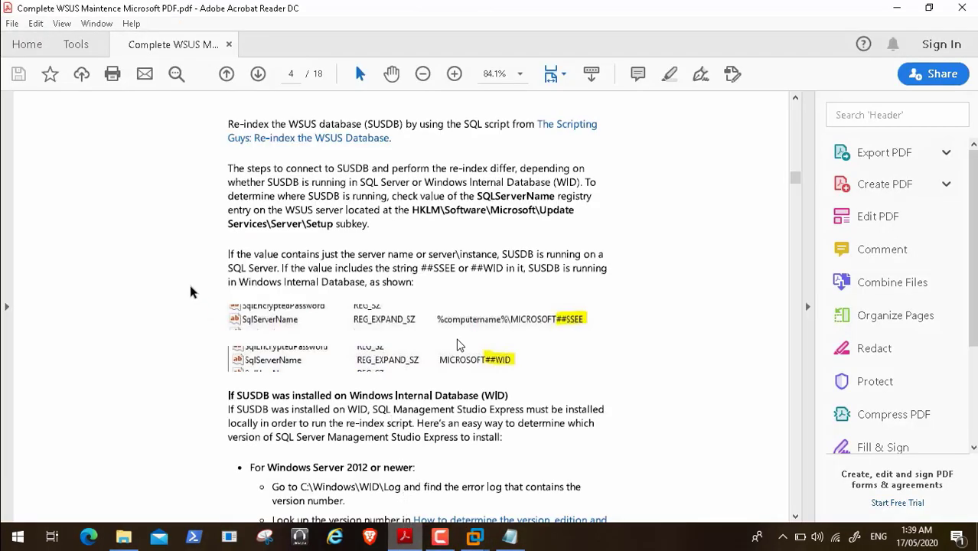
pyautogui.scroll(-15, 192, 291)
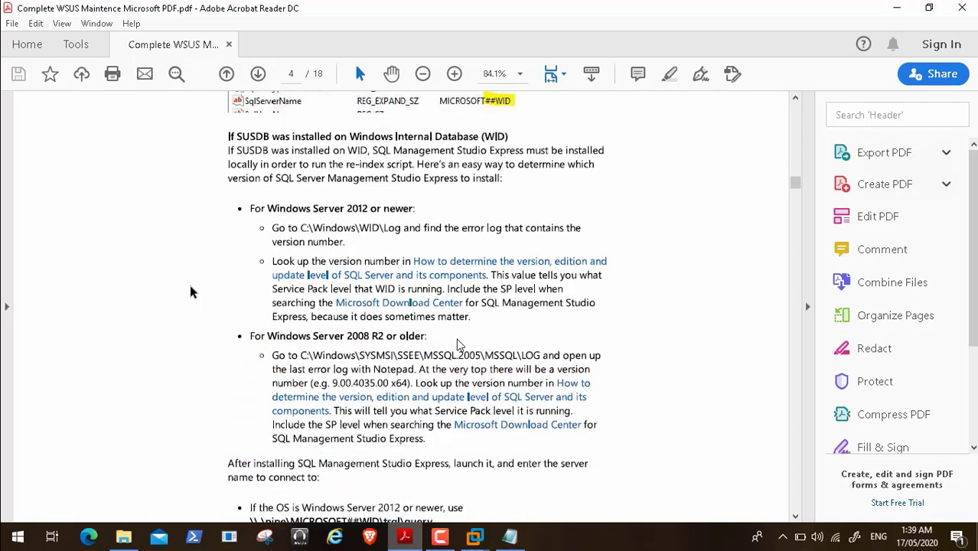
pyautogui.scroll(-1, 192, 291)
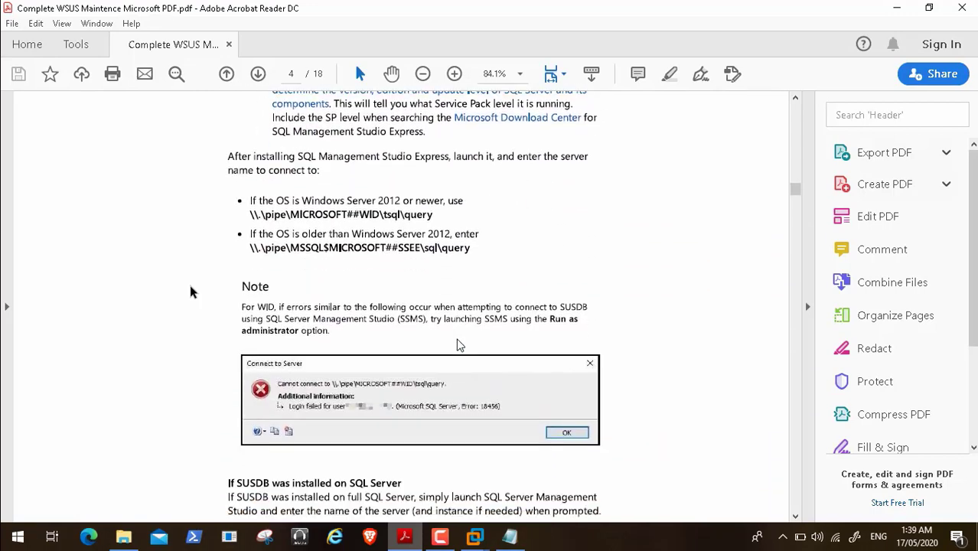
pyautogui.scroll(-10, 192, 292)
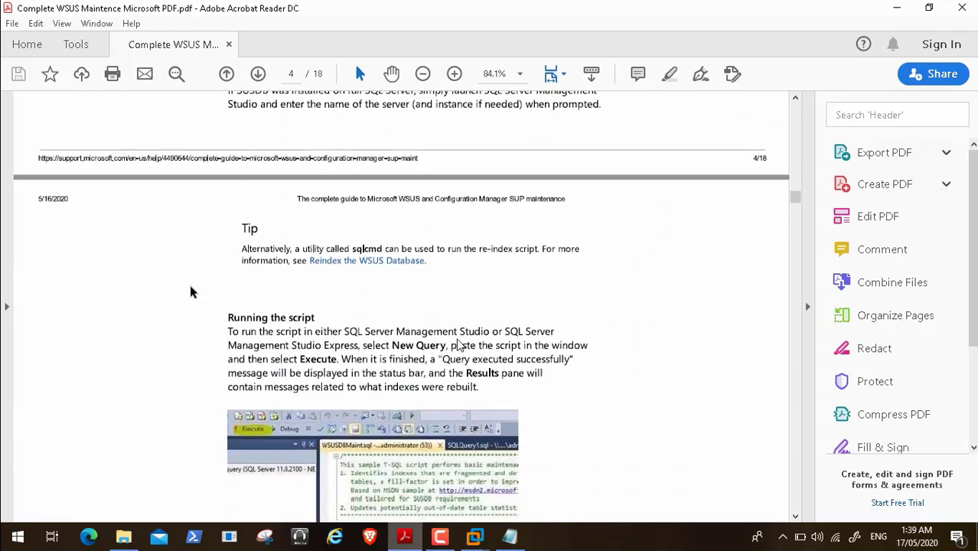
pyautogui.scroll(-4, 192, 292)
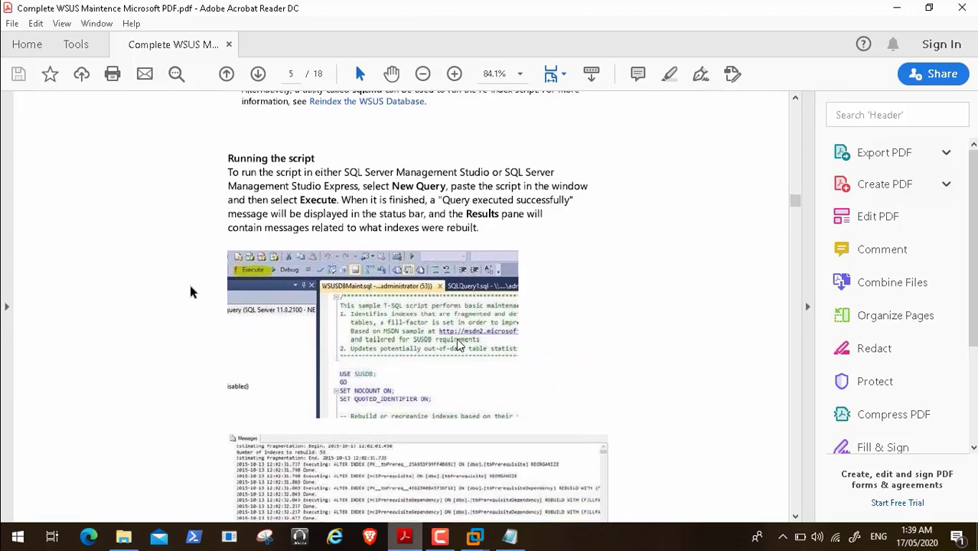
pyautogui.scroll(-10, 192, 292)
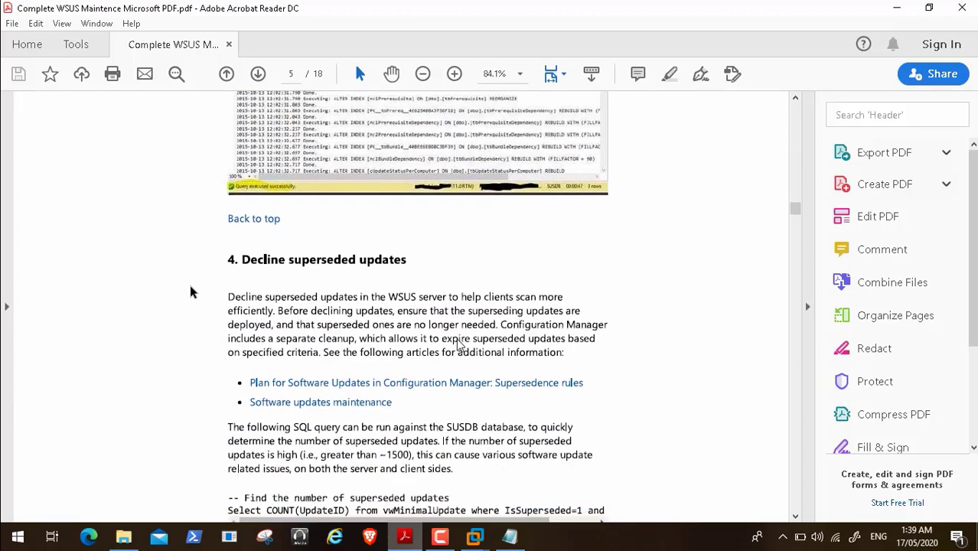
pyautogui.scroll(-2, 192, 291)
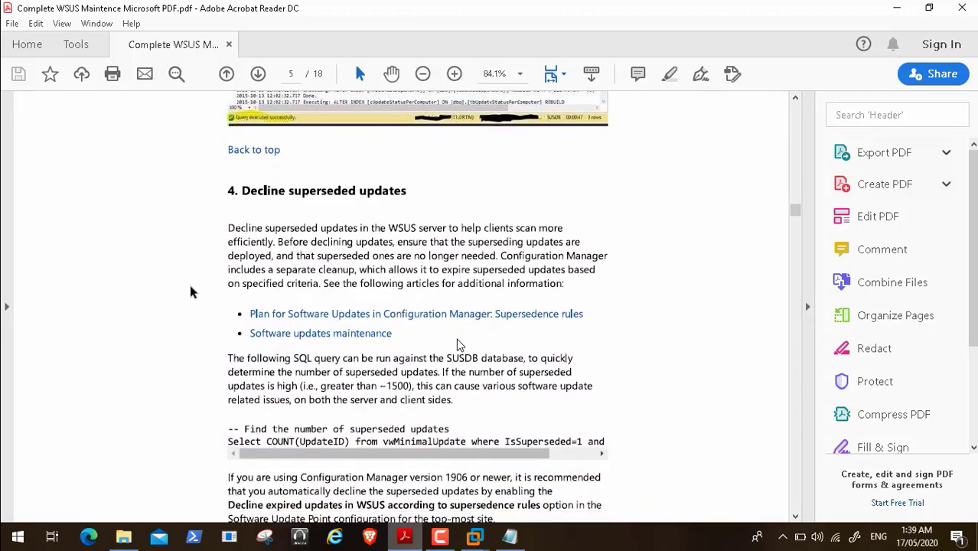
pyautogui.scroll(-1, 192, 291)
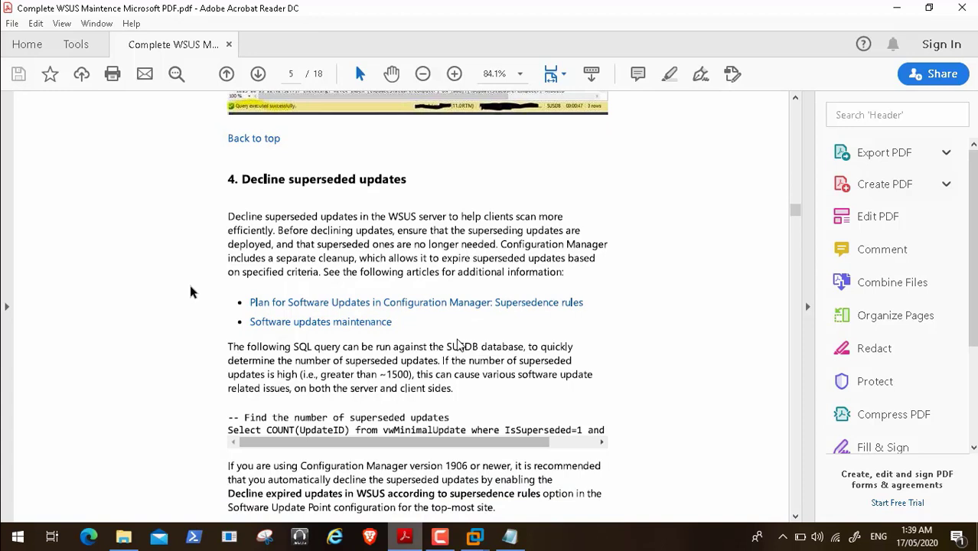
pyautogui.scroll(-2, 192, 292)
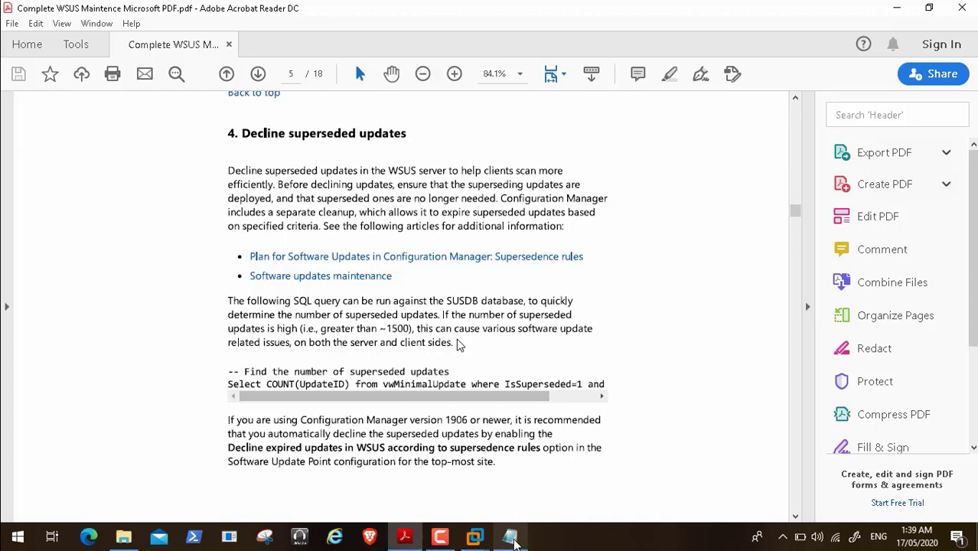
# Close New Index.txt in Notepad and open Decline Updates.txt from the Wsus 3.0 reindex and maintence Job folder.
pyautogui.click(509, 535)
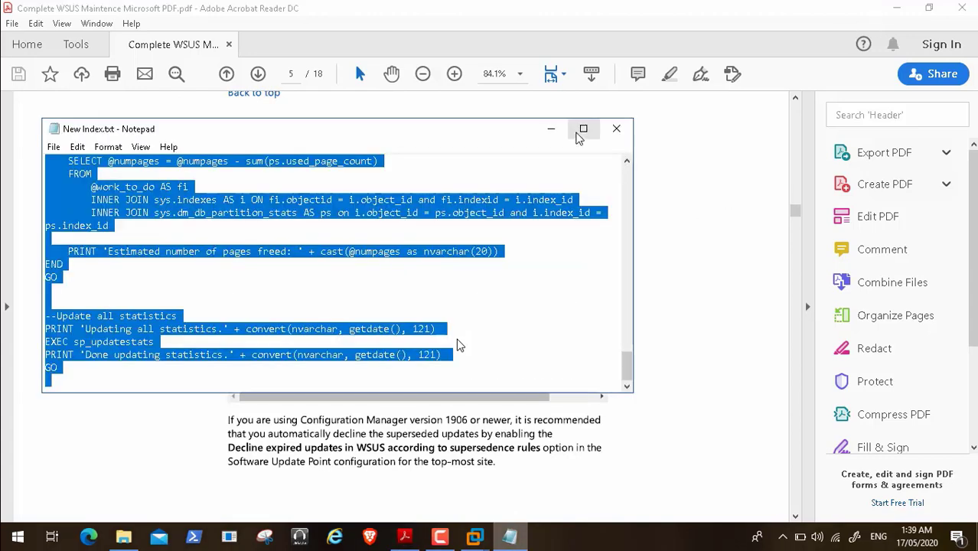
pyautogui.click(615, 130)
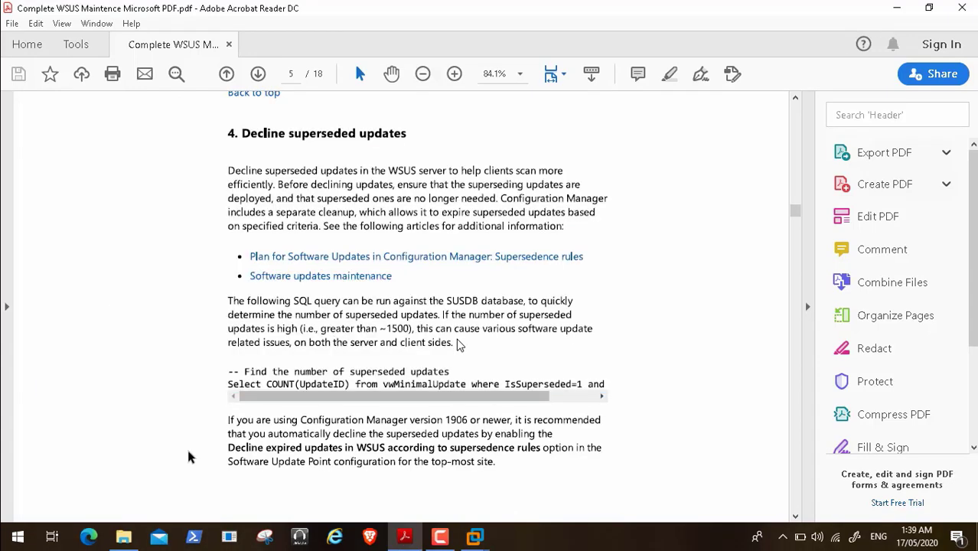
pyautogui.click(123, 535)
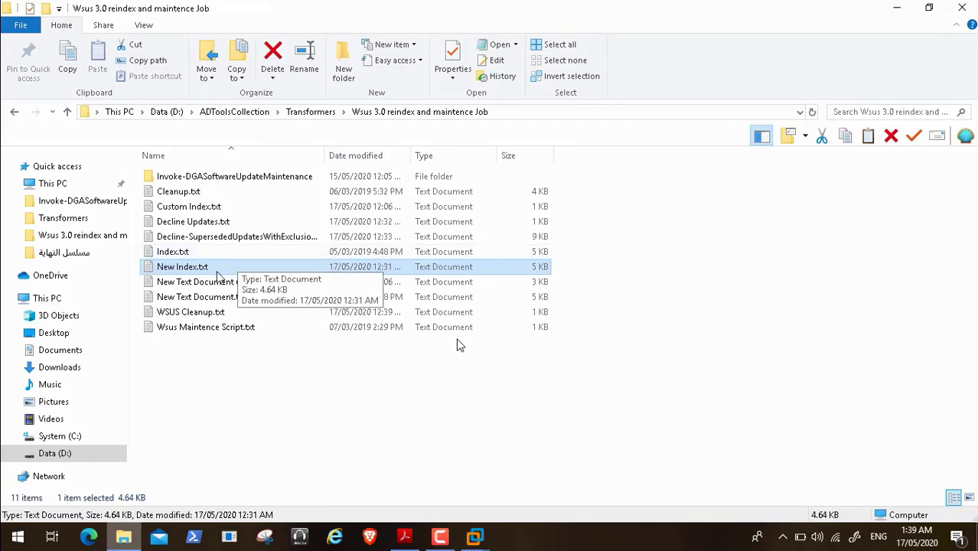
pyautogui.click(215, 224)
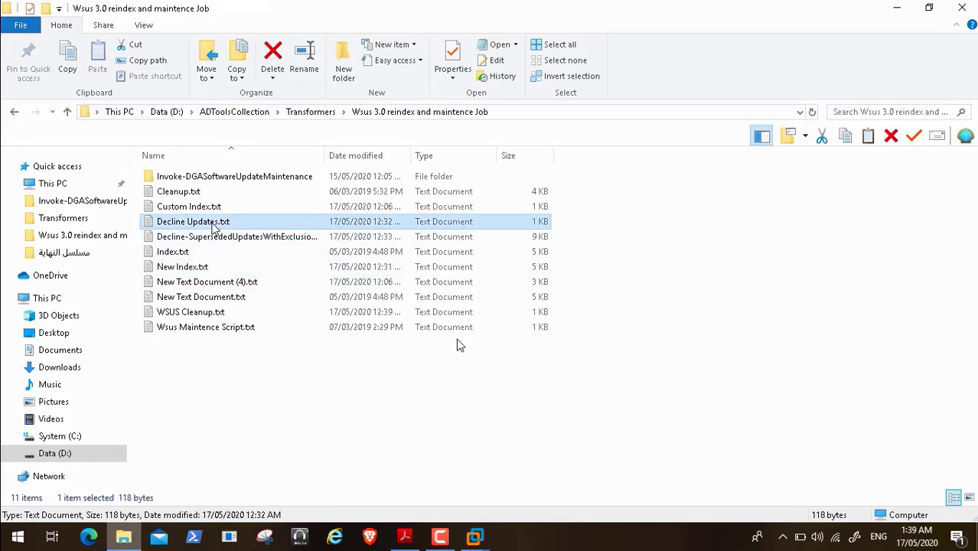
pyautogui.press('Return')
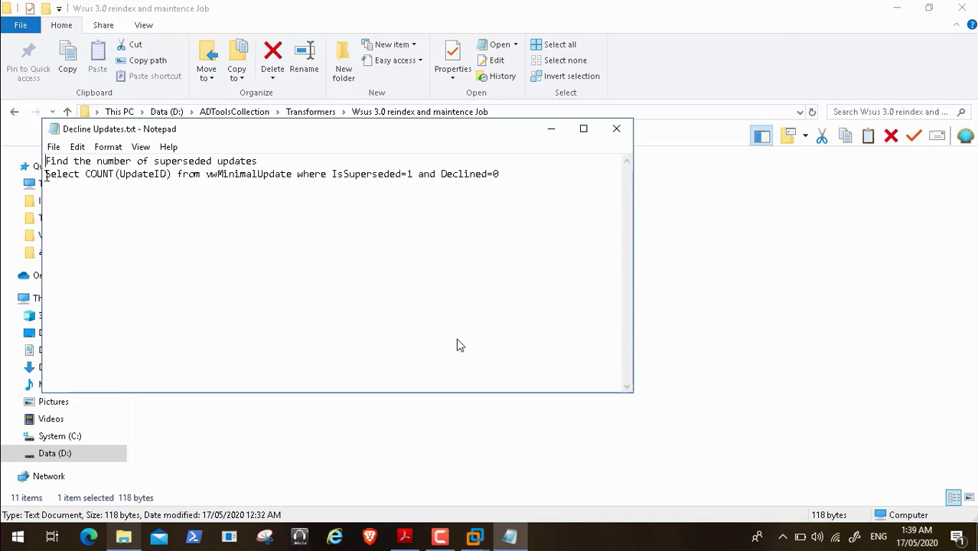
# Copy the Select COUNT(UpdateID) query line from Decline Updates.txt and minimize the Notepad window.
pyautogui.moveTo(45, 174); pyautogui.dragTo(522, 174)
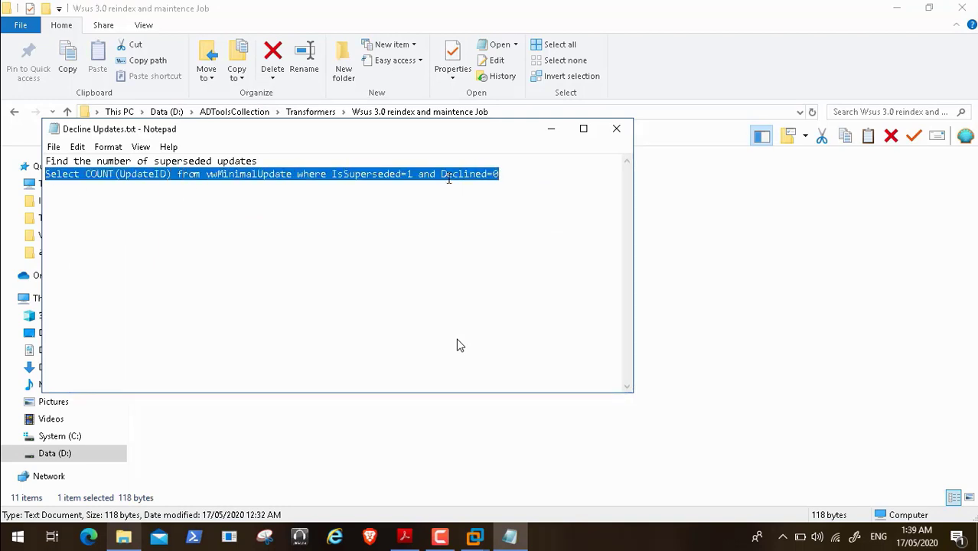
pyautogui.rightClick(448, 178)
pyautogui.click(482, 223)
pyautogui.click(551, 129)
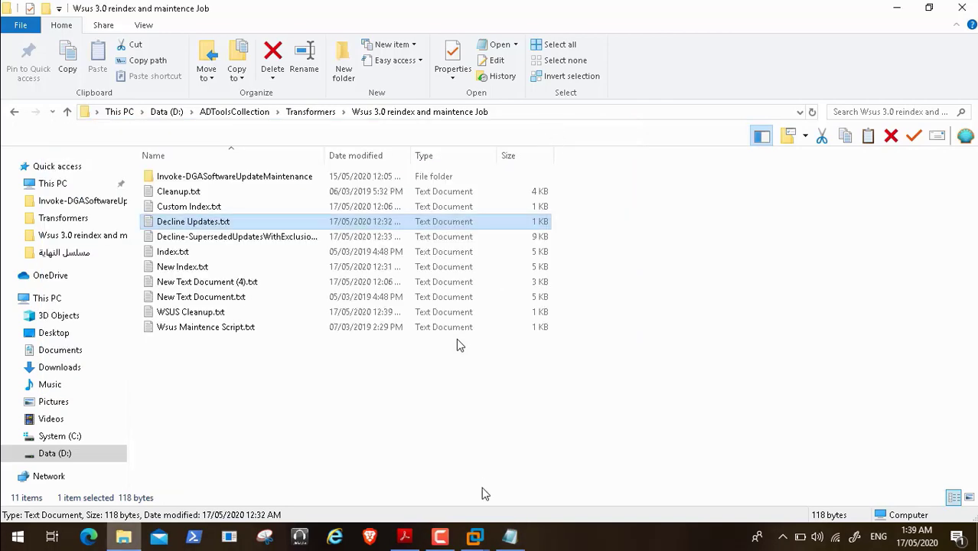
# On HPGEN8SRVBOT1, open a new query on SUSDB, paste the copied superseded updates count query and execute it.
pyautogui.click(468, 534)
pyautogui.click(310, 456)
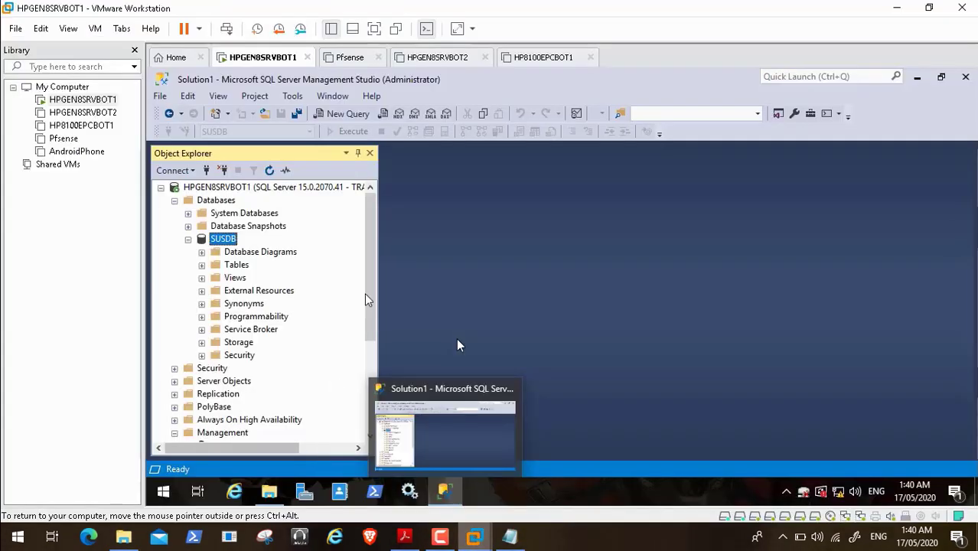
pyautogui.rightClick(222, 241)
pyautogui.click(252, 263)
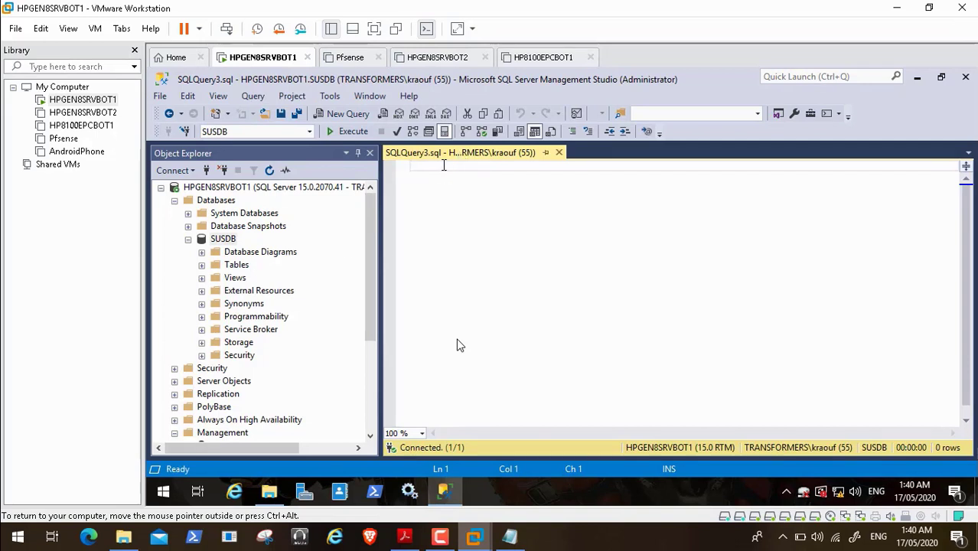
pyautogui.rightClick(443, 165)
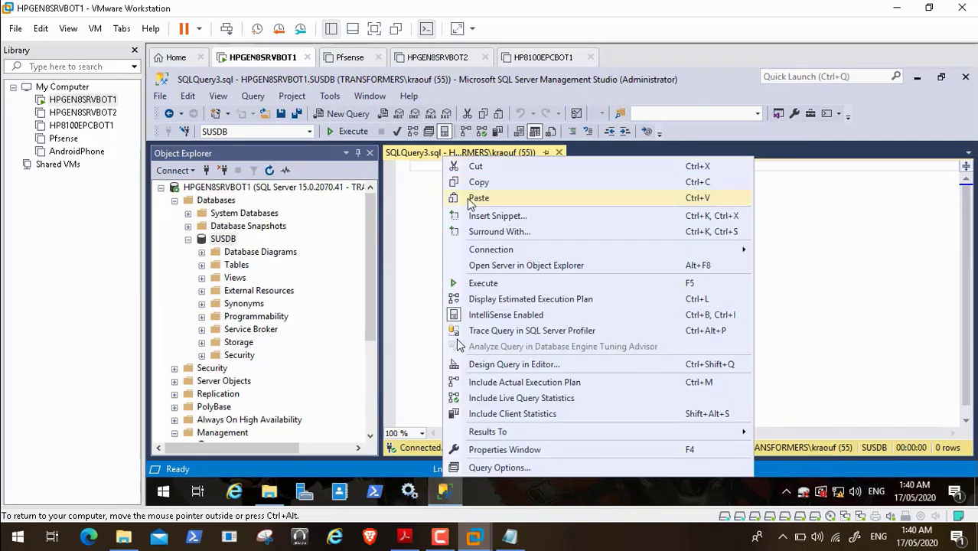
pyautogui.click(468, 199)
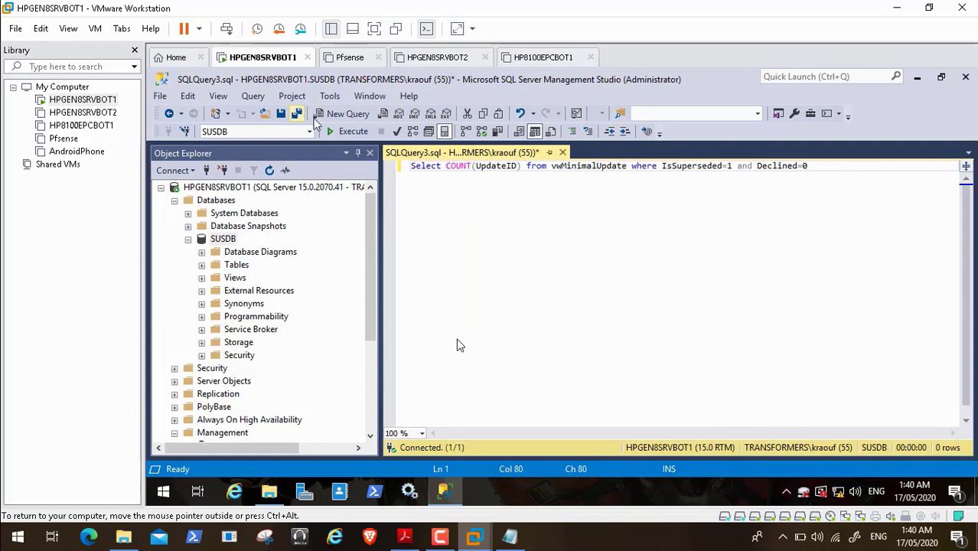
pyautogui.click(341, 133)
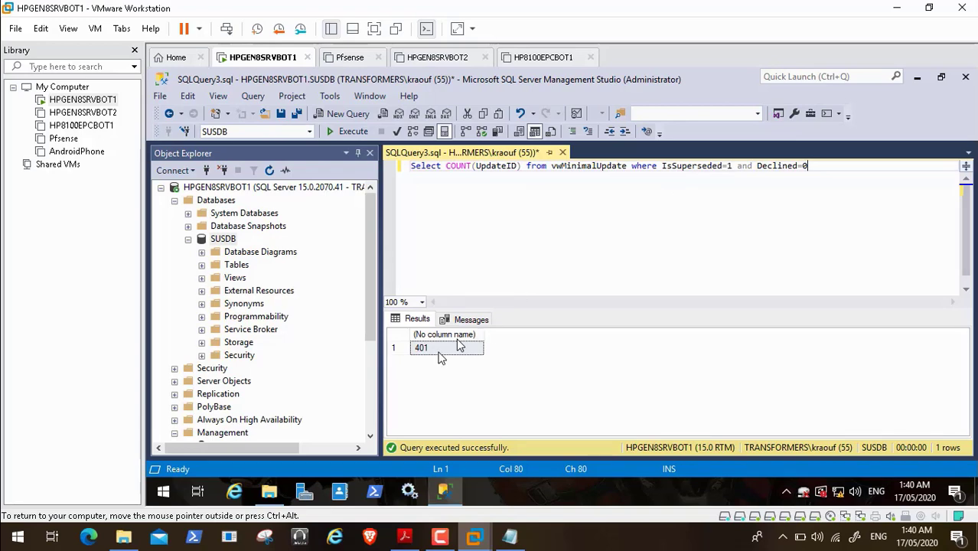
# Return to the PDF guide and read how to decline superseded updates with the Decline-SupersededUpdatesWithExclusionPeriod.ps1 script, including the SkipDecline and ExclusionPeriod 60 examples.
pyautogui.click(444, 426)
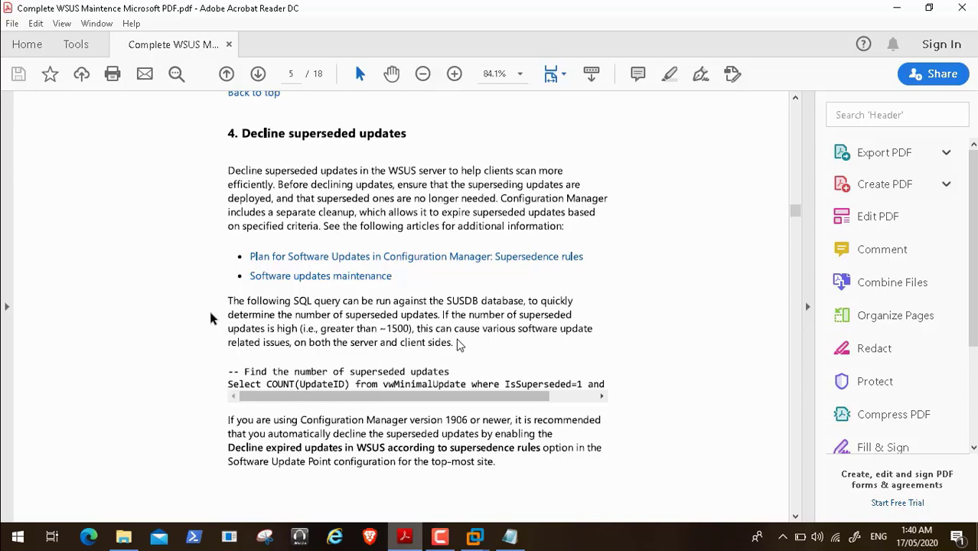
pyautogui.scroll(-1, 176, 280)
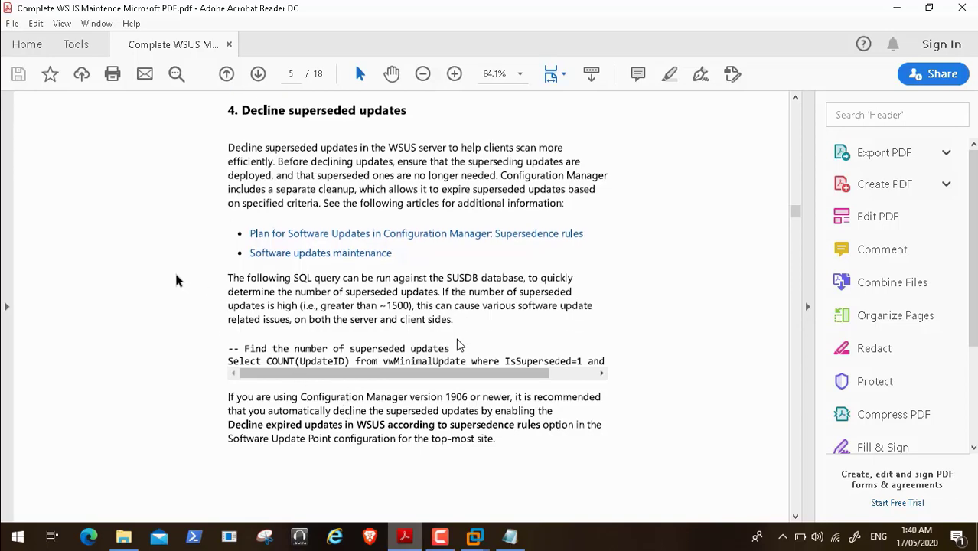
pyautogui.scroll(-10, 176, 280)
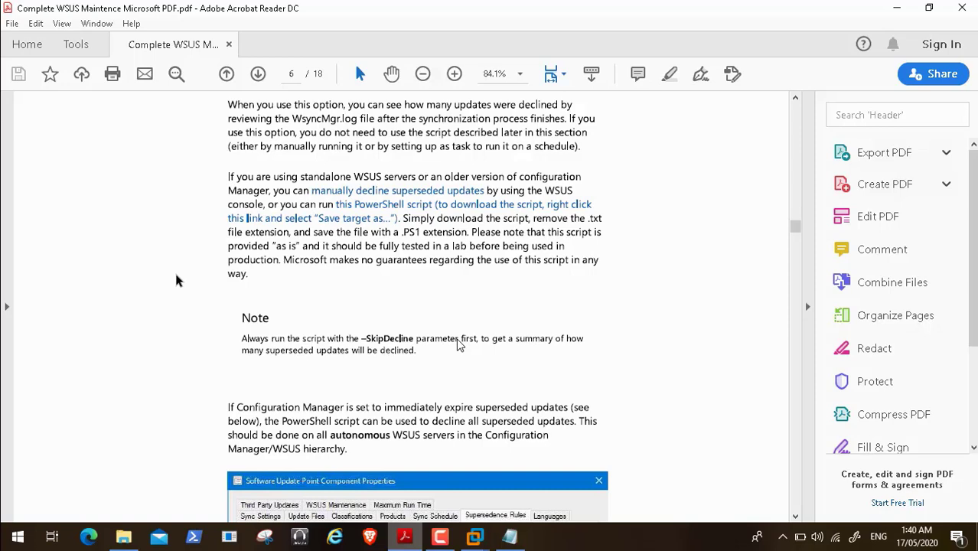
pyautogui.scroll(-10, 457, 344)
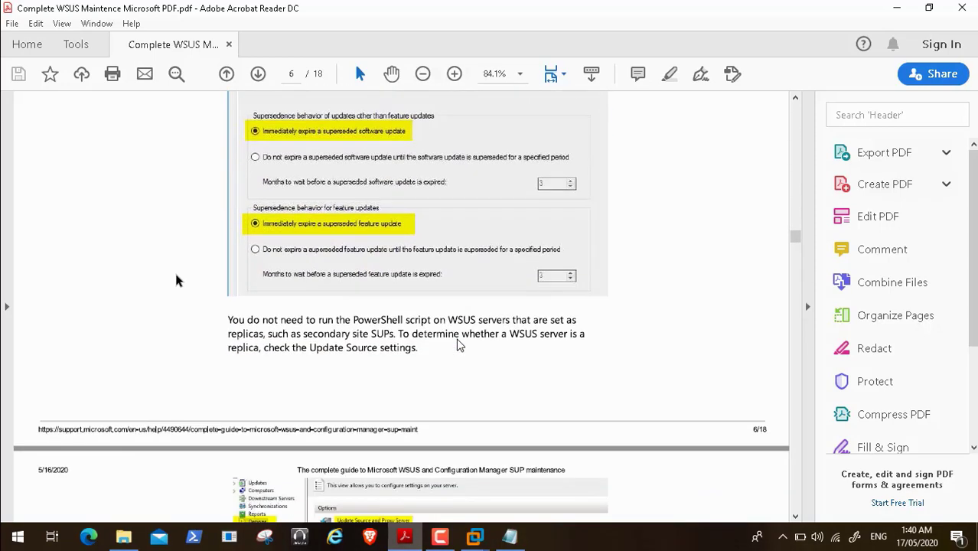
pyautogui.scroll(-8, 457, 345)
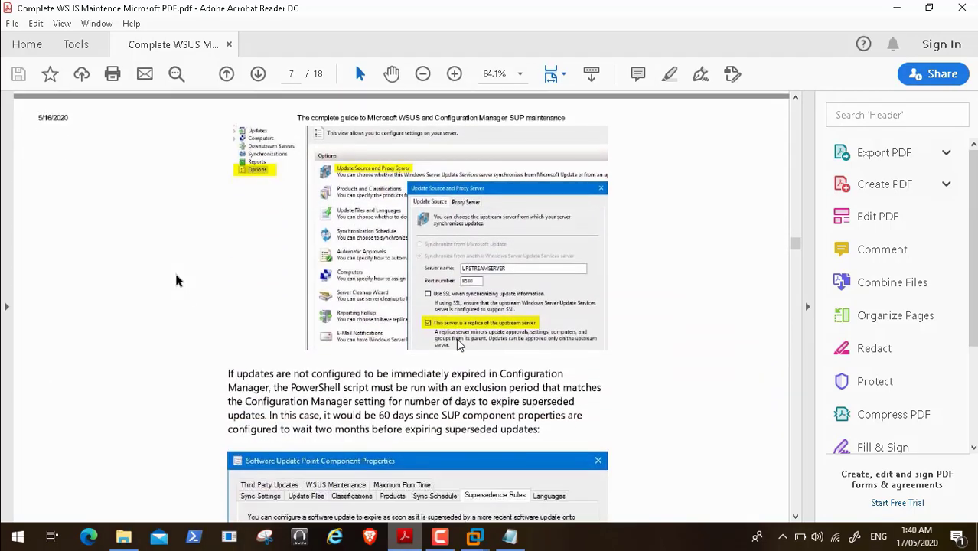
pyautogui.scroll(-8, 458, 345)
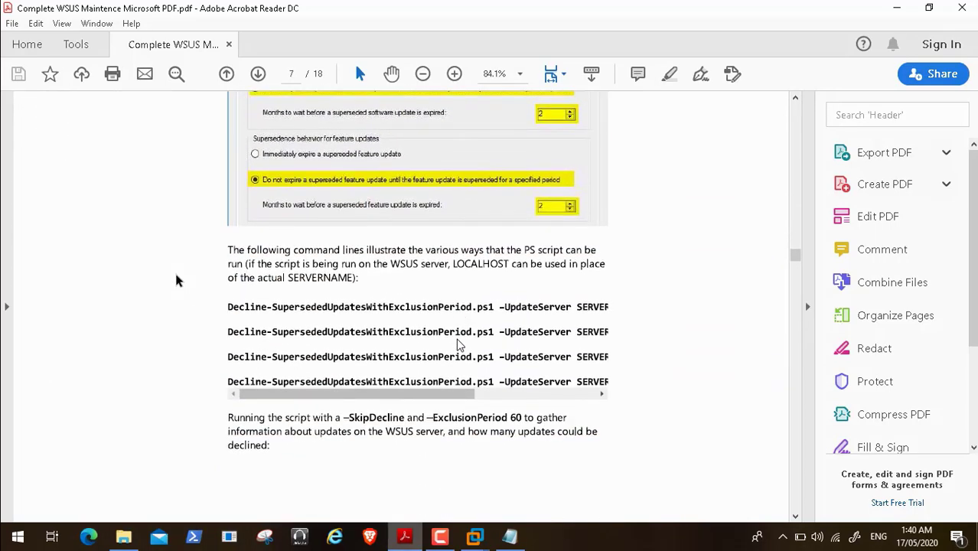
pyautogui.scroll(-6, 457, 344)
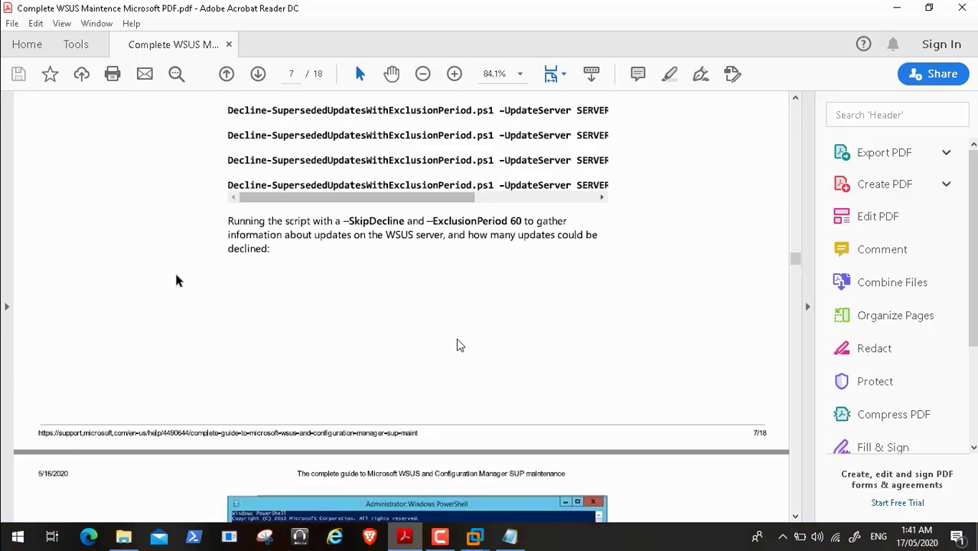
pyautogui.scroll(-1, 456, 345)
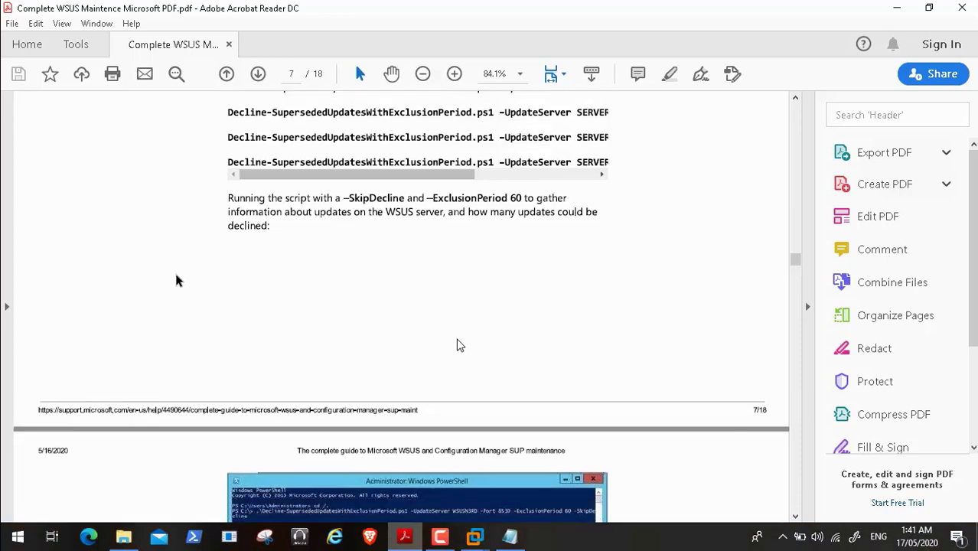
pyautogui.scroll(-10, 457, 345)
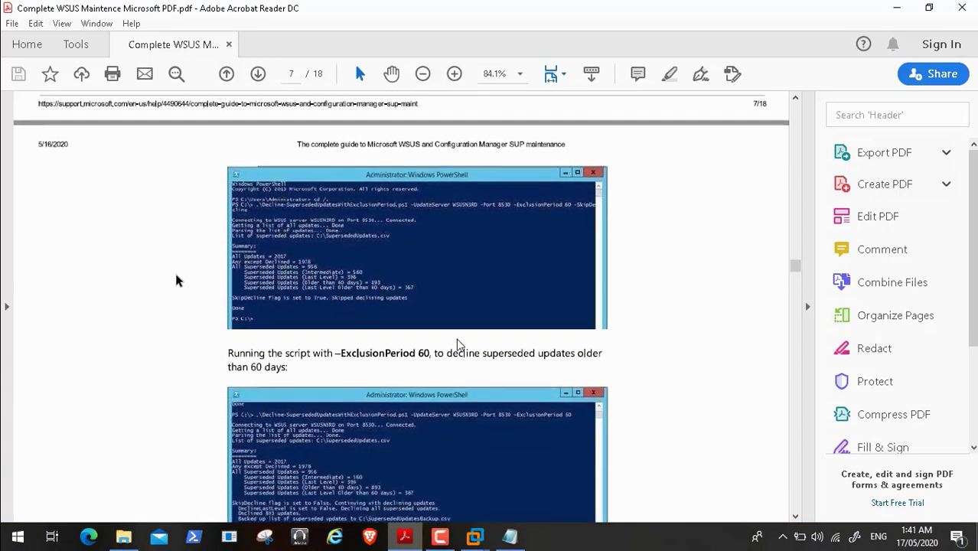
pyautogui.scroll(-12, 457, 345)
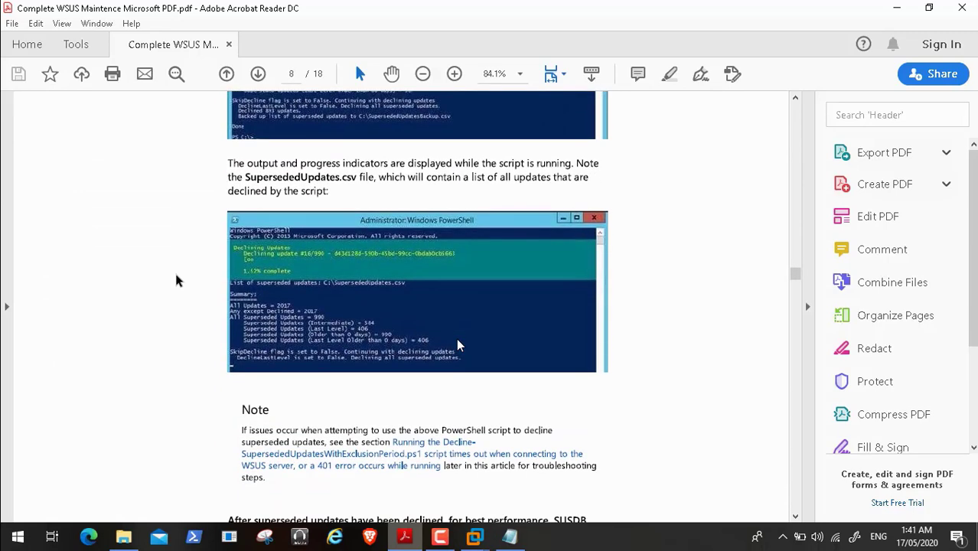
# Read the guide's advice on re-indexing SUSDB after declining updates and the section on running the WSUS Server Cleanup Wizard.
pyautogui.scroll(-10, 456, 345)
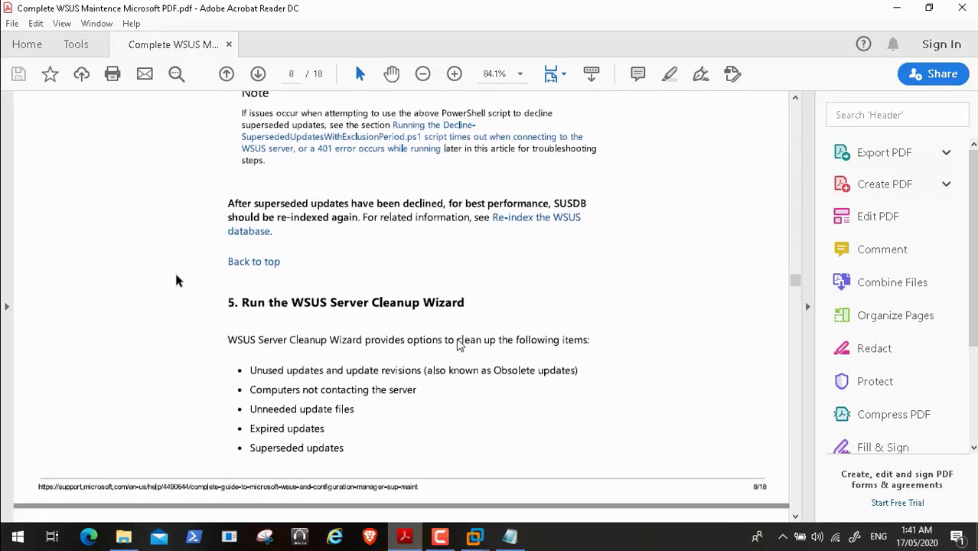
pyautogui.scroll(-1, 459, 345)
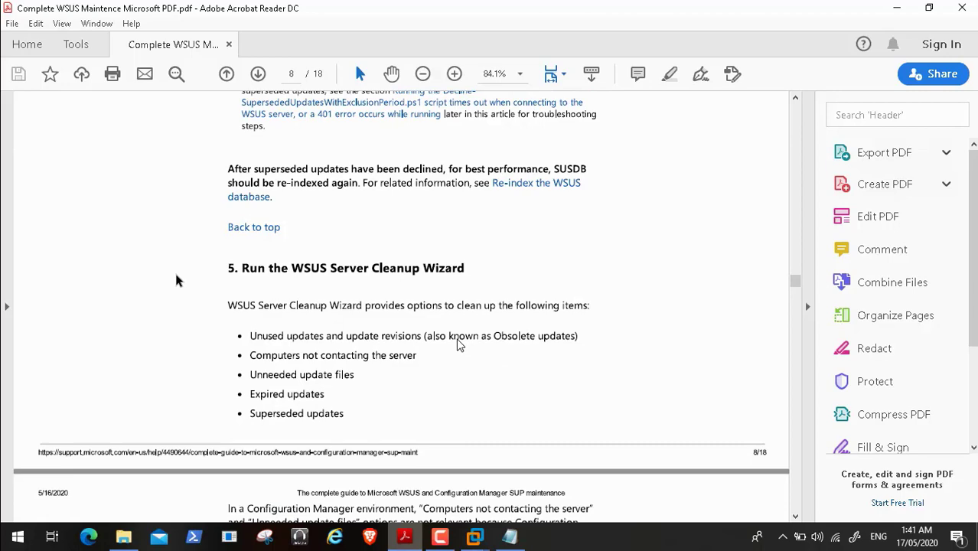
pyautogui.doubleClick(288, 290)
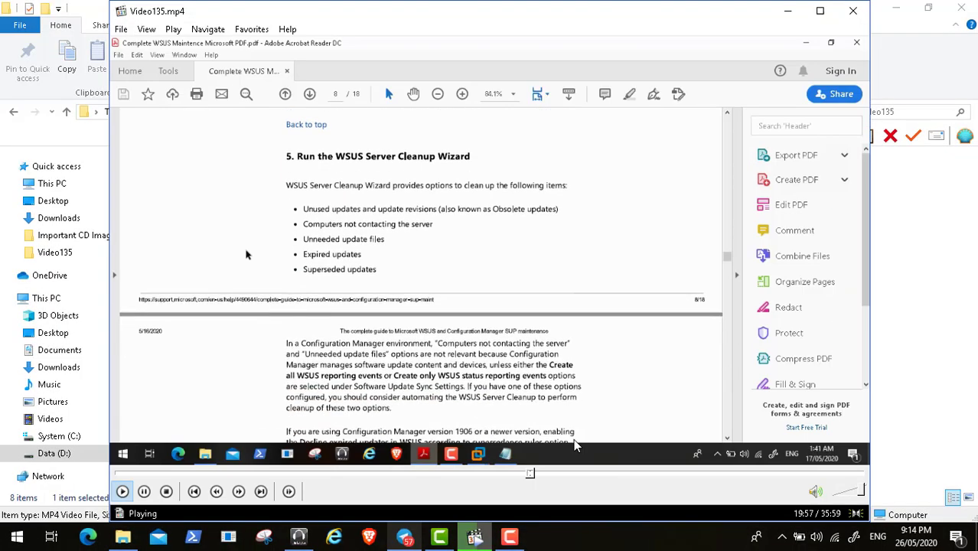
pyautogui.click(538, 474)
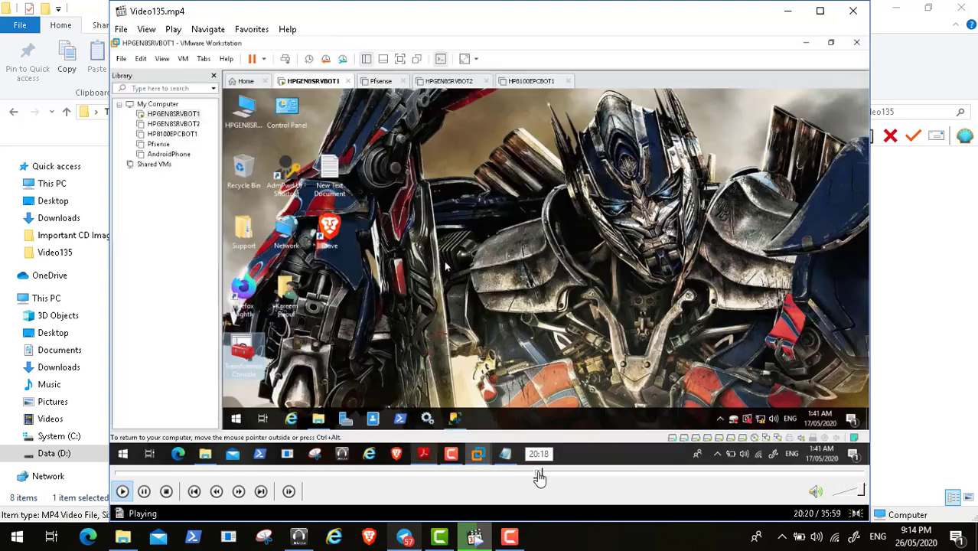
pyautogui.click(543, 475)
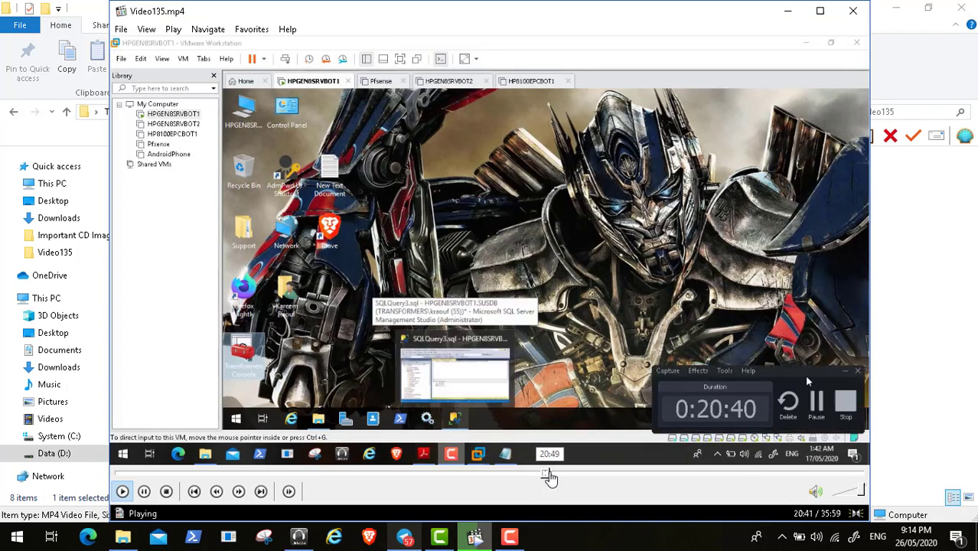
pyautogui.click(551, 475)
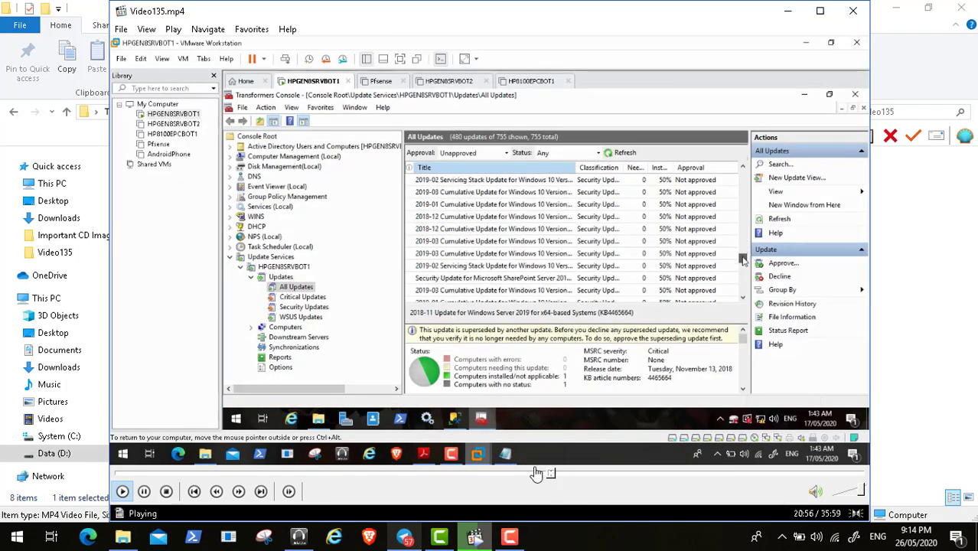
pyautogui.click(144, 491)
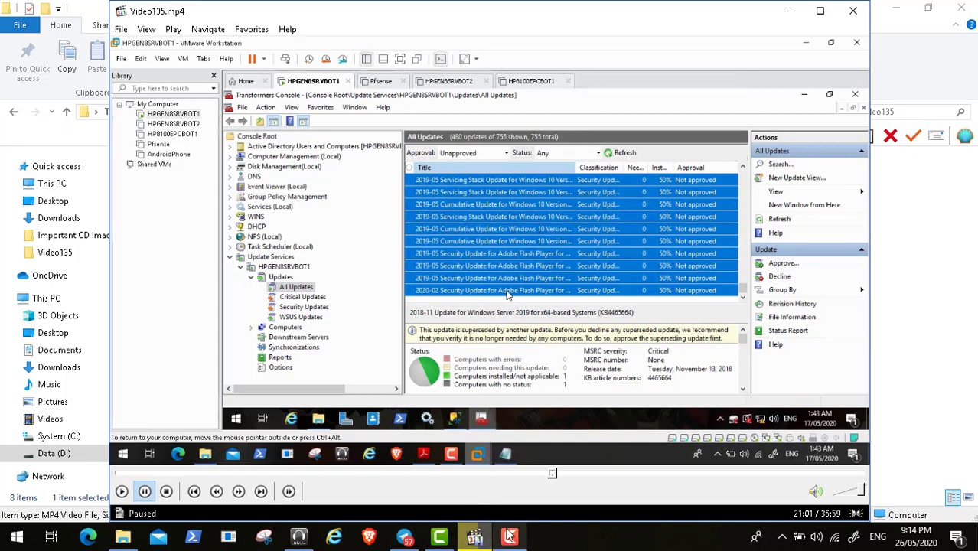
pyautogui.click(475, 538)
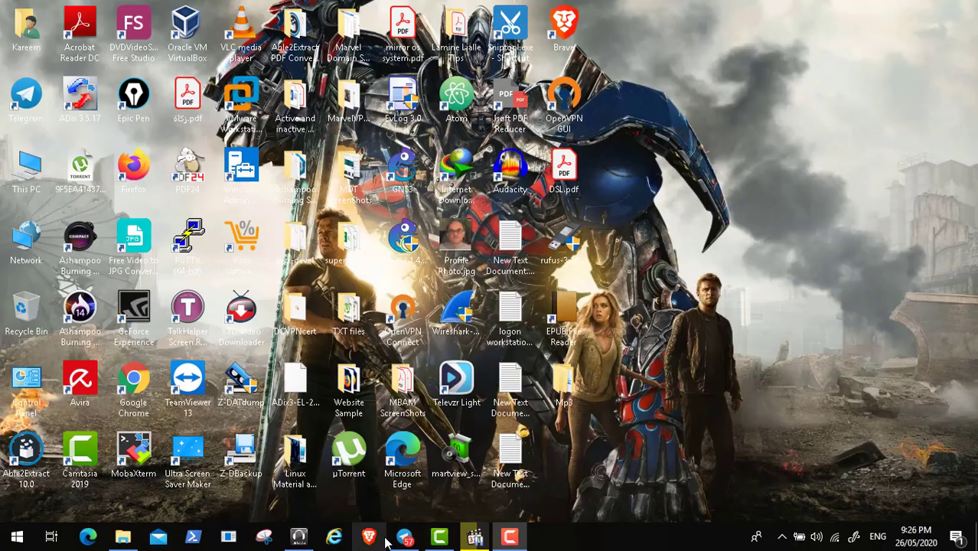
pyautogui.click(474, 537)
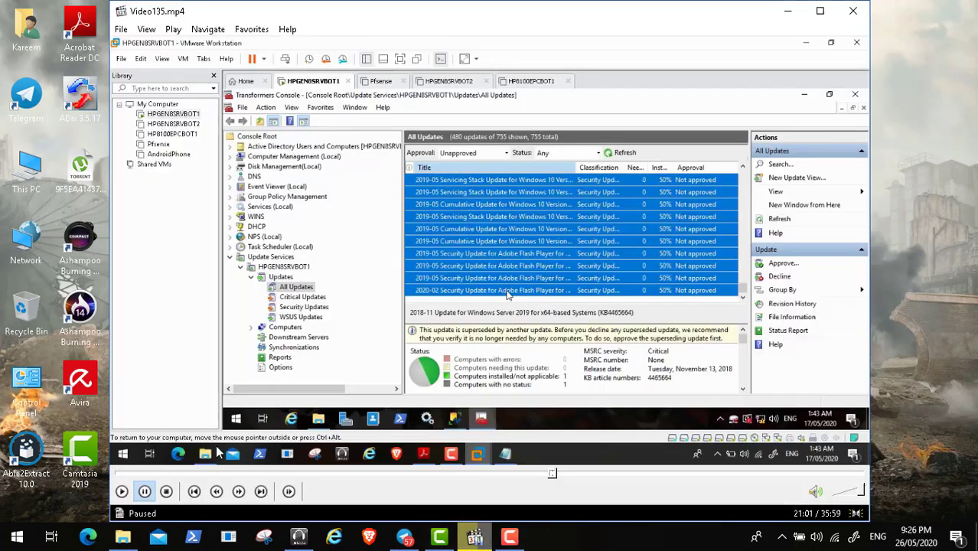
pyautogui.click(122, 491)
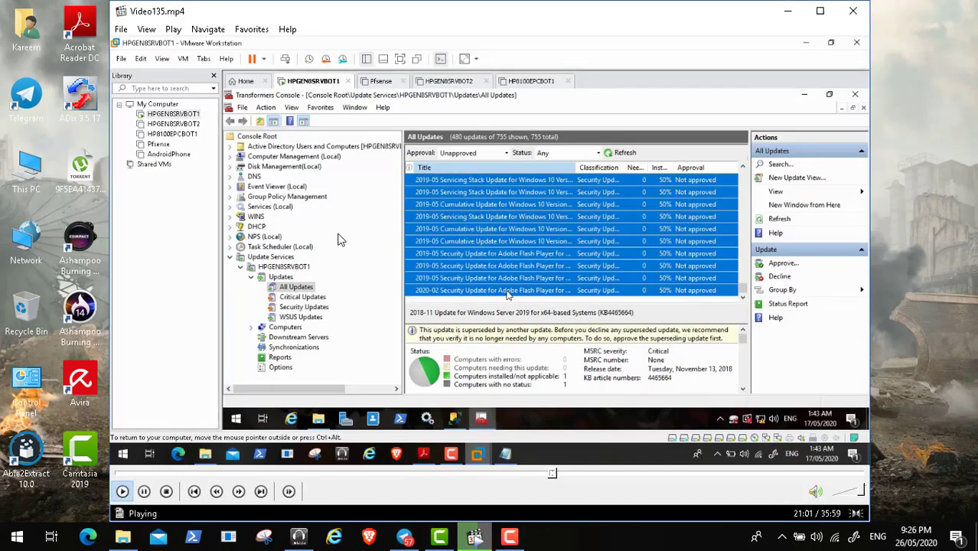
pyautogui.doubleClick(338, 241)
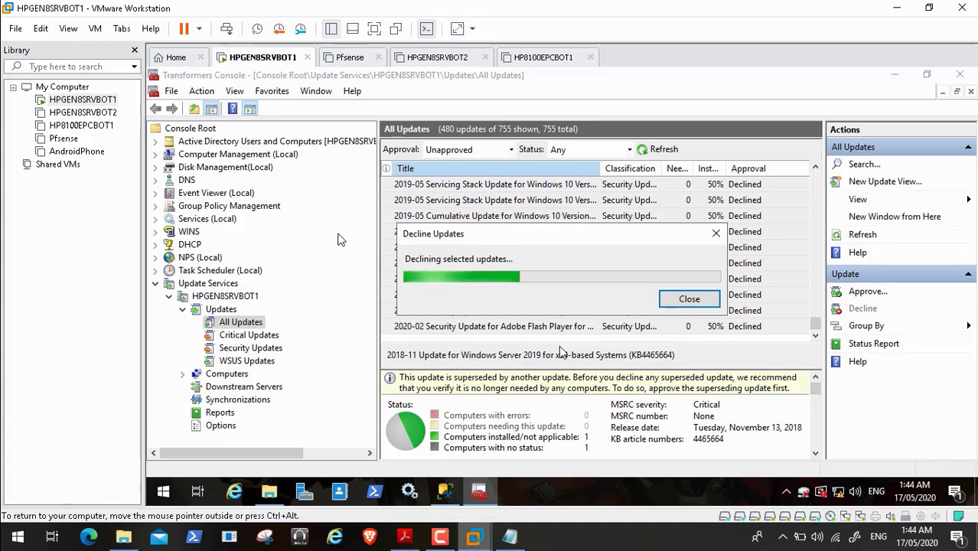
pyautogui.click(444, 538)
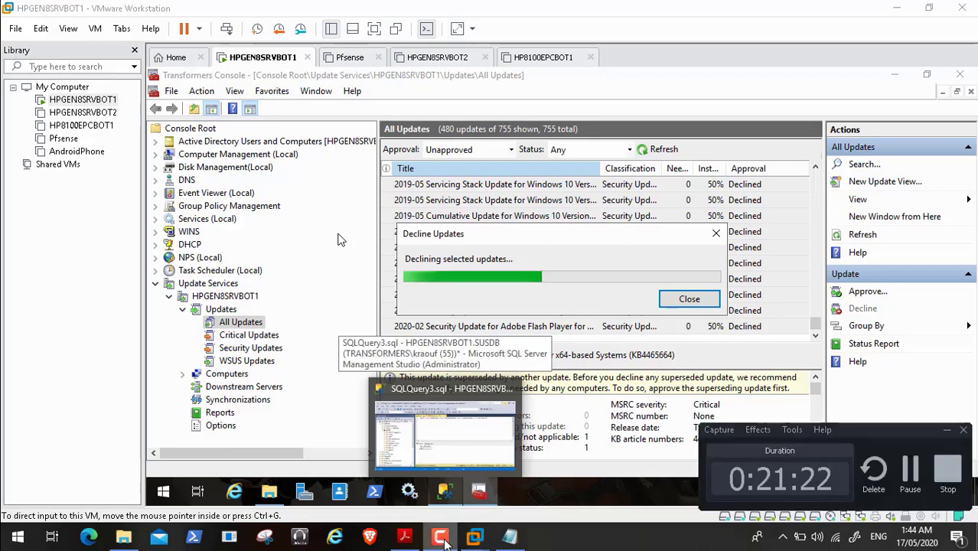
pyautogui.click(947, 432)
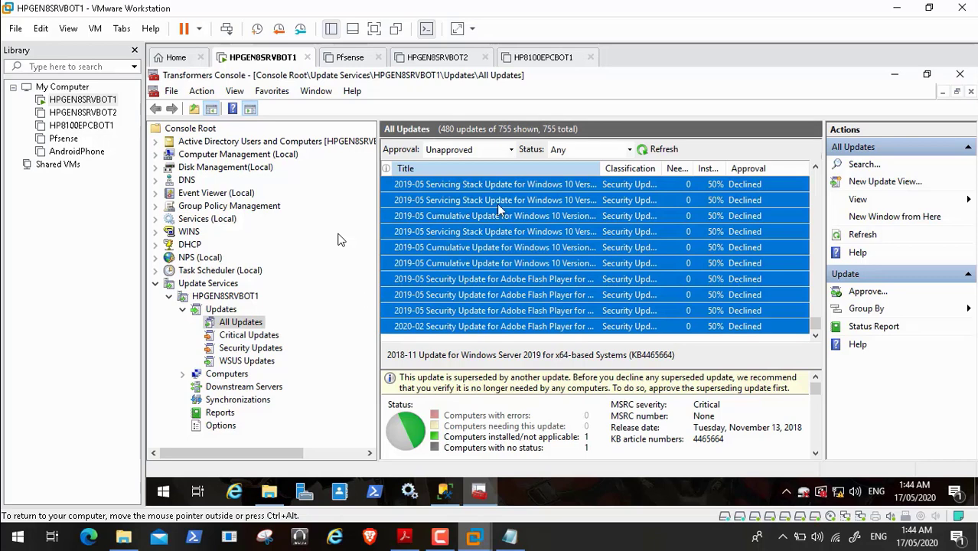
# Refresh the unapproved updates in All Updates, and check the list with the approval filters Any Except Declined and Approved.
pyautogui.click(662, 150)
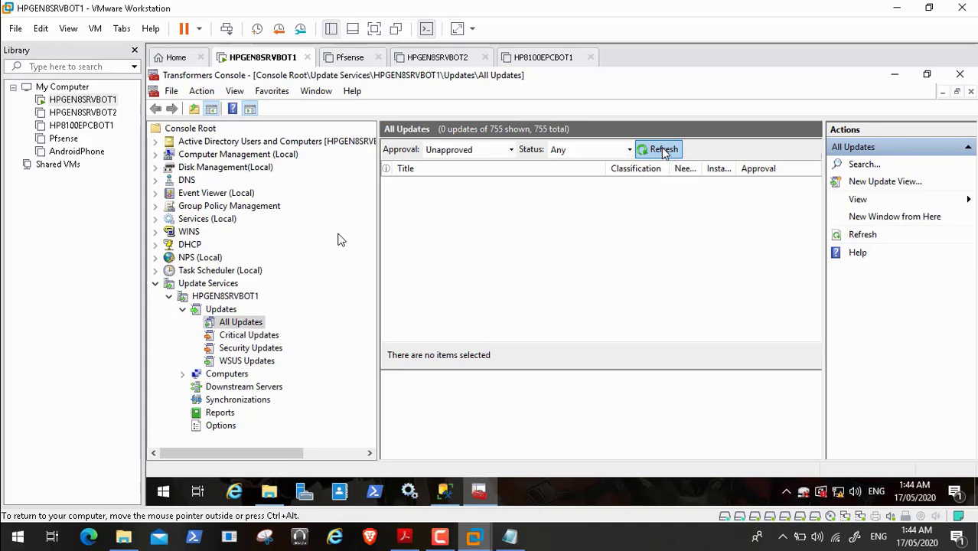
pyautogui.click(510, 149)
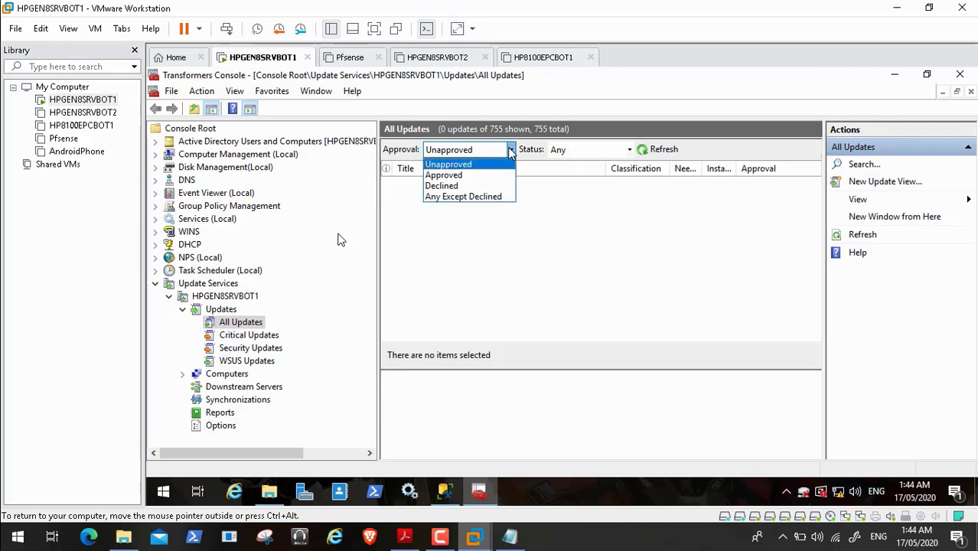
pyautogui.click(484, 197)
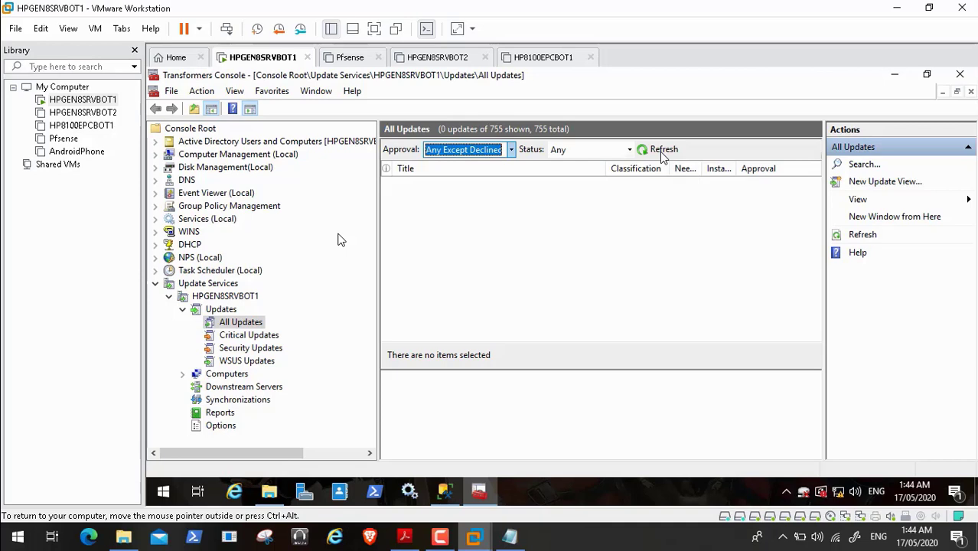
pyautogui.click(512, 150)
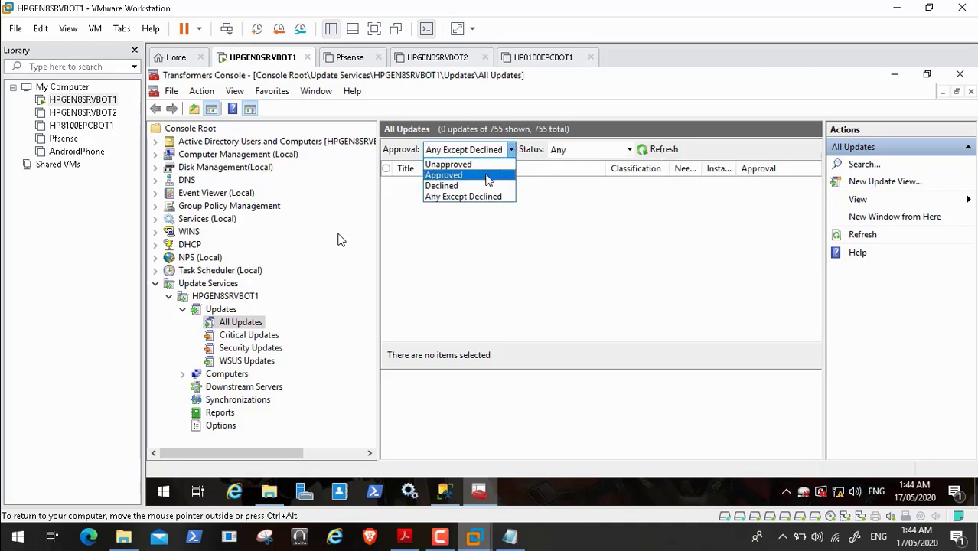
pyautogui.click(489, 179)
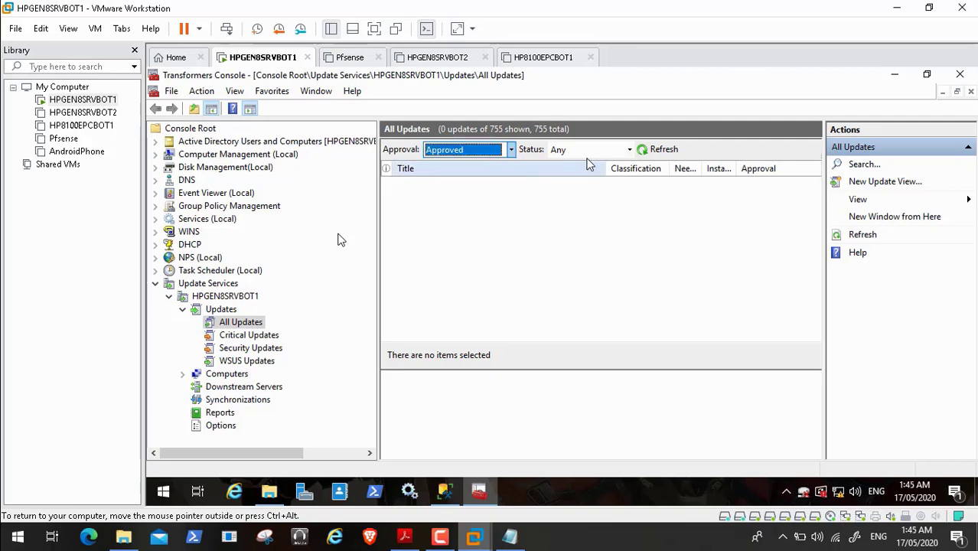
pyautogui.click(655, 153)
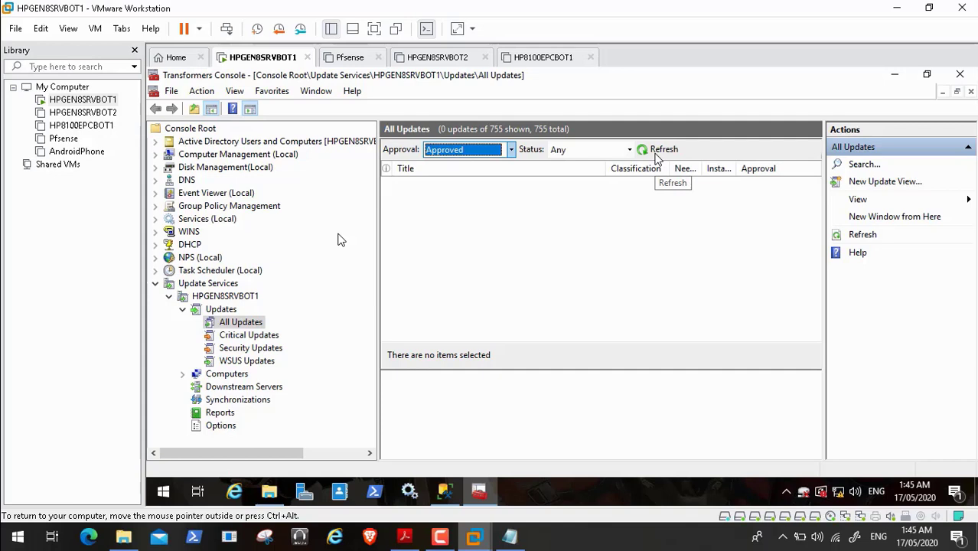
# Set the All Updates approval filter to Declined, refresh the list and review the declined updates from the beginning.
pyautogui.click(511, 150)
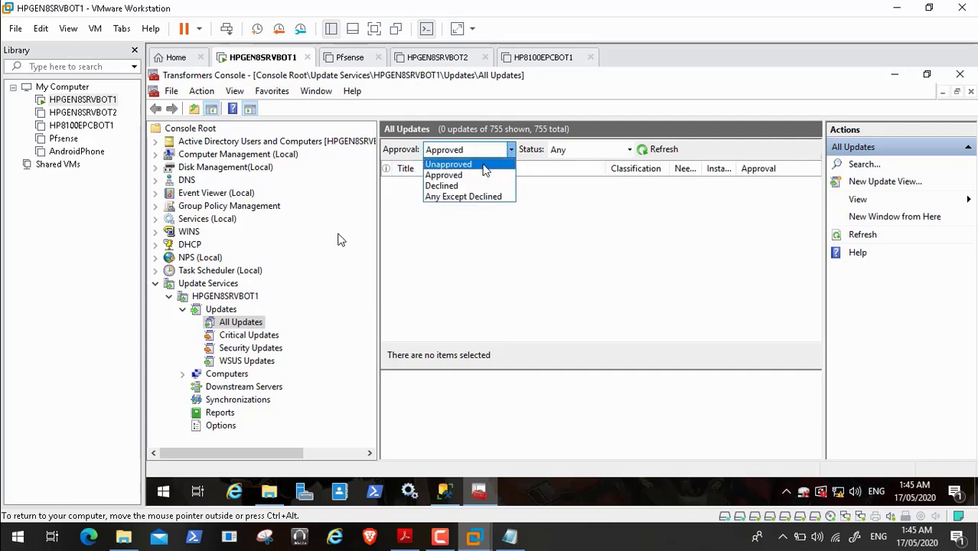
pyautogui.click(483, 166)
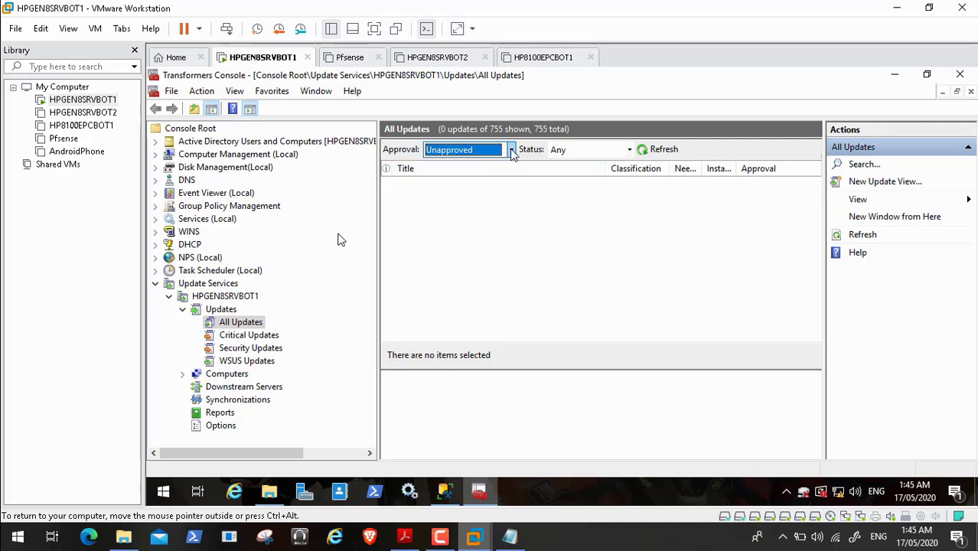
pyautogui.click(511, 151)
pyautogui.click(490, 186)
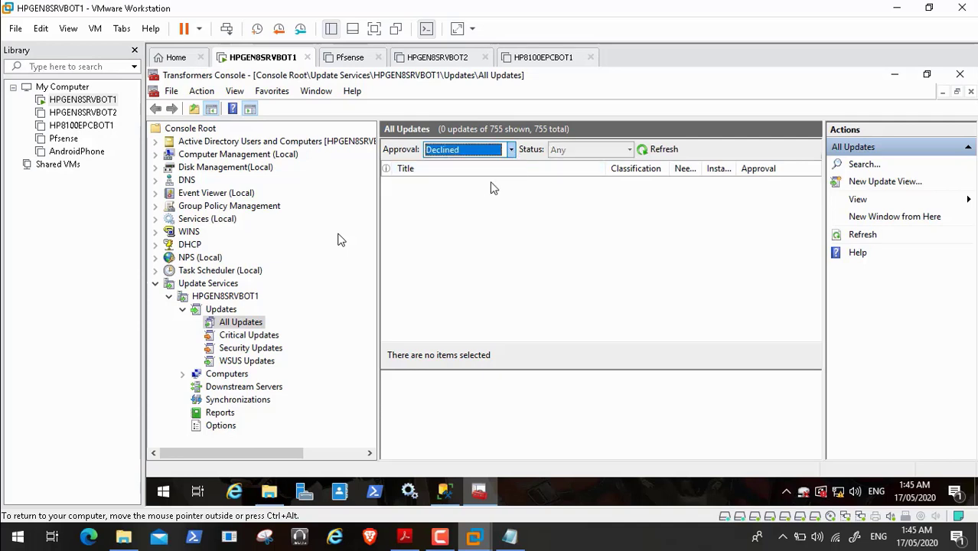
pyautogui.click(662, 152)
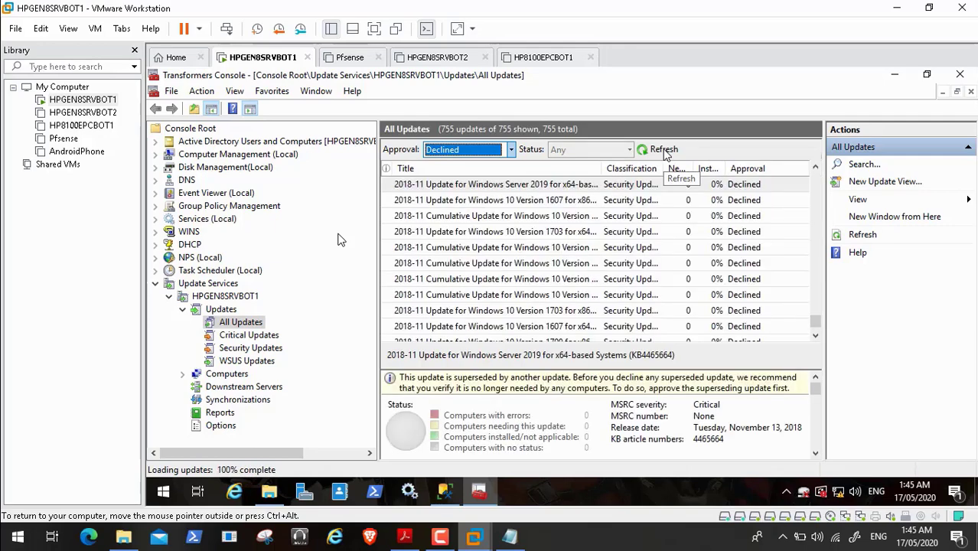
pyautogui.moveTo(814, 325); pyautogui.dragTo(820, 170)
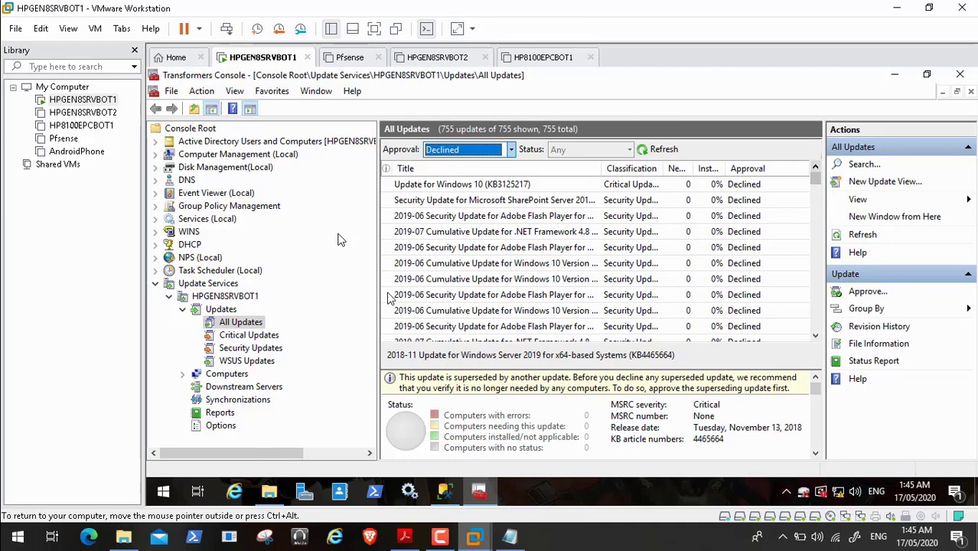
# Run the Server Cleanup Wizard from the Update Services options with only Unneeded update files selected, and finish it.
pyautogui.click(220, 426)
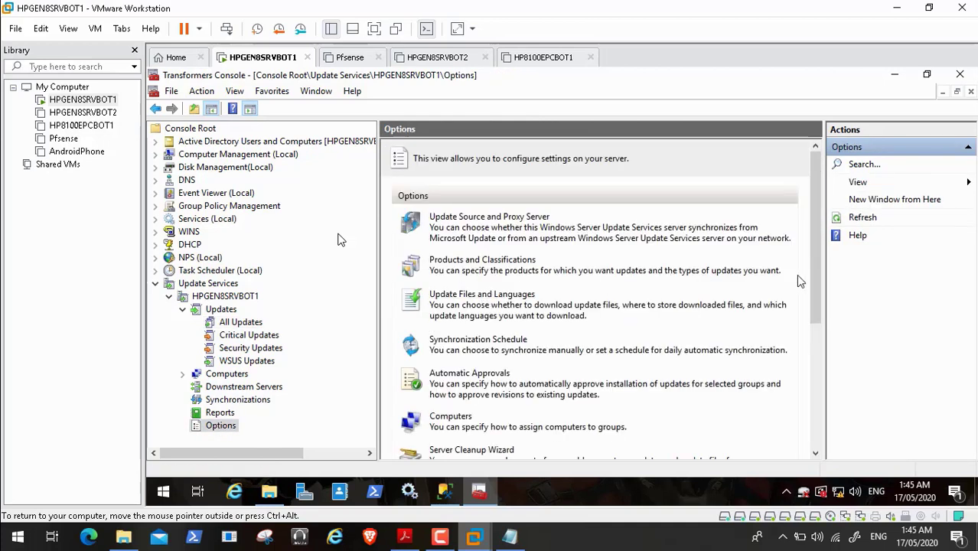
pyautogui.moveTo(815, 312); pyautogui.dragTo(815, 354)
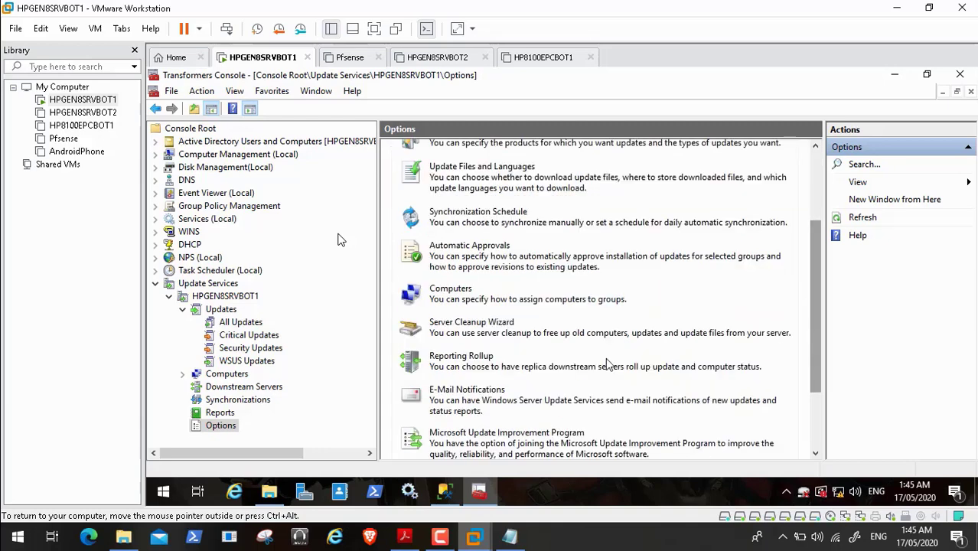
pyautogui.click(487, 324)
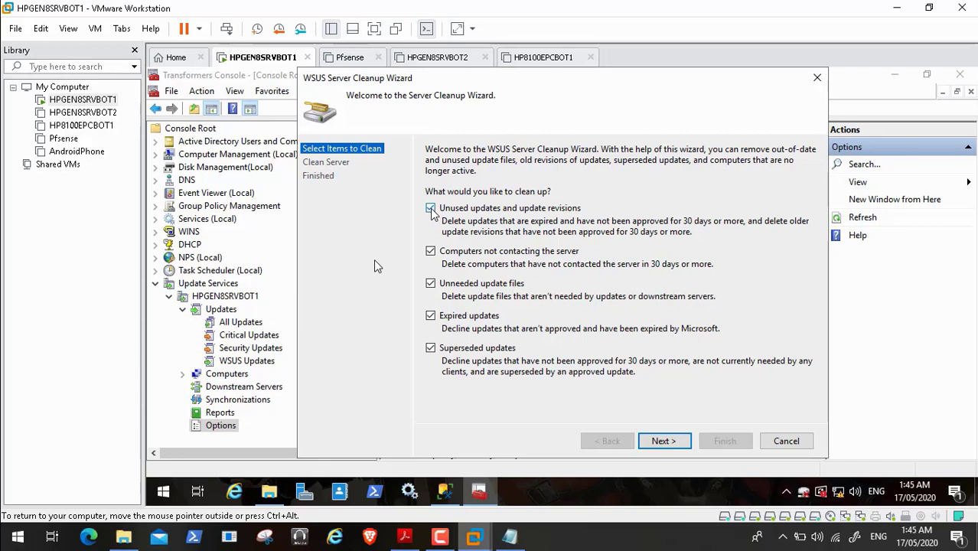
pyautogui.click(431, 208)
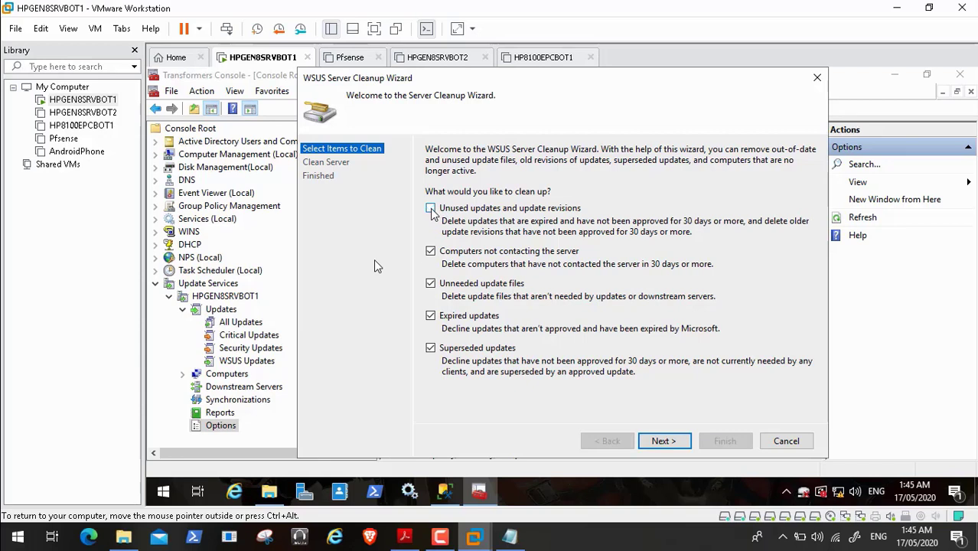
pyautogui.click(431, 251)
pyautogui.click(431, 316)
pyautogui.click(430, 348)
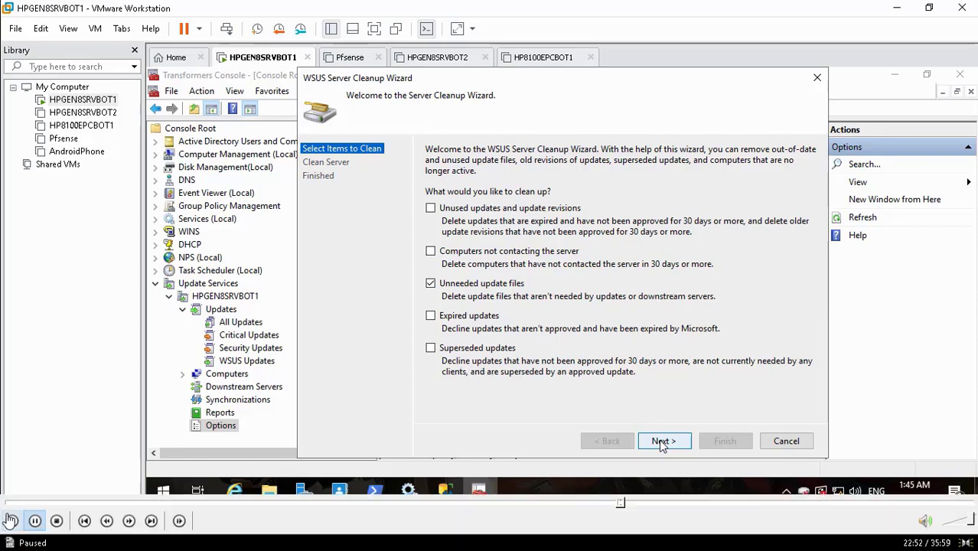
pyautogui.click(663, 441)
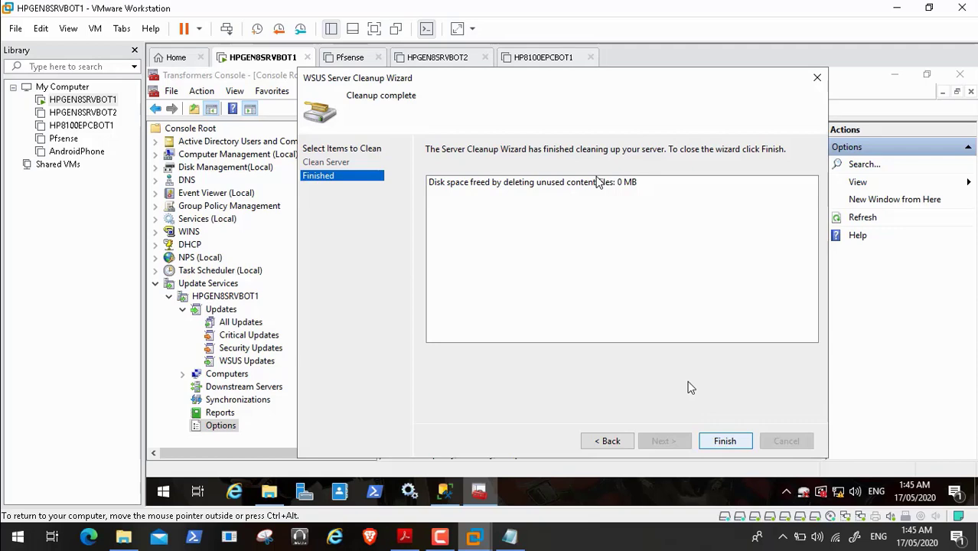
pyautogui.click(724, 440)
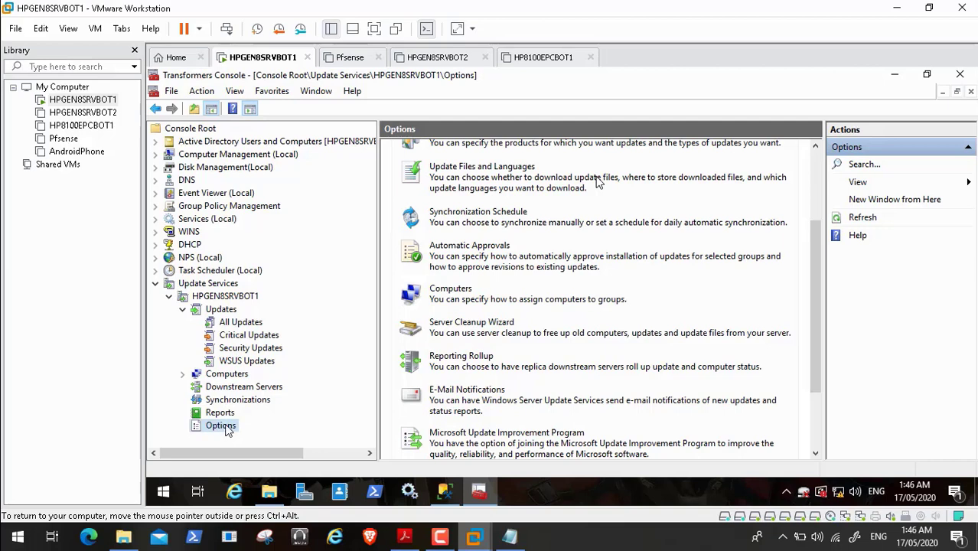
# Run the Server Cleanup Wizard again with every item except Computers not contacting the server, finish it and return to All Updates.
pyautogui.click(463, 325)
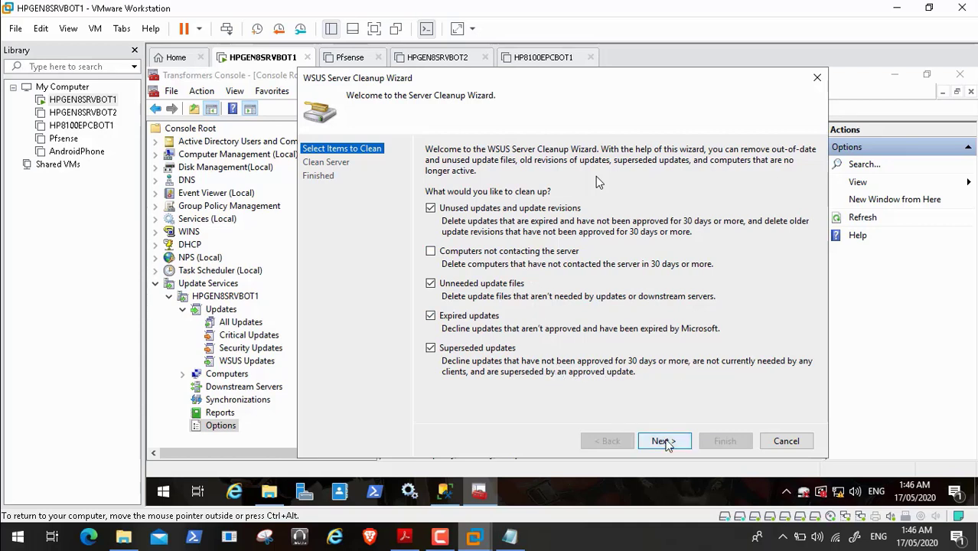
pyautogui.click(662, 441)
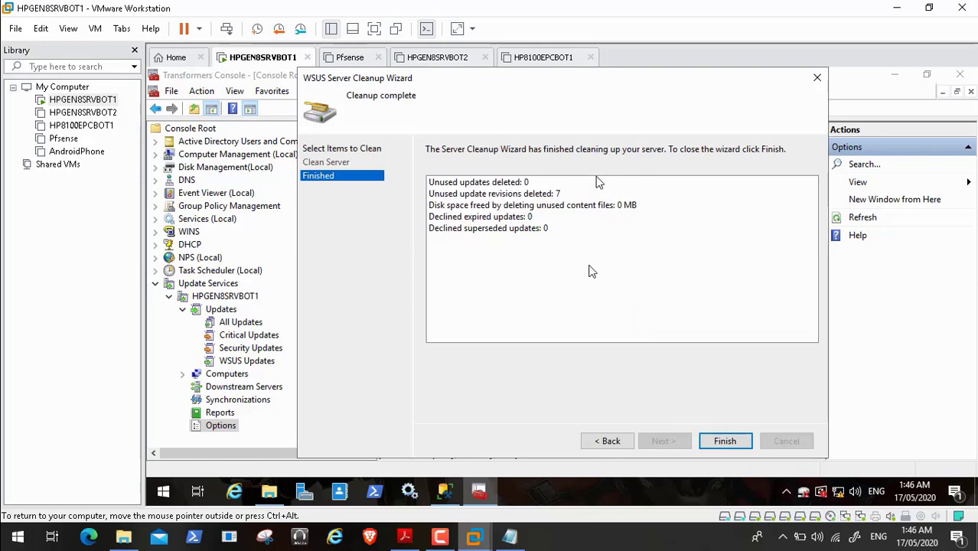
pyautogui.click(723, 442)
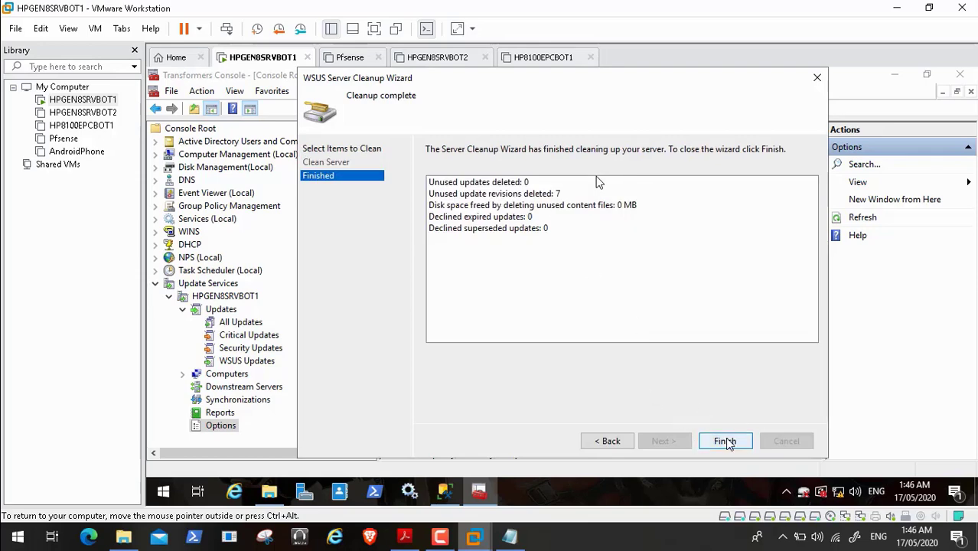
pyautogui.click(242, 323)
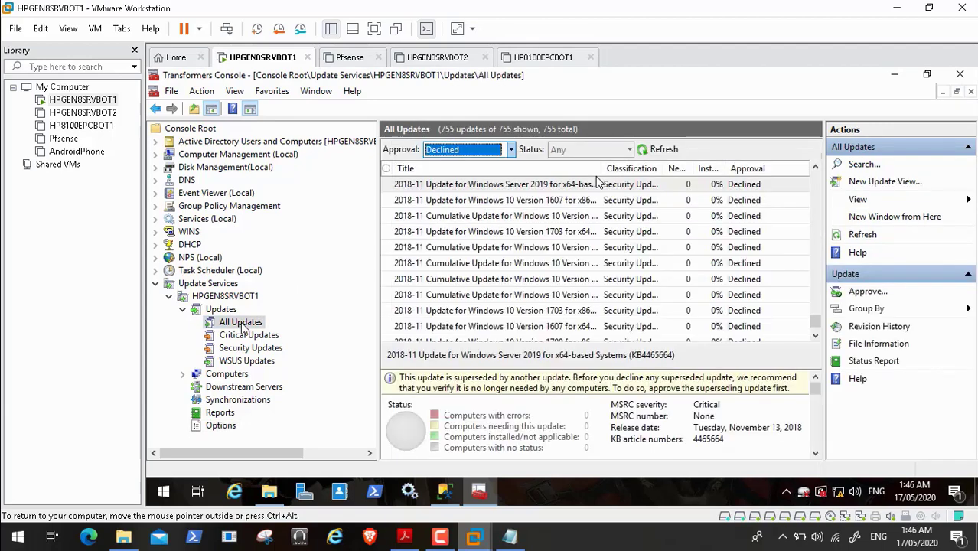
# Refresh the declined updates in All Updates and check the HPGEN8SRVBOT1 overview in Update Services.
pyautogui.click(663, 153)
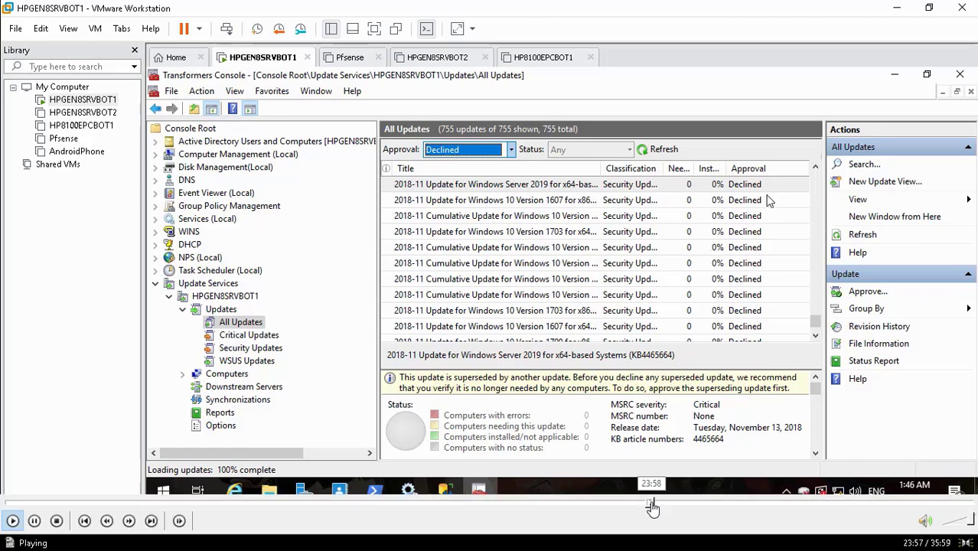
pyautogui.click(654, 505)
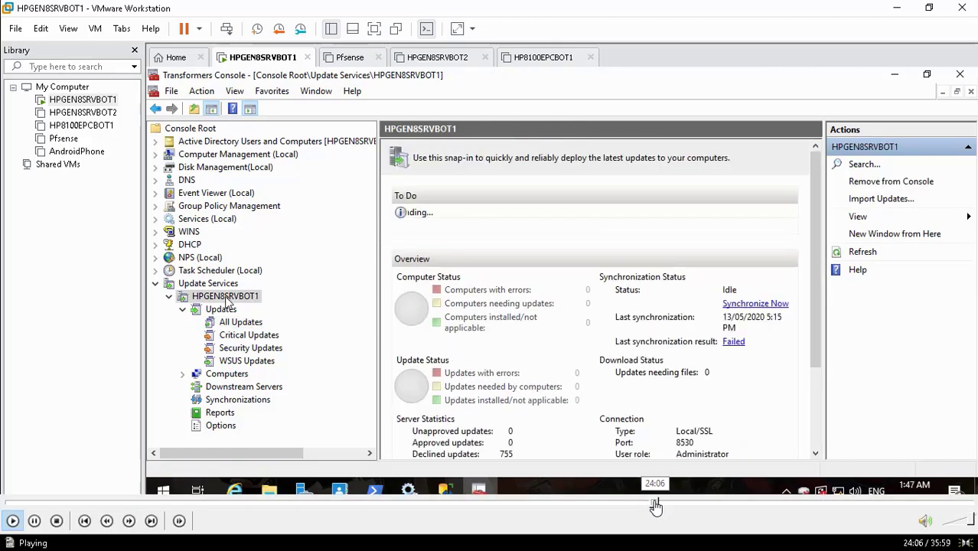
pyautogui.click(660, 505)
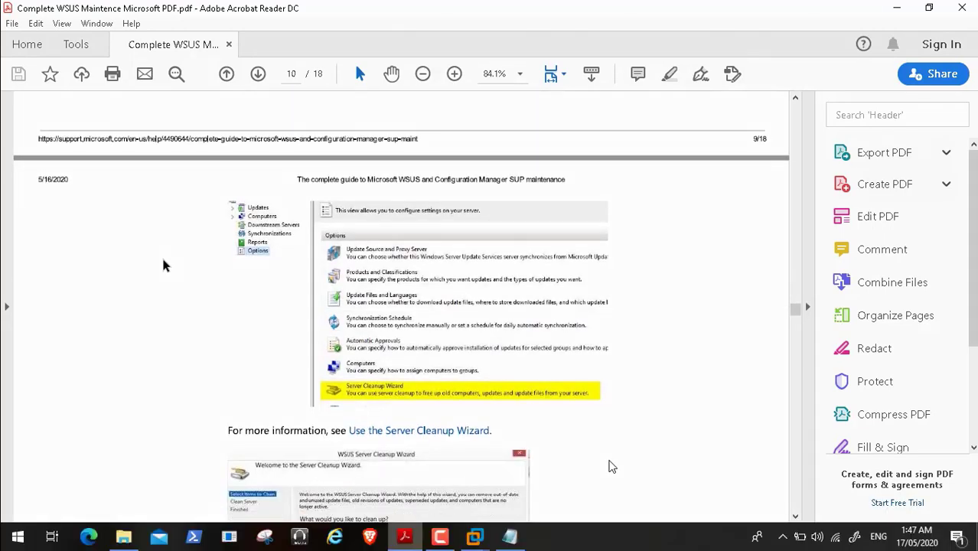
pyautogui.click(654, 505)
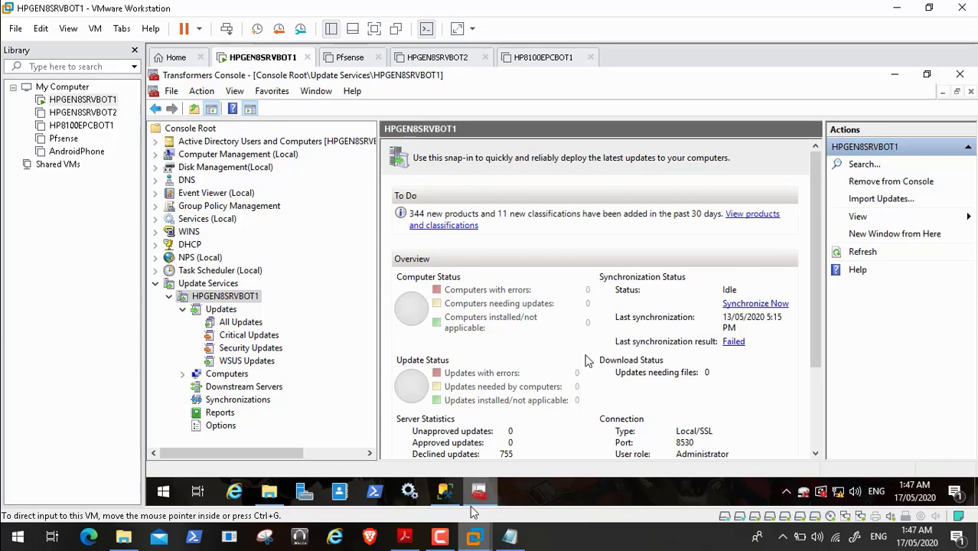
# Switch to the WSUS maintenance guide in Adobe Acrobat Reader and read from the Server Cleanup Wizard section to the SQL script for removing unused updates.
pyautogui.click(404, 537)
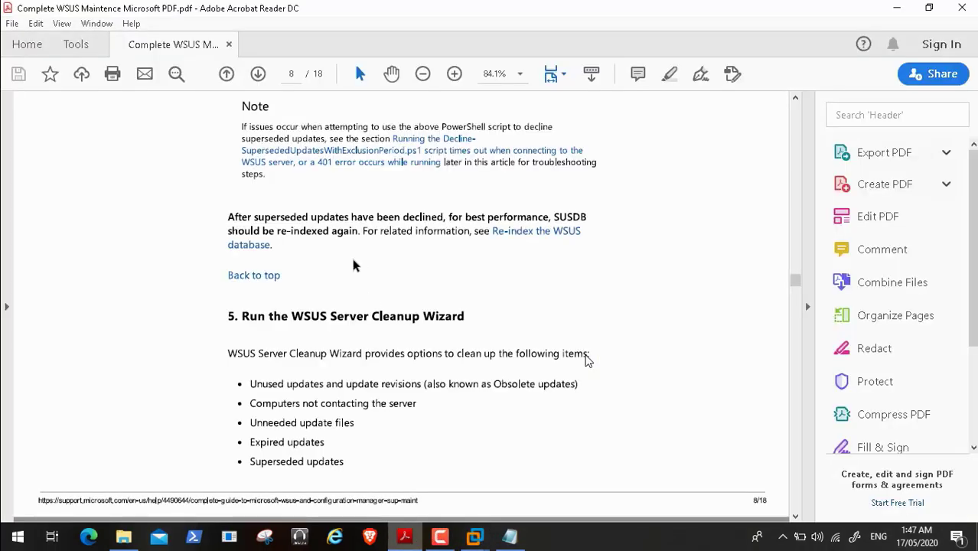
pyautogui.scroll(-10, 163, 266)
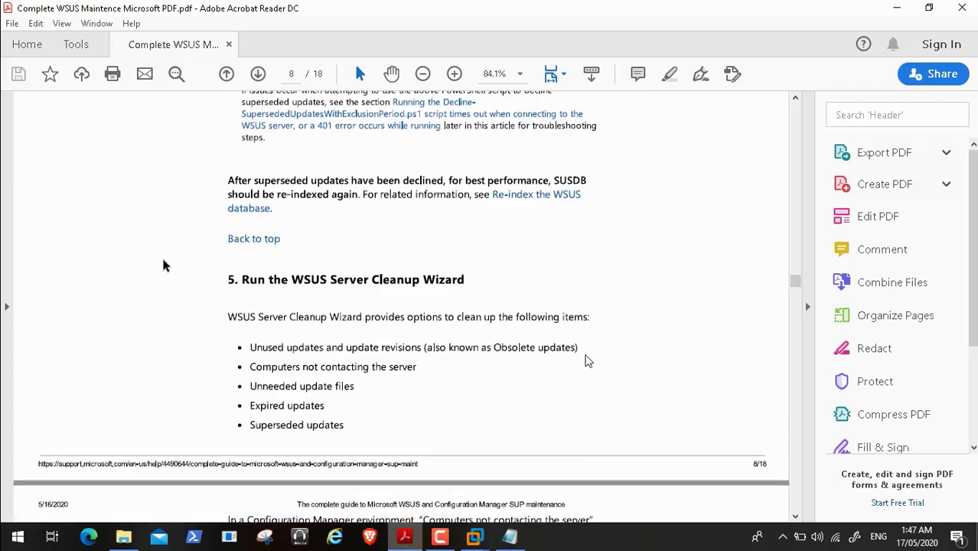
pyautogui.scroll(-10, 163, 265)
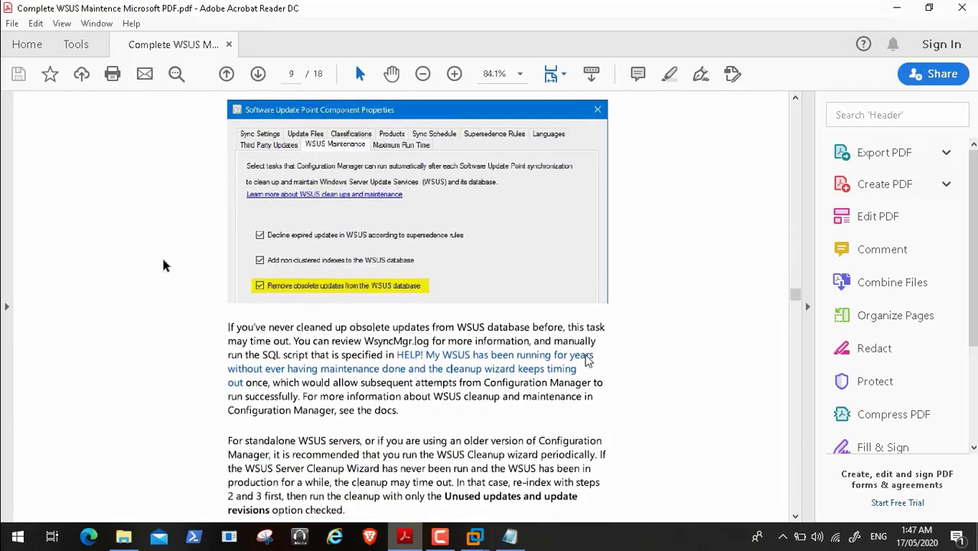
pyautogui.scroll(-8, 163, 266)
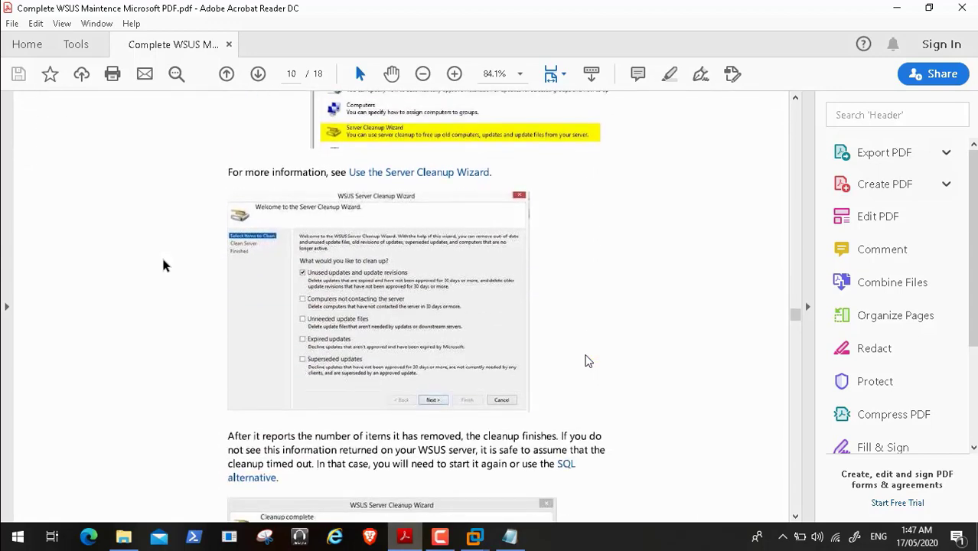
pyautogui.scroll(-6, 163, 265)
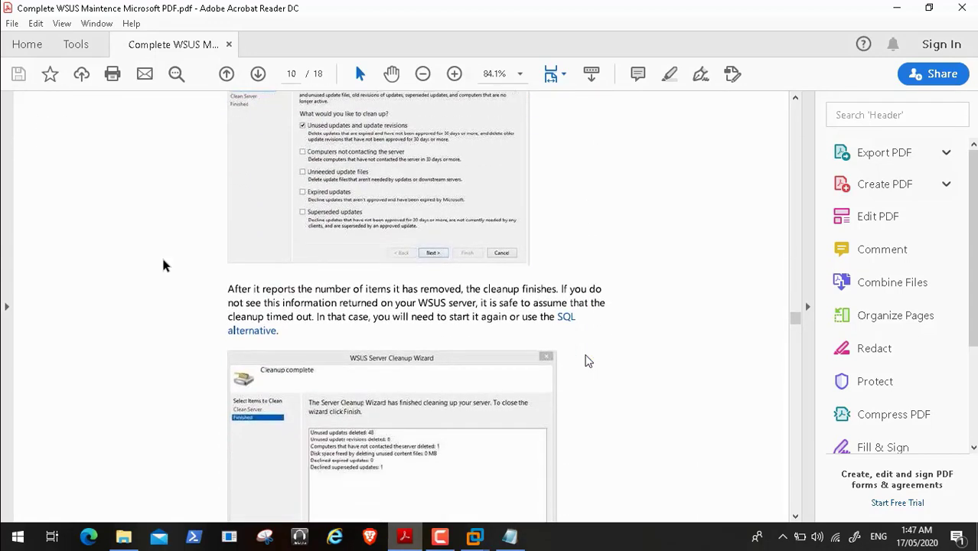
pyautogui.scroll(-3, 163, 266)
pyautogui.scroll(-4, 163, 265)
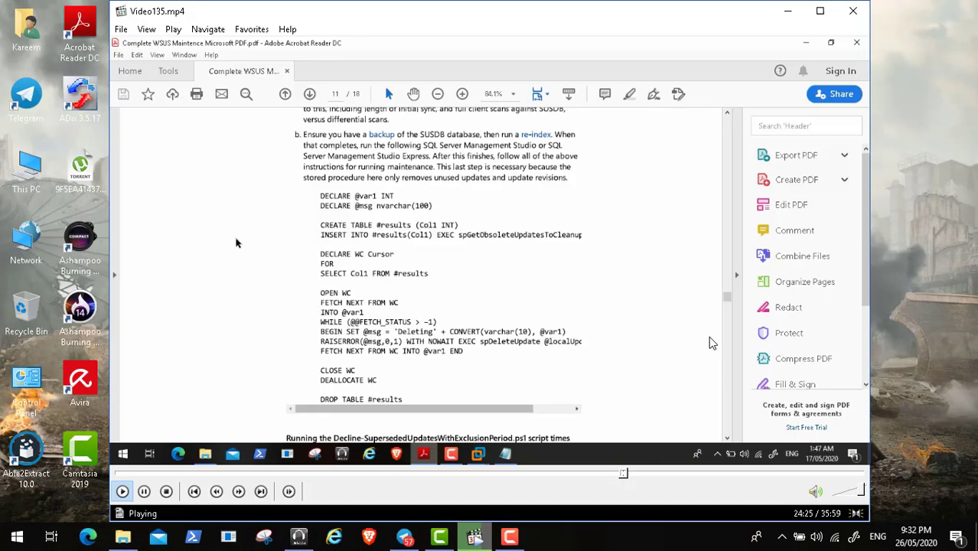
pyautogui.click(511, 536)
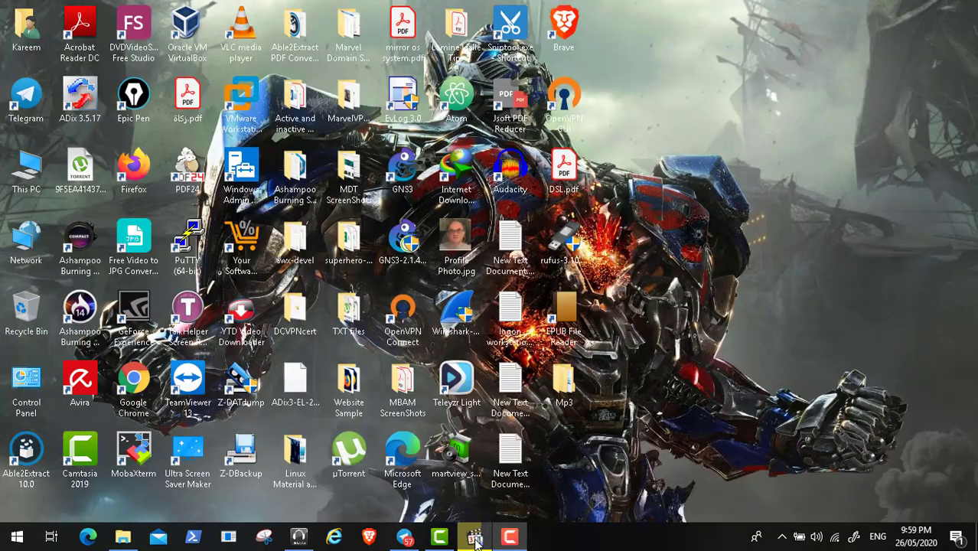
pyautogui.click(475, 537)
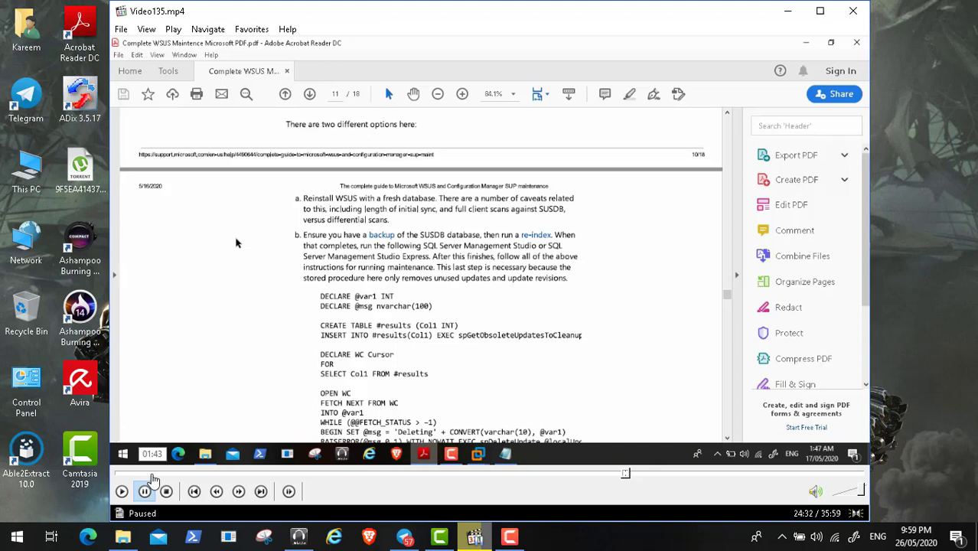
pyautogui.click(125, 491)
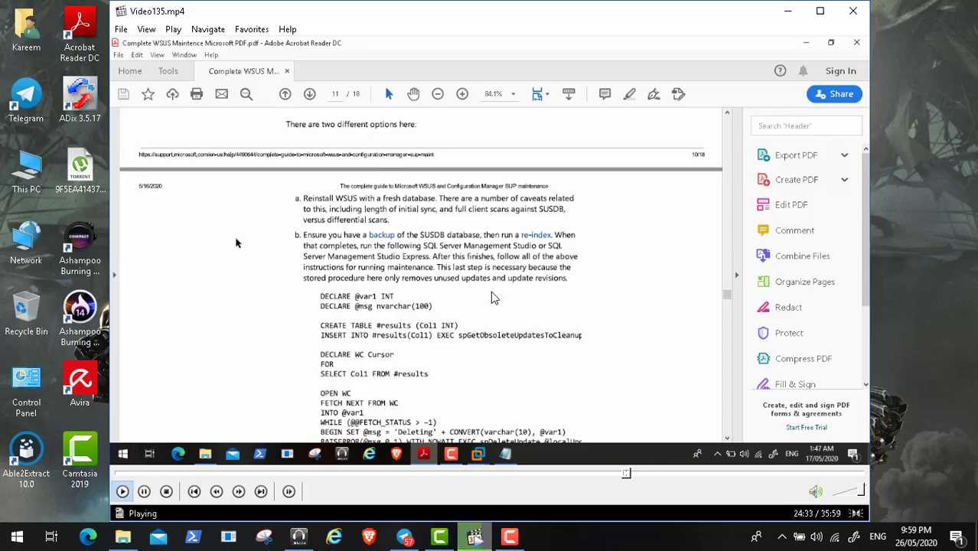
pyautogui.hotkey('alt', 'Return')
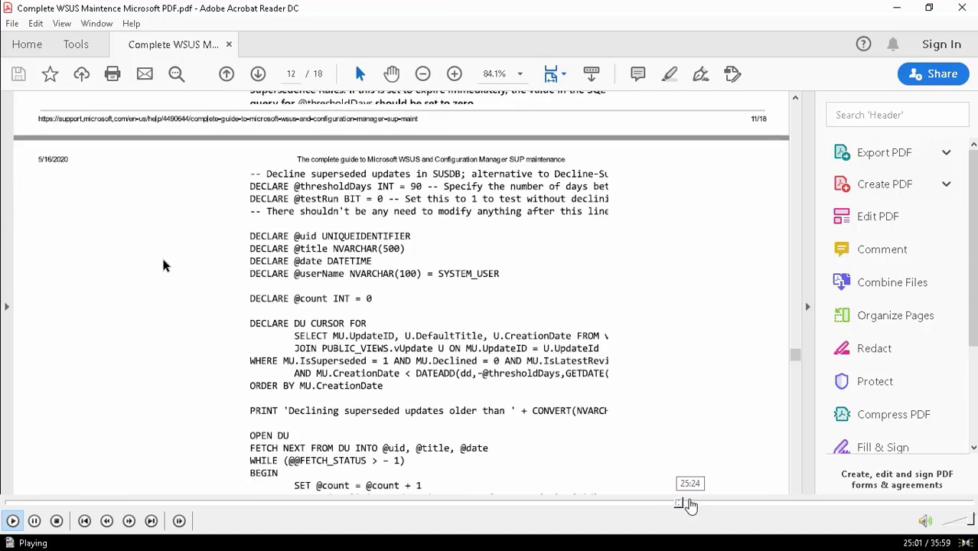
pyautogui.click(727, 505)
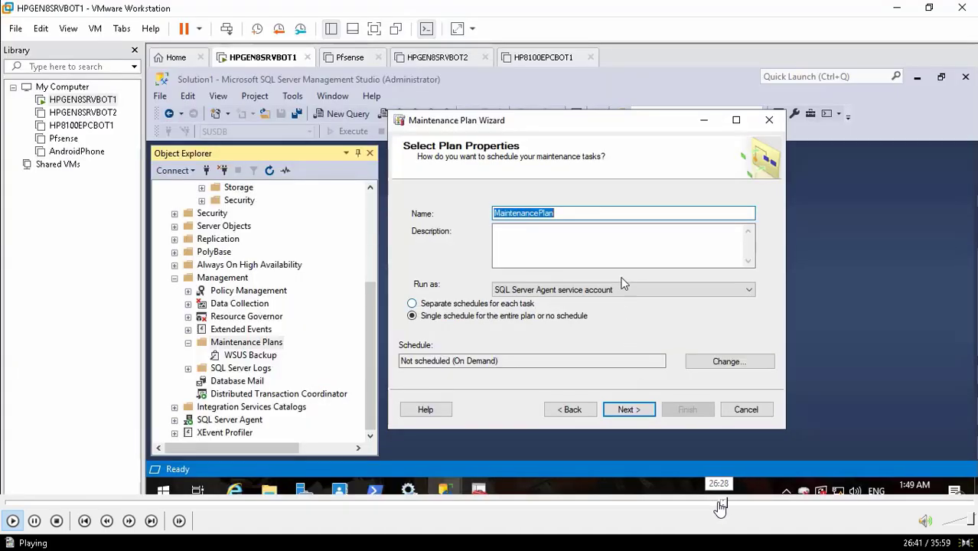
pyautogui.click(718, 505)
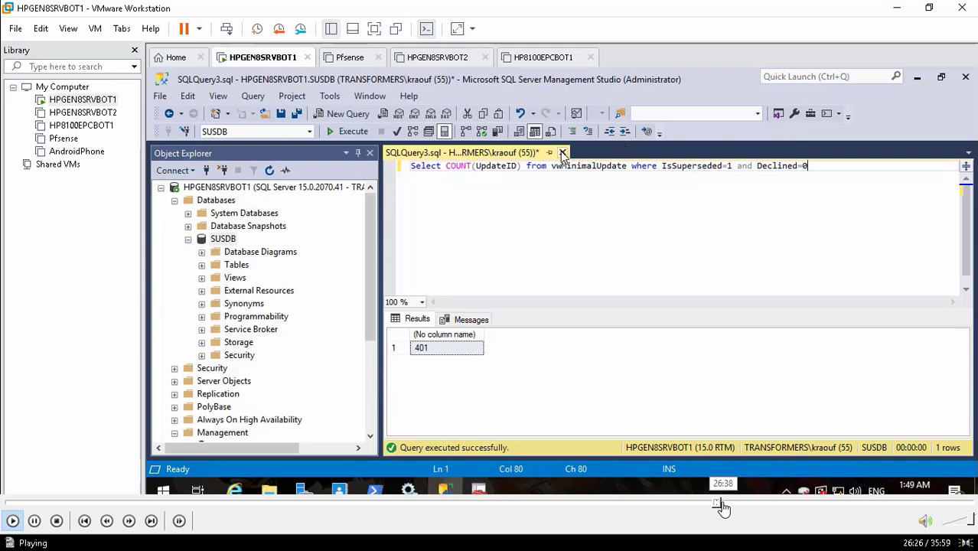
pyautogui.click(723, 506)
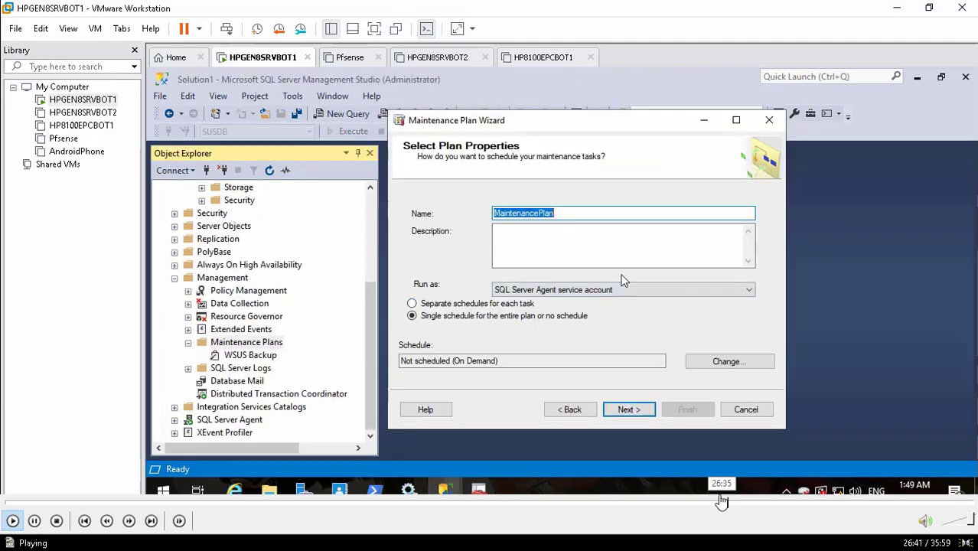
pyautogui.click(720, 505)
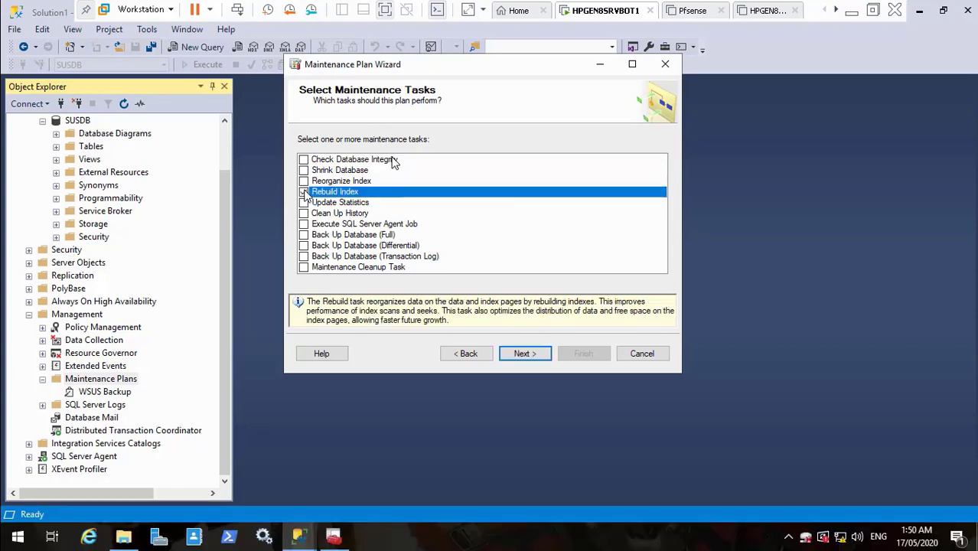
pyautogui.moveTo(26, 499)
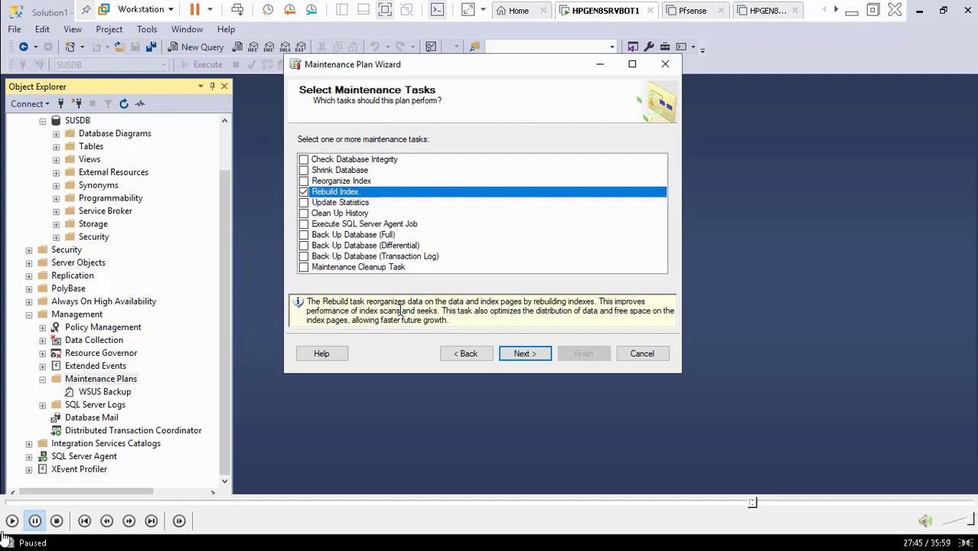
pyautogui.click(11, 524)
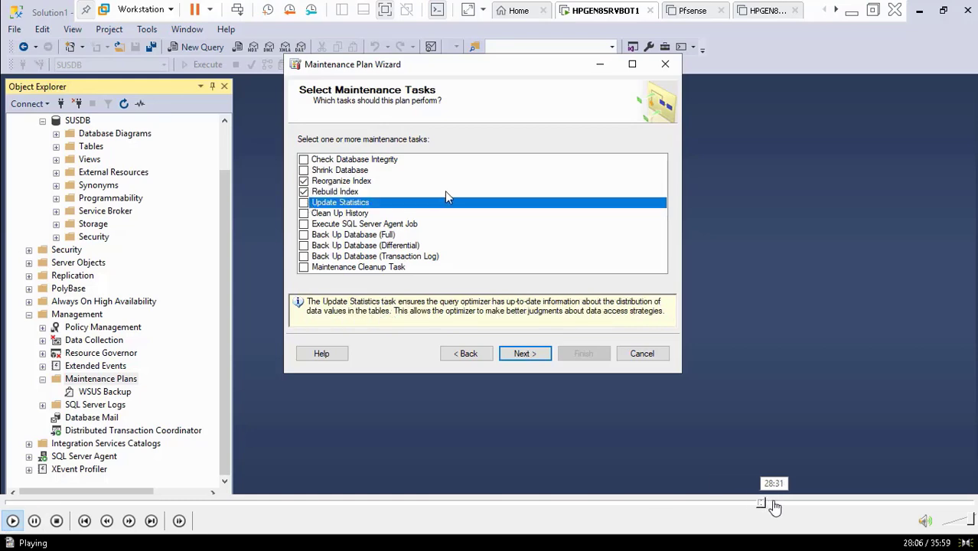
pyautogui.click(773, 503)
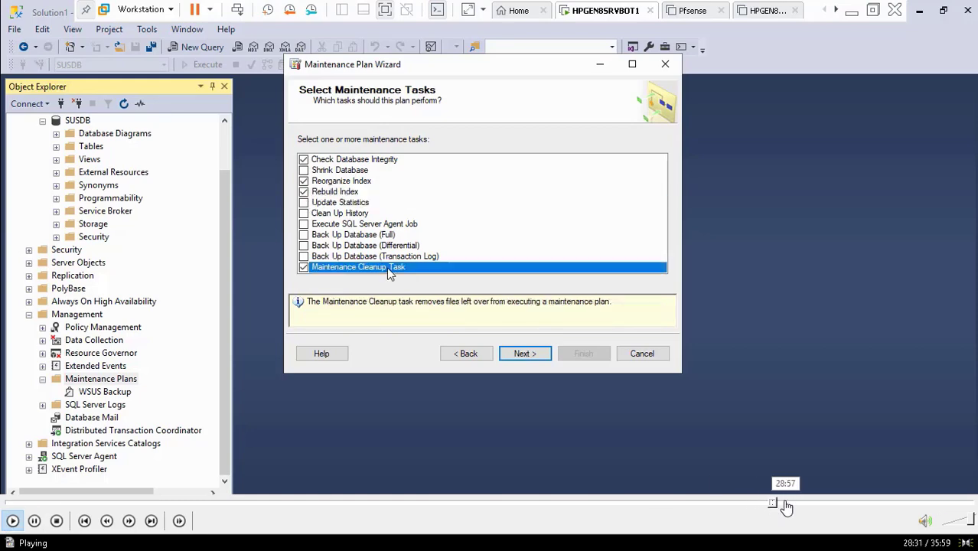
pyautogui.click(785, 503)
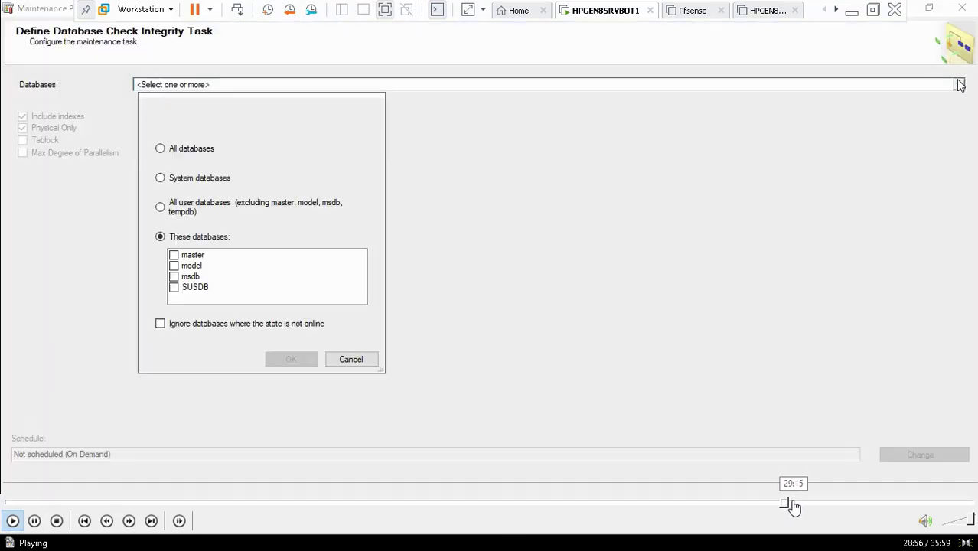
pyautogui.click(802, 503)
pyautogui.click(817, 503)
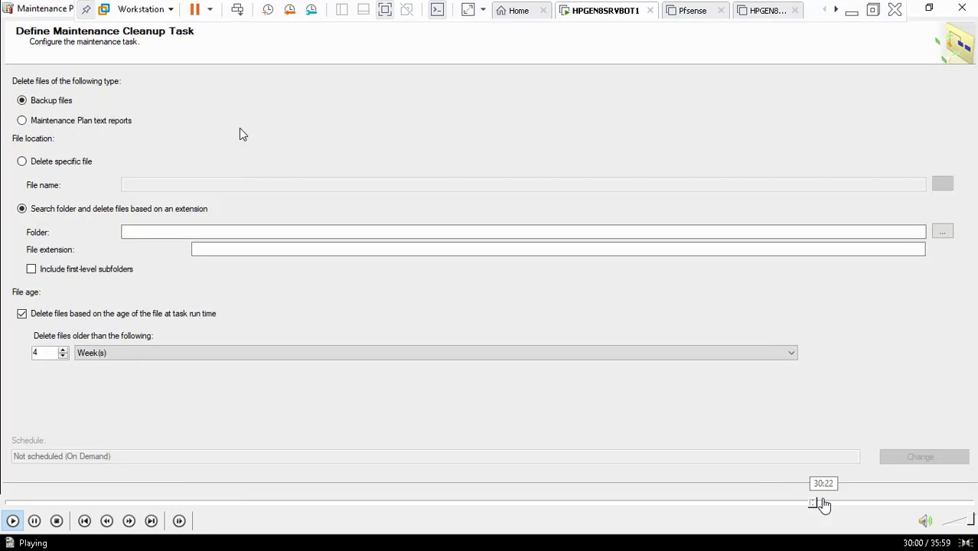
pyautogui.click(825, 503)
pyautogui.click(832, 502)
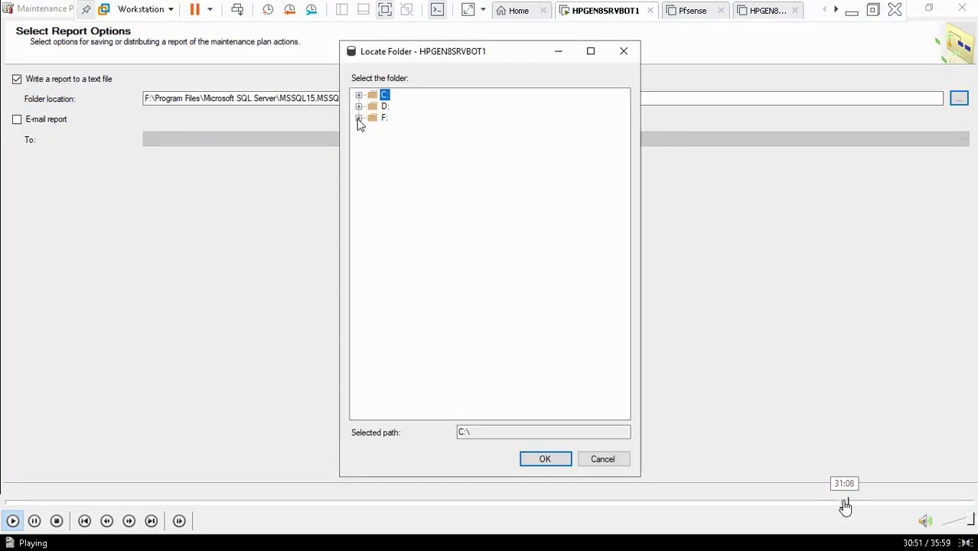
pyautogui.click(850, 502)
pyautogui.click(857, 503)
pyautogui.click(864, 502)
pyautogui.click(865, 504)
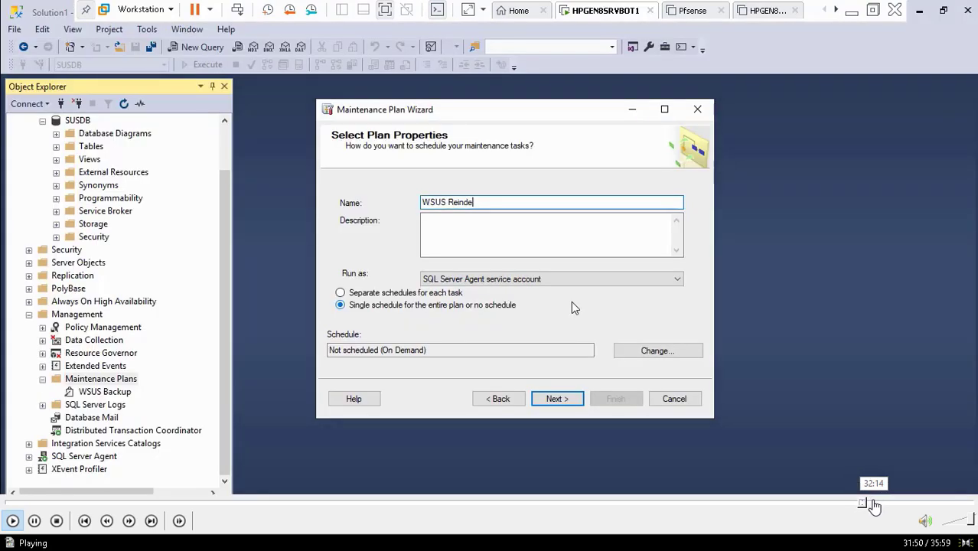
pyautogui.click(861, 505)
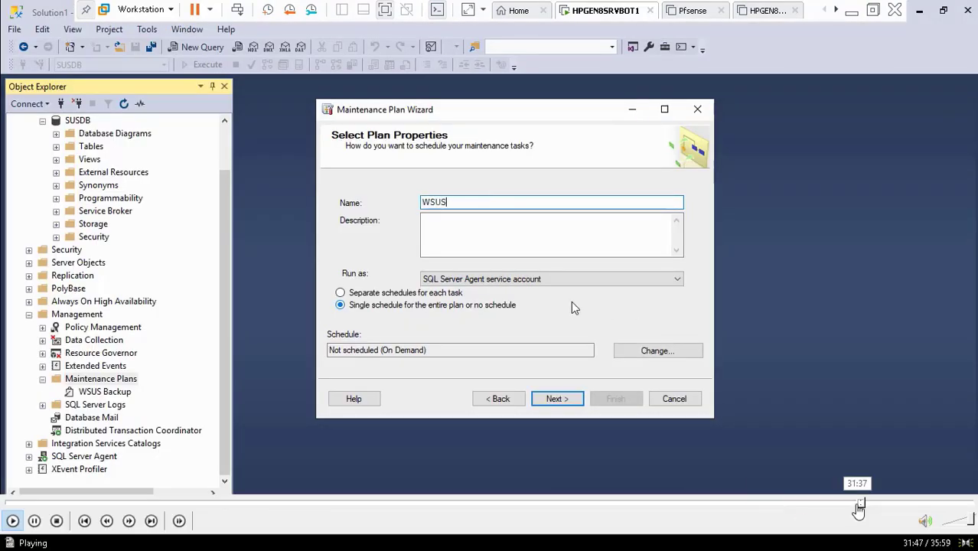
pyautogui.click(856, 504)
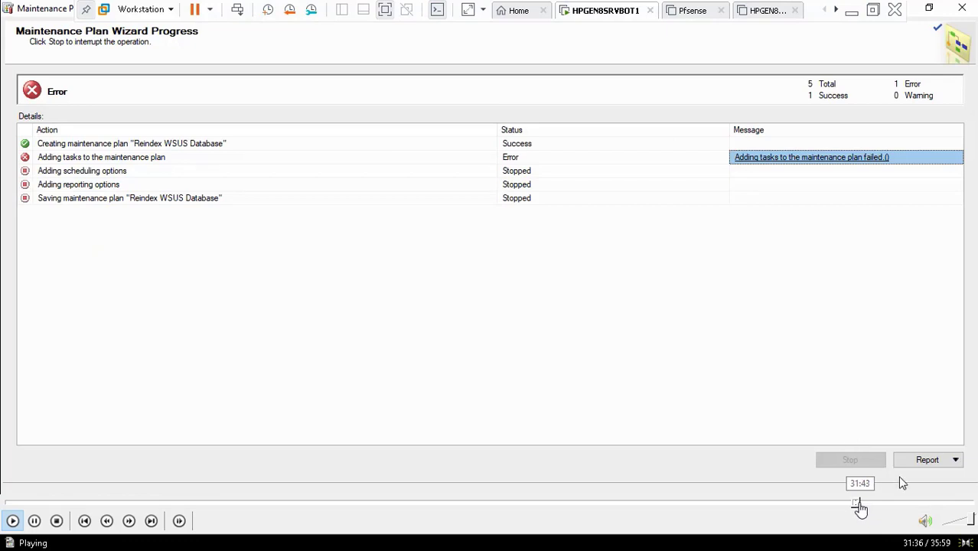
pyautogui.click(861, 505)
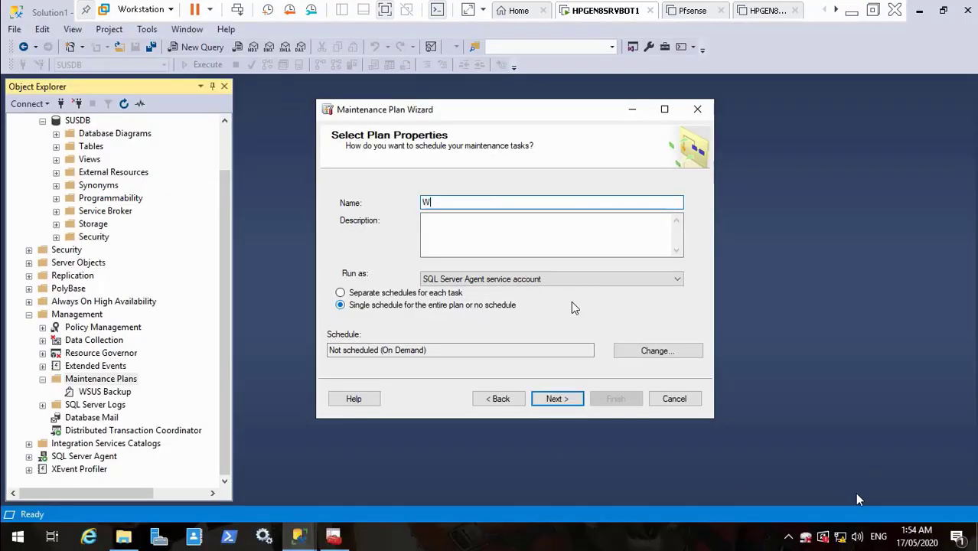
pyautogui.click(860, 503)
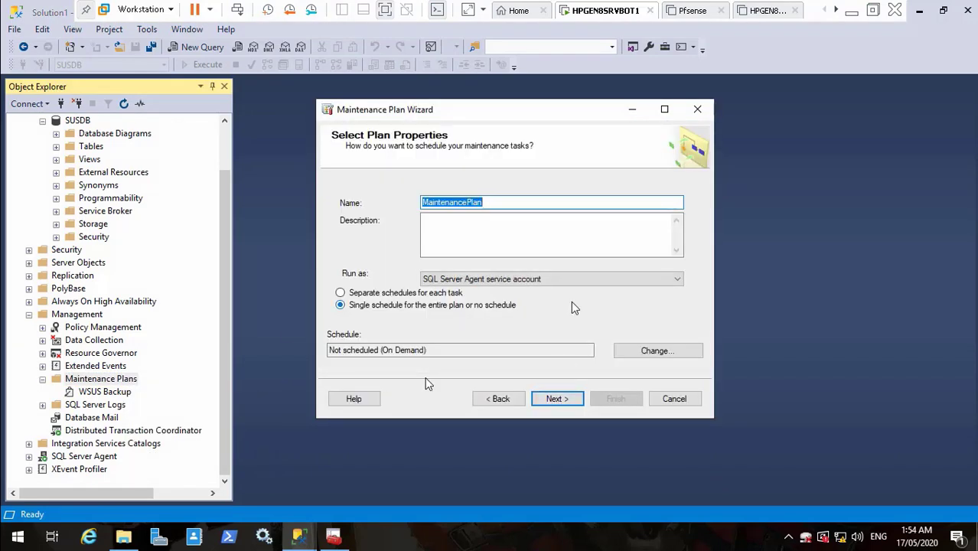
# Name the maintenance plan WSUS Reindex, schedule it daily at 05:00:00, and continue to the maintenance task selection.
pyautogui.write('WSUS Reindex')
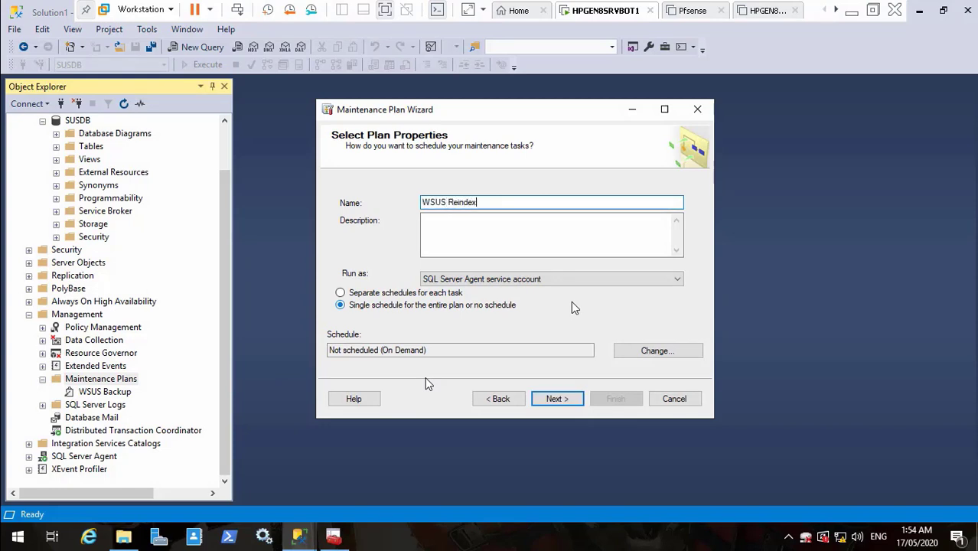
pyautogui.click(663, 352)
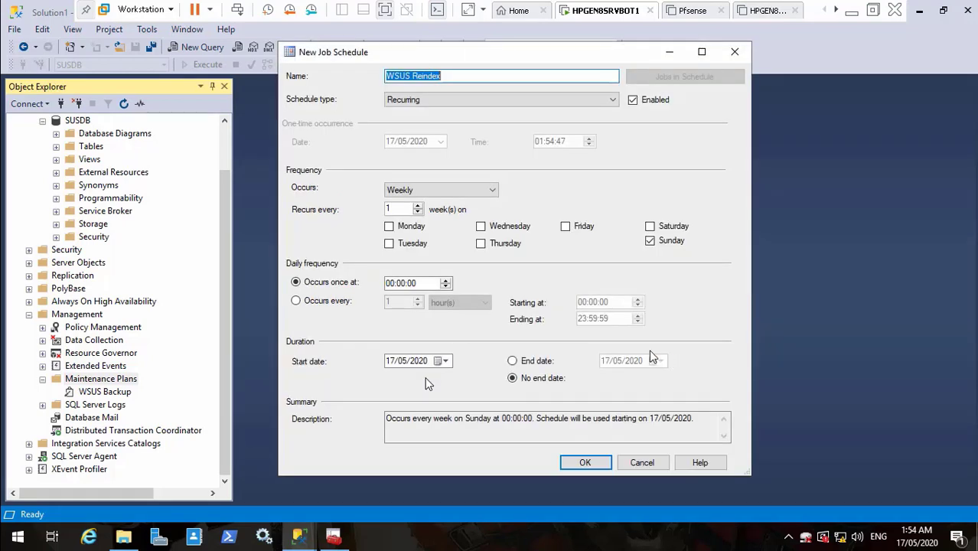
pyautogui.click(459, 191)
pyautogui.click(429, 203)
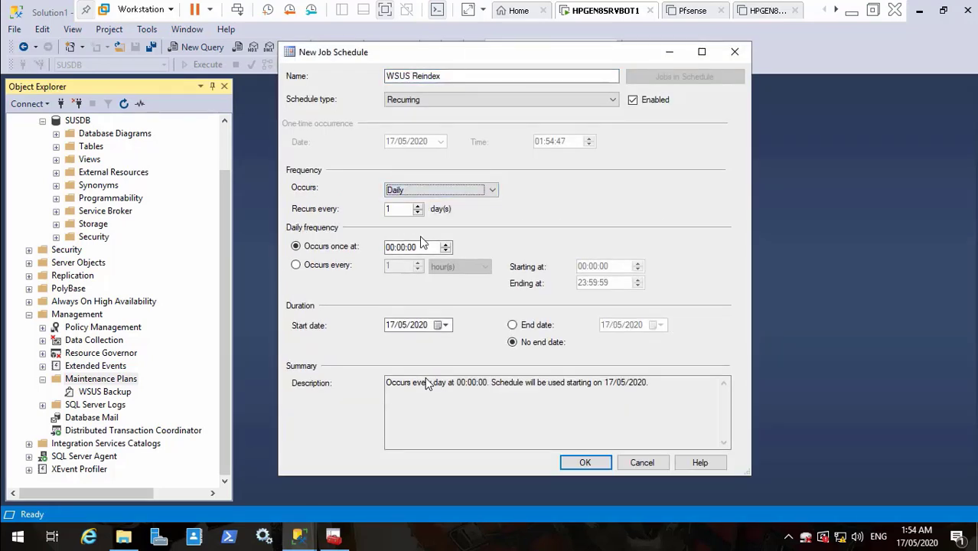
pyautogui.click(389, 249)
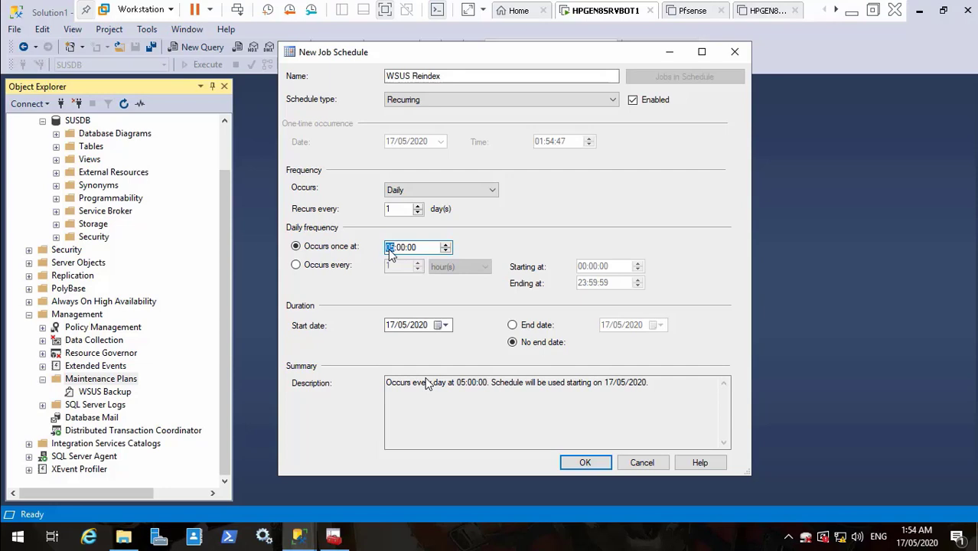
pyautogui.click(585, 463)
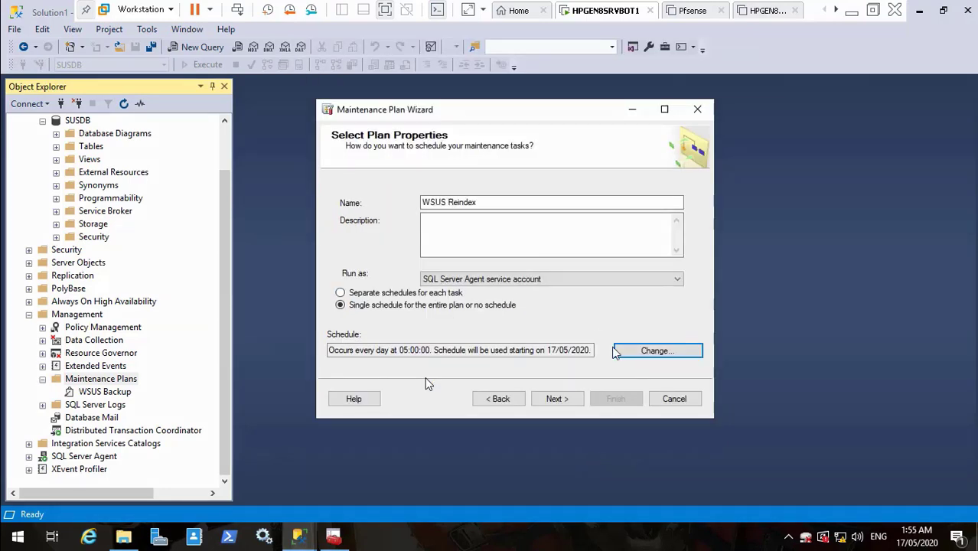
pyautogui.click(557, 401)
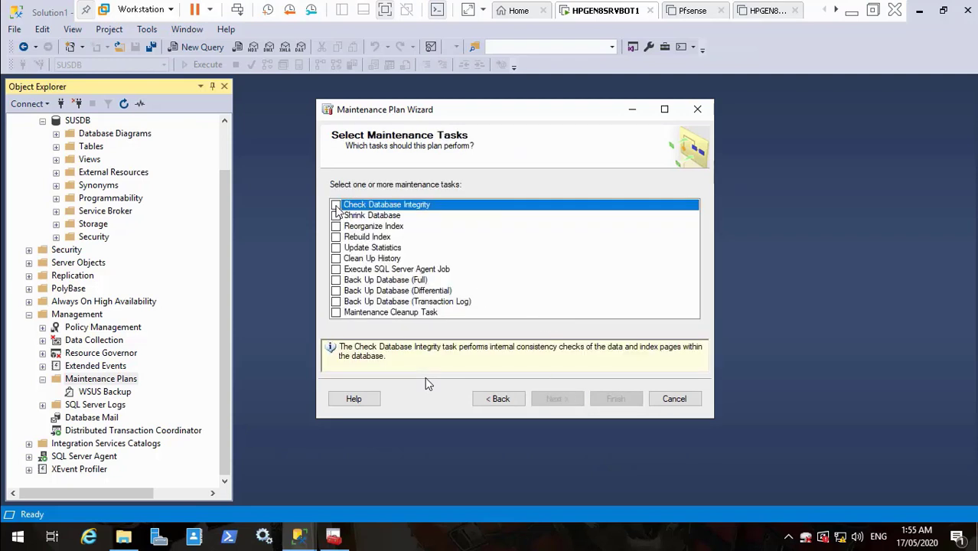
# Include the Check Database Integrity, Reorganize Index and Rebuild Index tasks in the plan and accept their execution order.
pyautogui.click(336, 205)
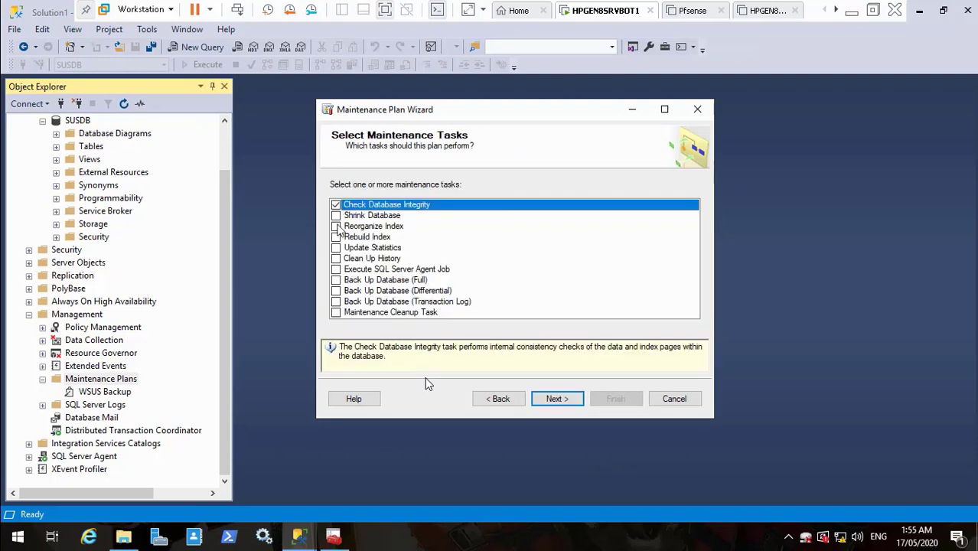
pyautogui.click(336, 227)
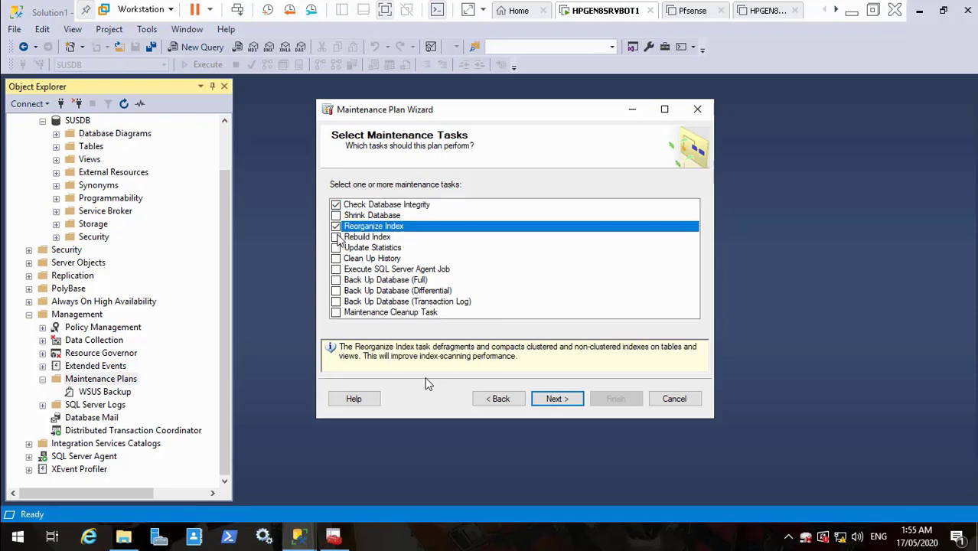
pyautogui.click(337, 237)
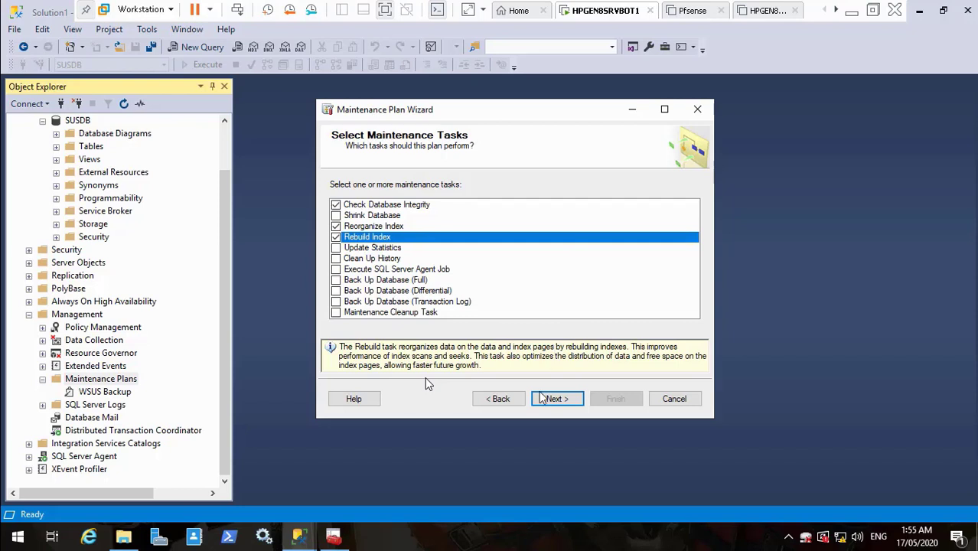
pyautogui.click(558, 403)
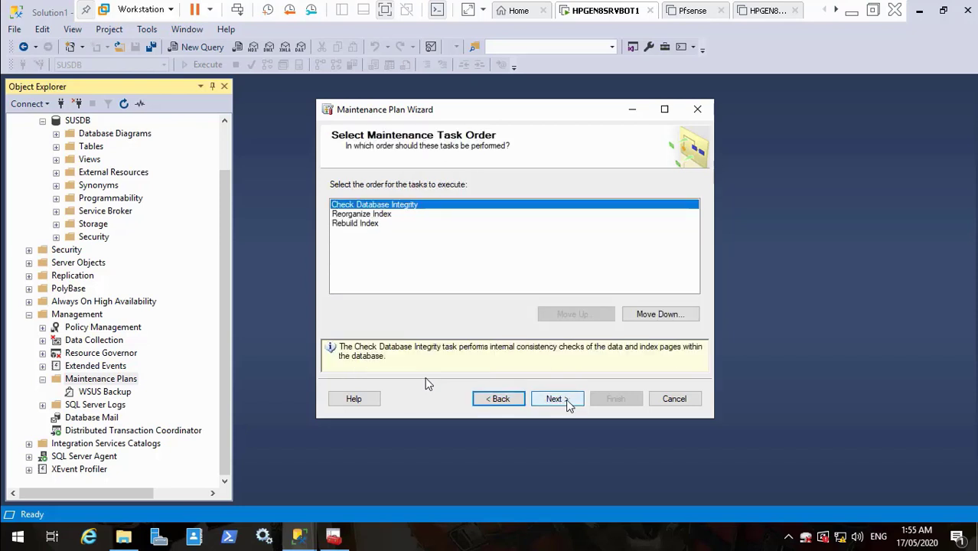
pyautogui.click(566, 402)
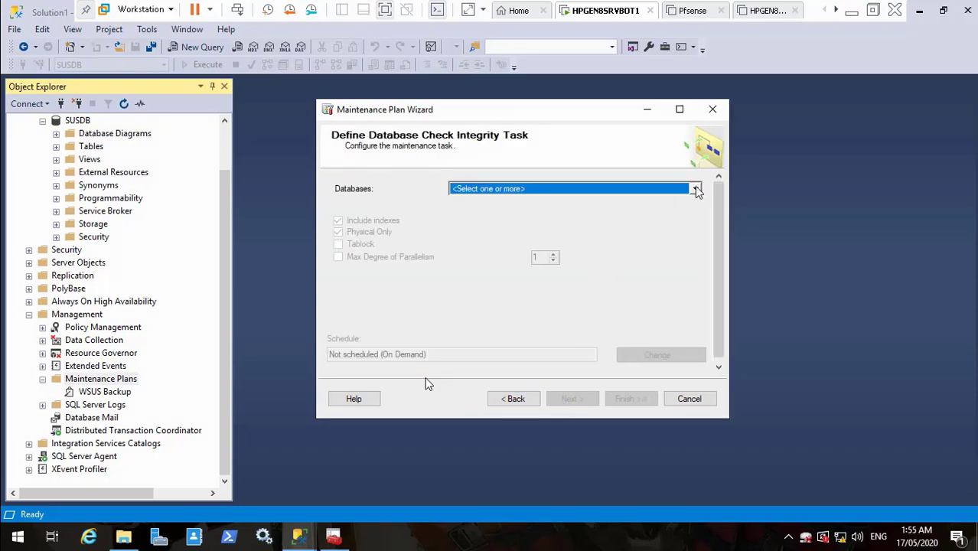
# Set the Check Database Integrity task to run on the SUSDB database and continue to the next task.
pyautogui.click(695, 190)
pyautogui.click(488, 390)
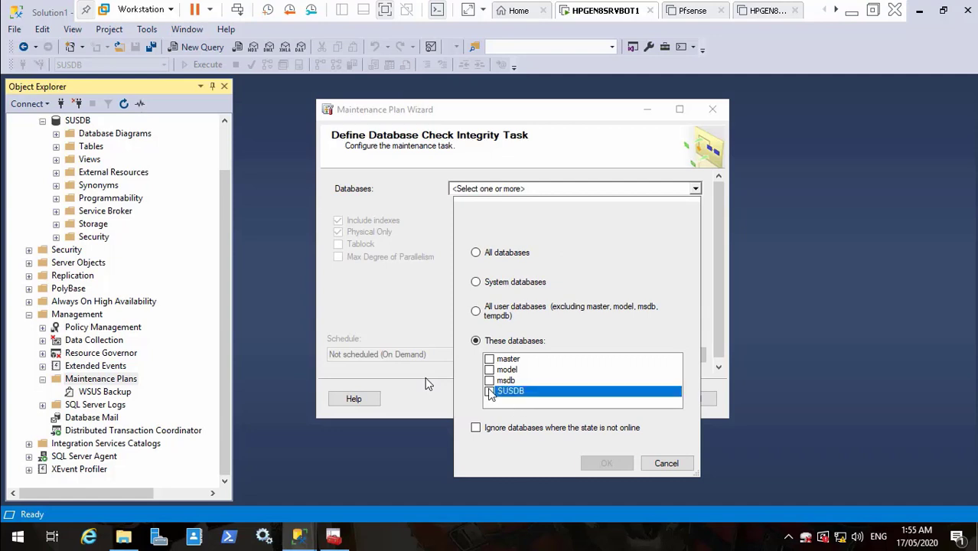
pyautogui.click(606, 464)
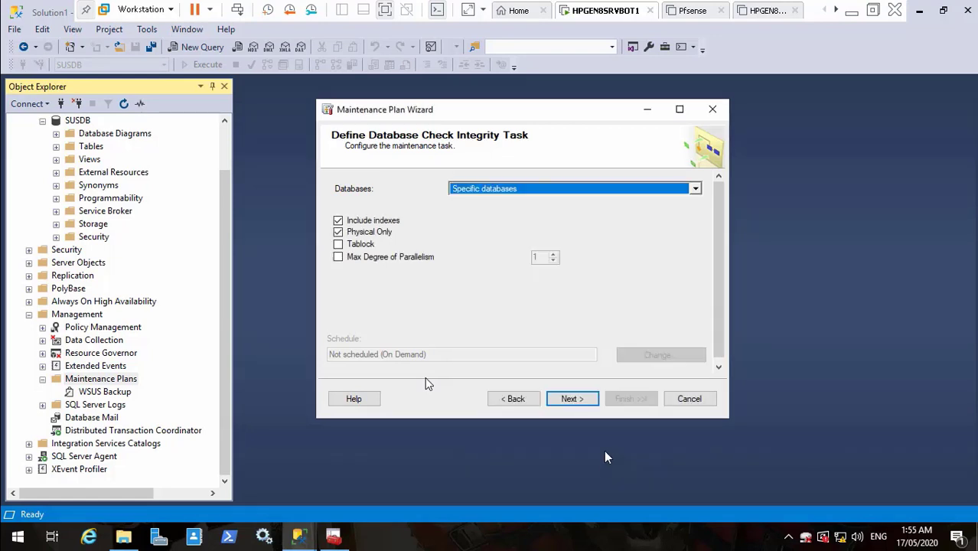
pyautogui.click(572, 401)
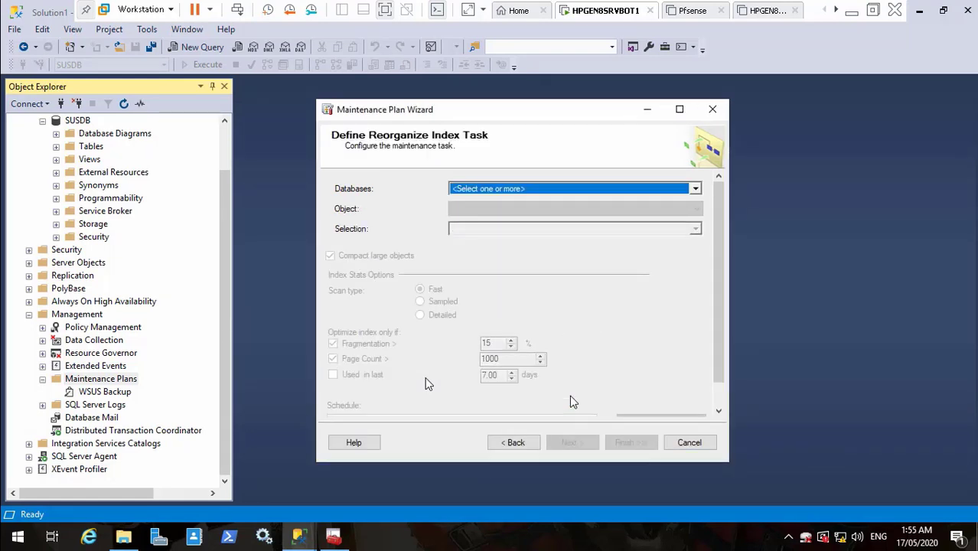
# Set the Reorganize Index task to run on the SUSDB database with the default options and continue.
pyautogui.click(695, 189)
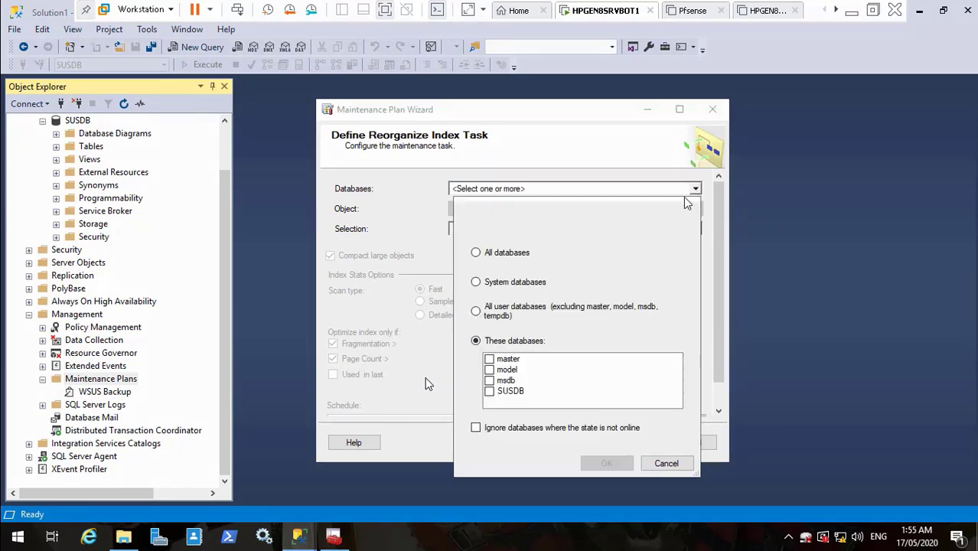
pyautogui.click(499, 390)
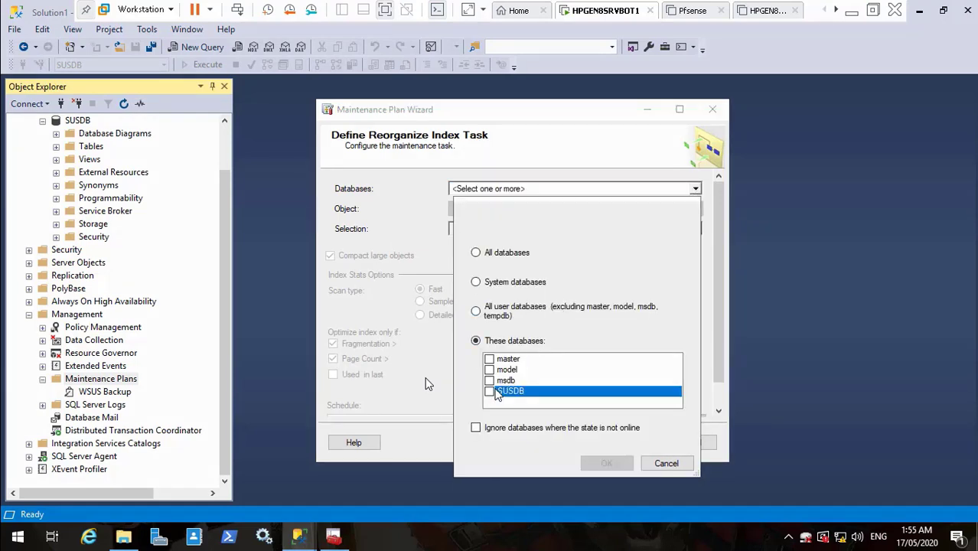
pyautogui.click(490, 391)
pyautogui.click(606, 464)
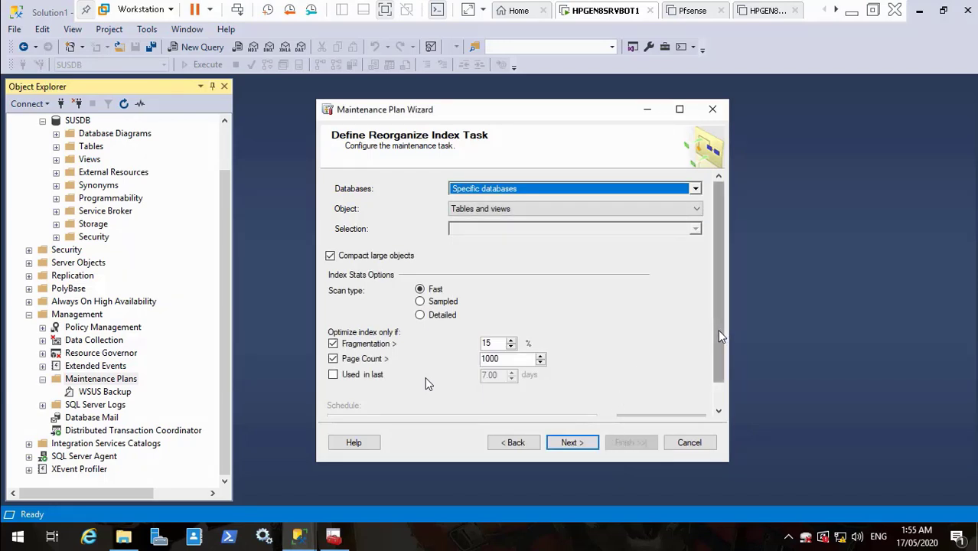
pyautogui.moveTo(719, 373); pyautogui.dragTo(721, 402)
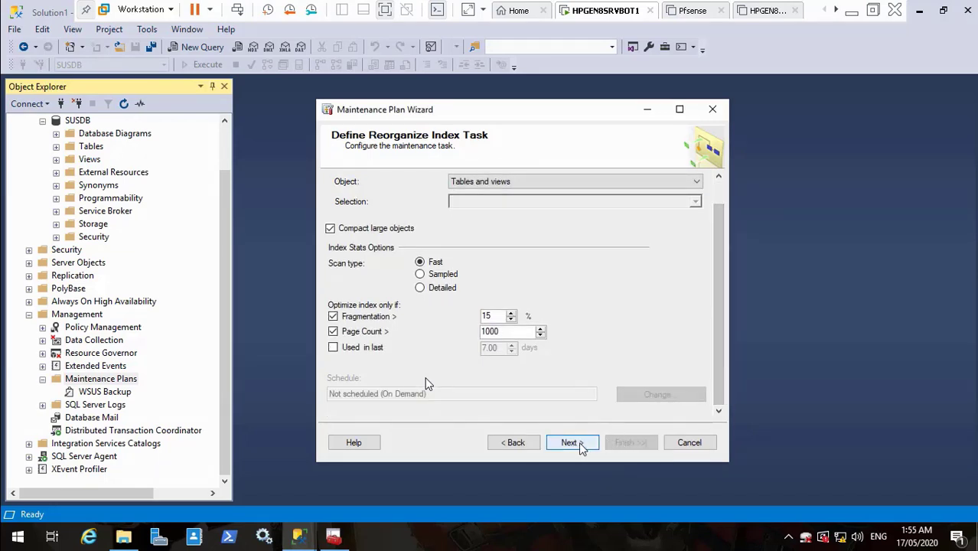
pyautogui.click(572, 443)
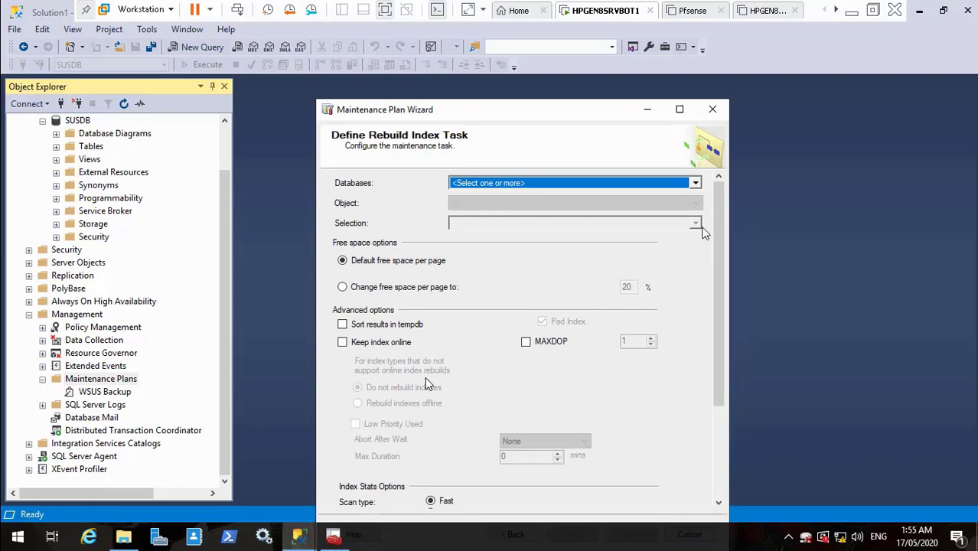
# Maximize the wizard, set the Rebuild Index task to SUSDB with Tables and views as the object, and continue to the report options.
pyautogui.click(678, 109)
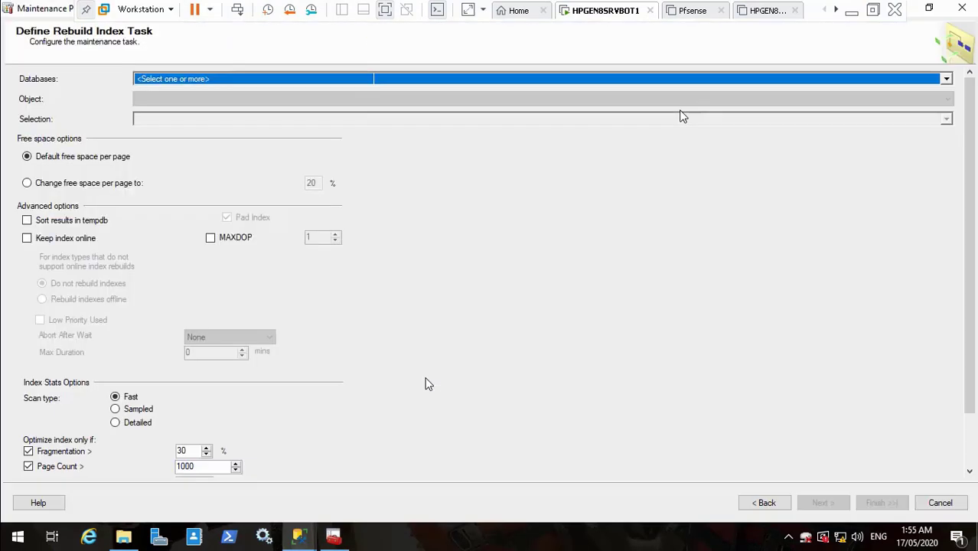
pyautogui.moveTo(970, 340); pyautogui.dragTo(975, 444)
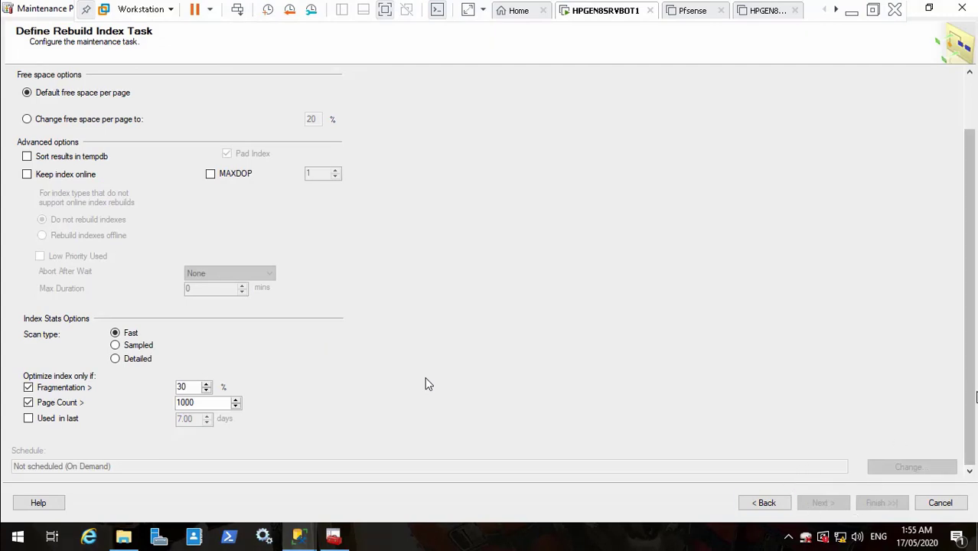
pyautogui.moveTo(970, 366); pyautogui.dragTo(970, 299)
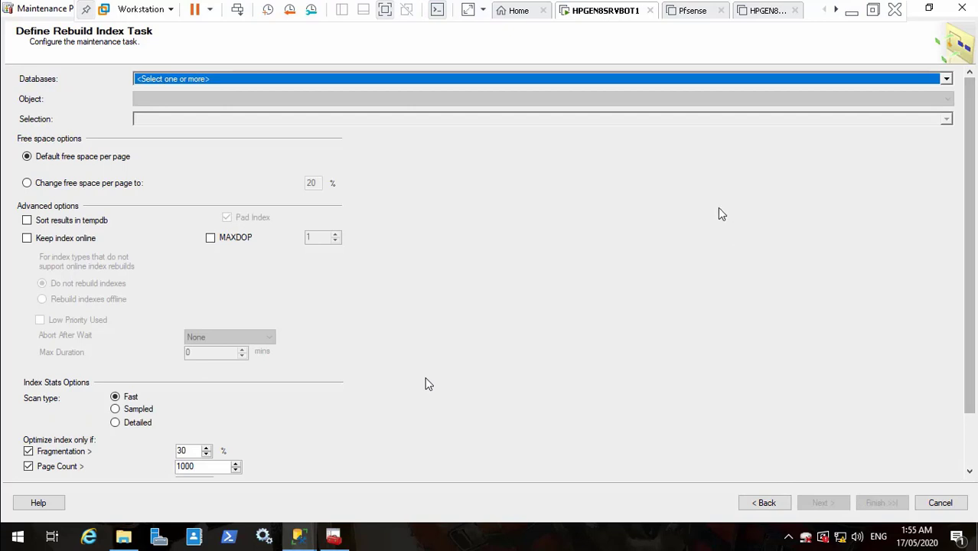
pyautogui.click(947, 80)
pyautogui.click(174, 282)
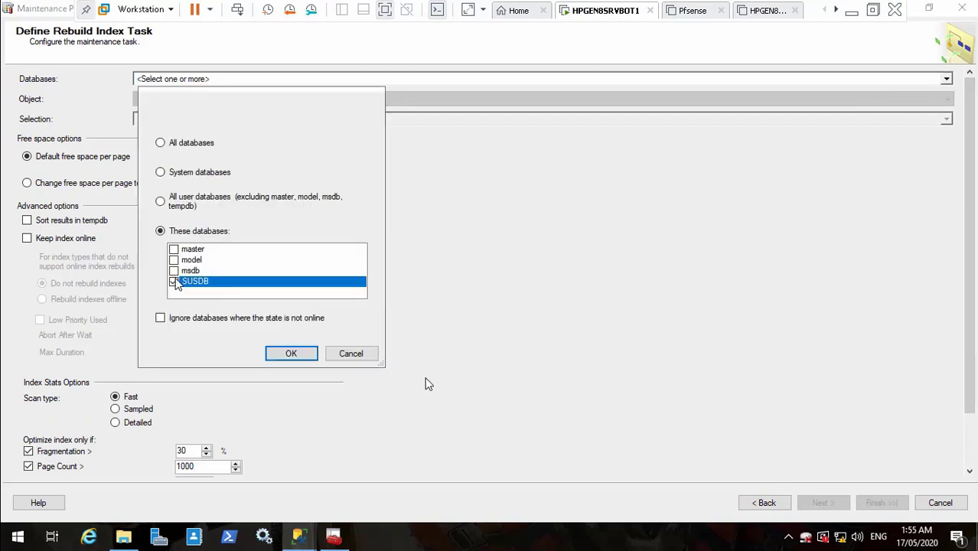
pyautogui.click(290, 352)
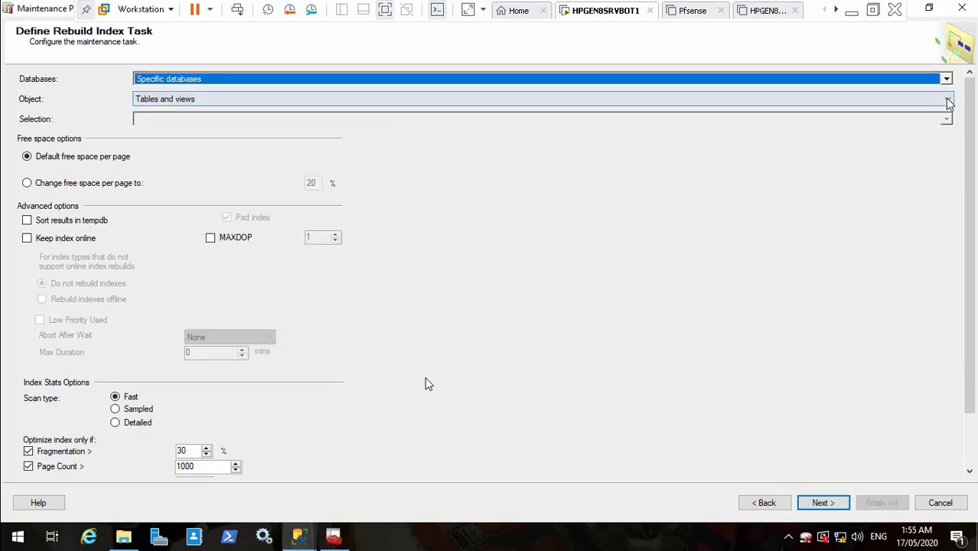
pyautogui.click(948, 100)
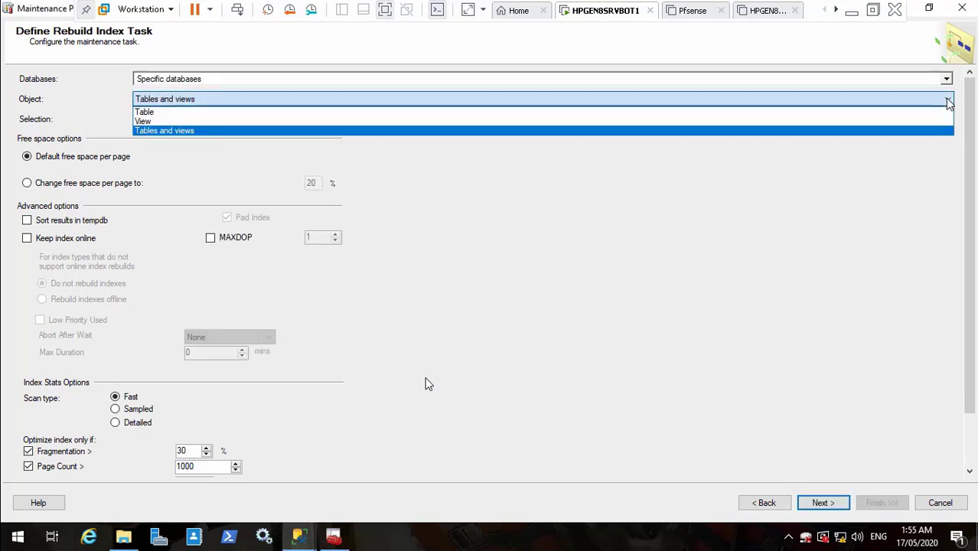
pyautogui.click(947, 102)
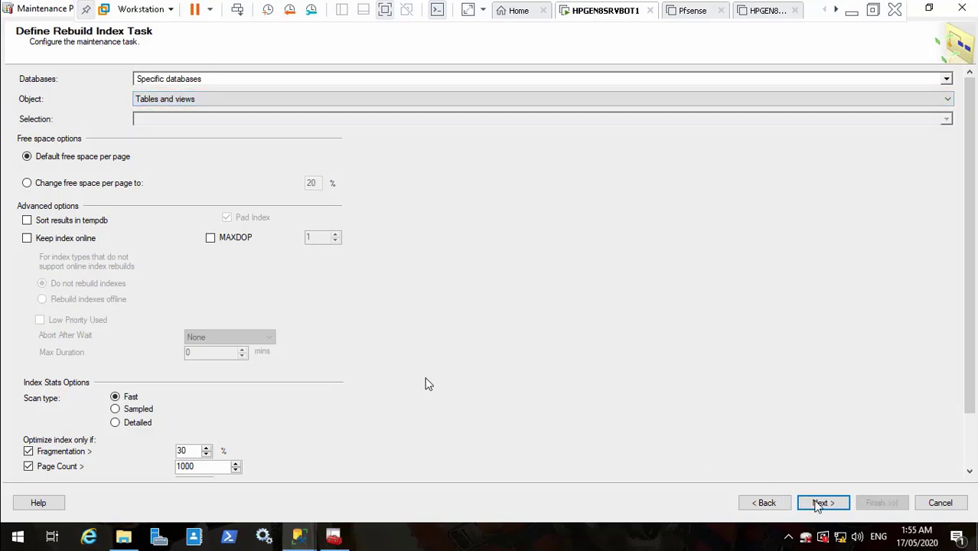
pyautogui.click(822, 504)
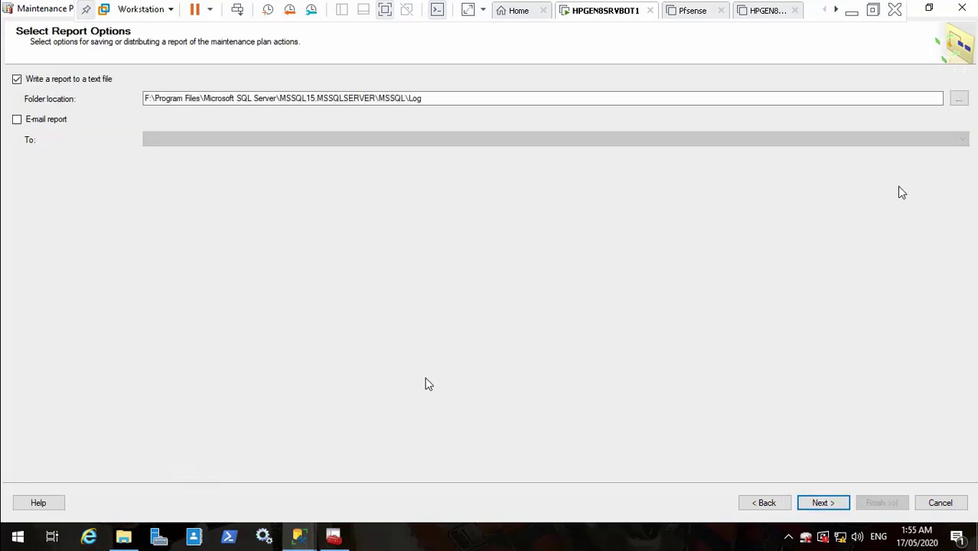
# Set the folder for the plan's text report to F:\WSUSBackup and continue to the wizard summary.
pyautogui.click(958, 100)
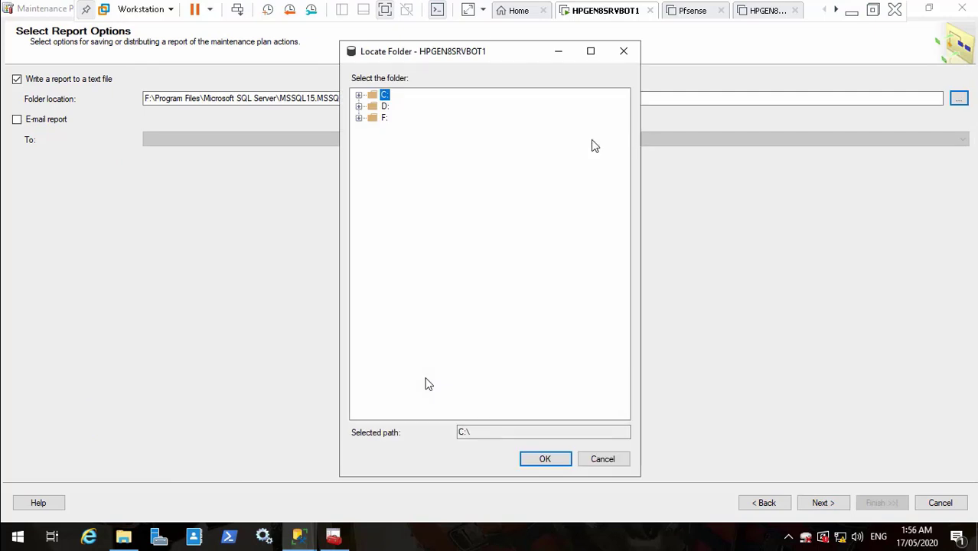
pyautogui.click(359, 118)
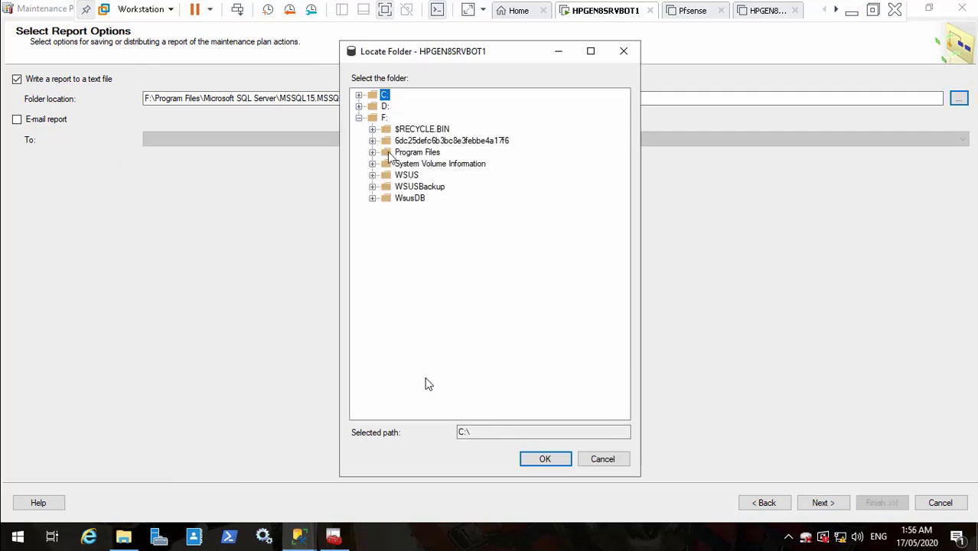
pyautogui.click(419, 187)
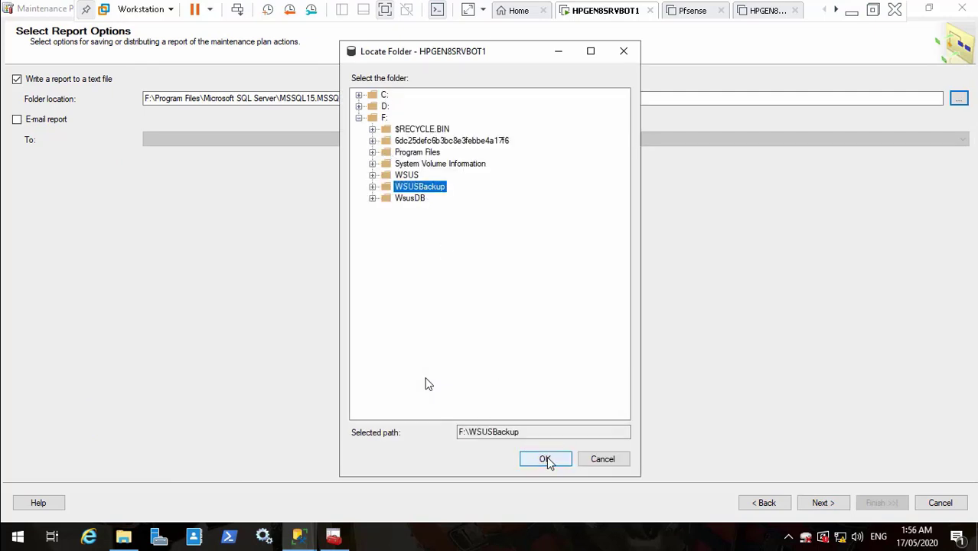
pyautogui.click(544, 458)
pyautogui.click(824, 502)
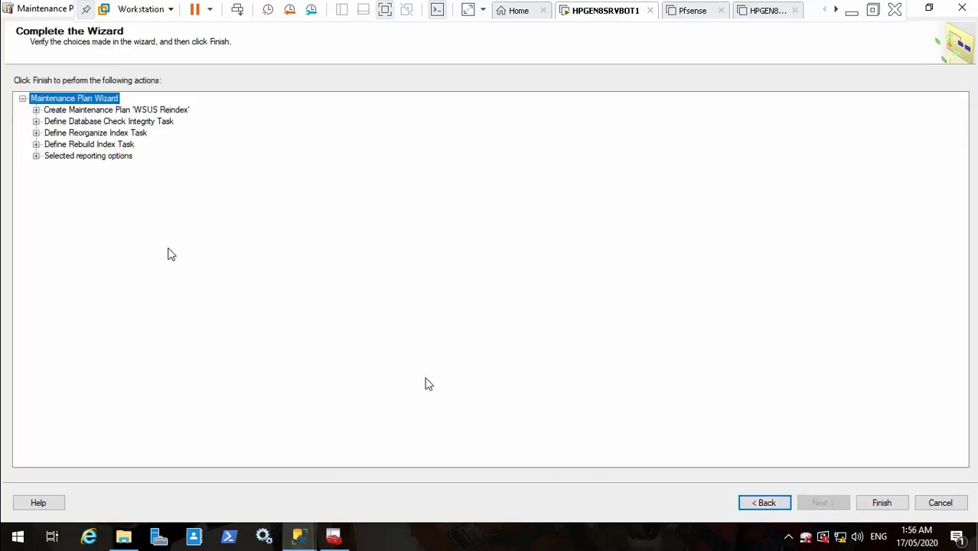
# Review the details of every section in the WSUS Reindex plan summary and finish the wizard to create the plan.
pyautogui.click(36, 156)
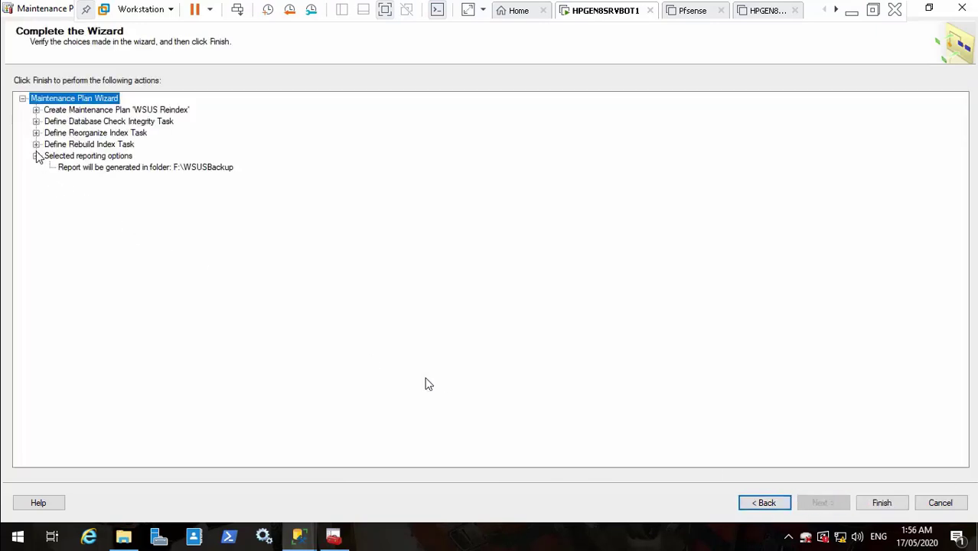
pyautogui.click(36, 144)
pyautogui.click(36, 133)
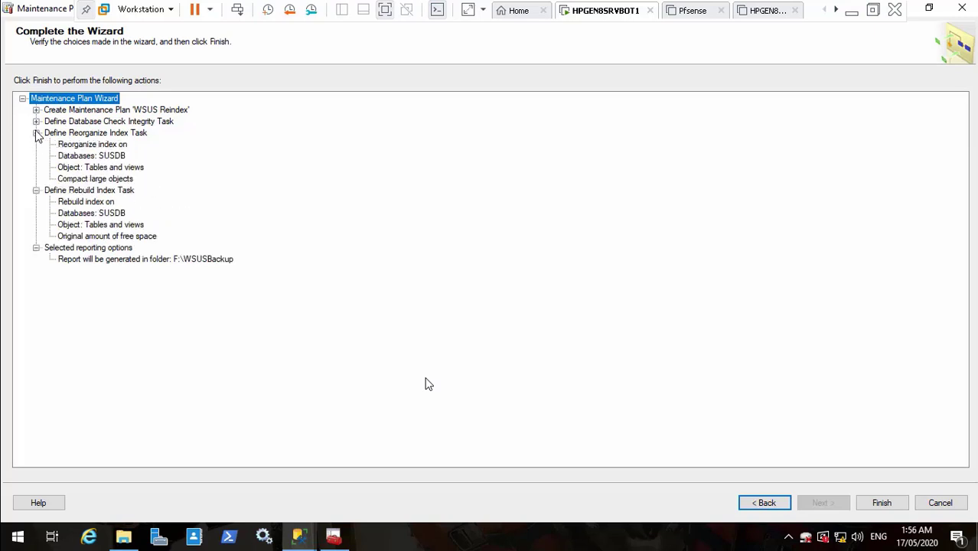
pyautogui.click(36, 121)
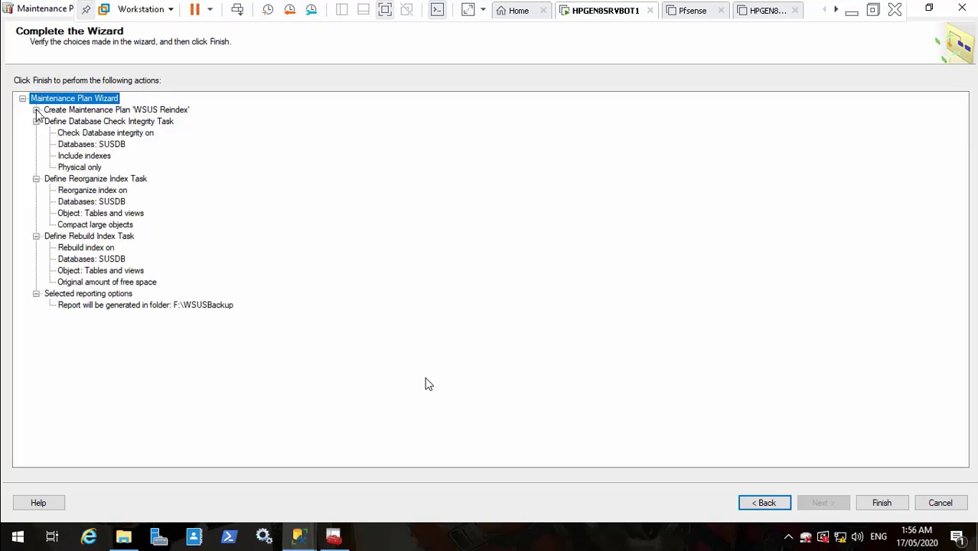
pyautogui.click(35, 109)
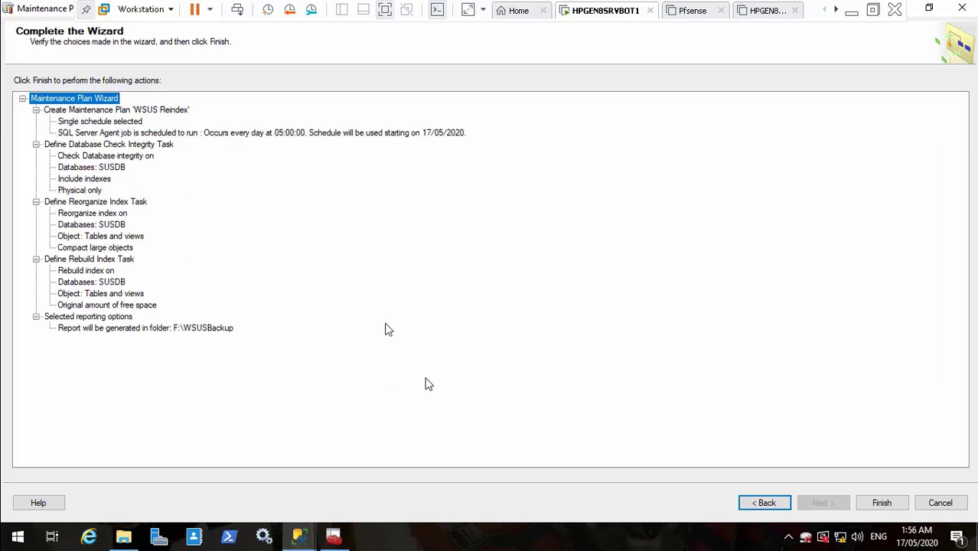
pyautogui.click(886, 503)
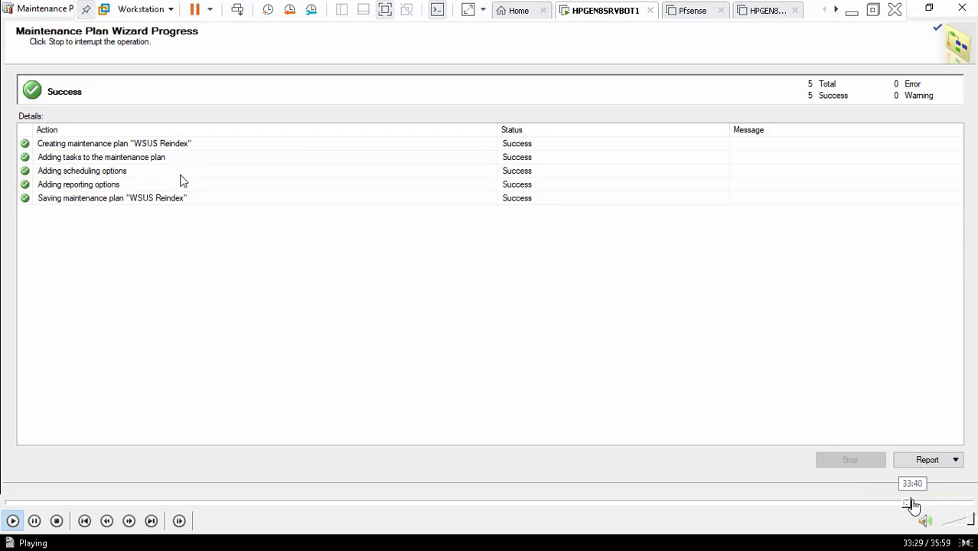
pyautogui.click(914, 504)
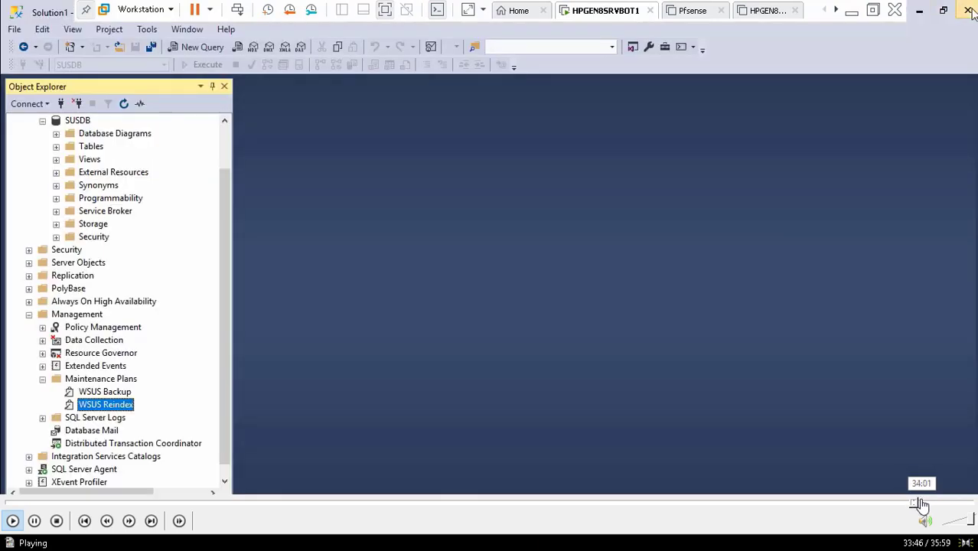
pyautogui.click(921, 504)
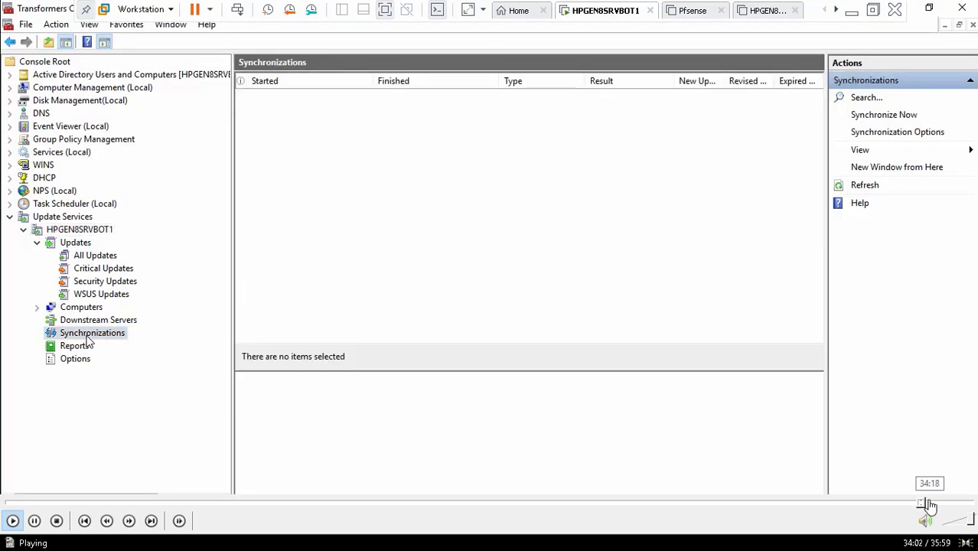
pyautogui.click(927, 505)
pyautogui.click(924, 505)
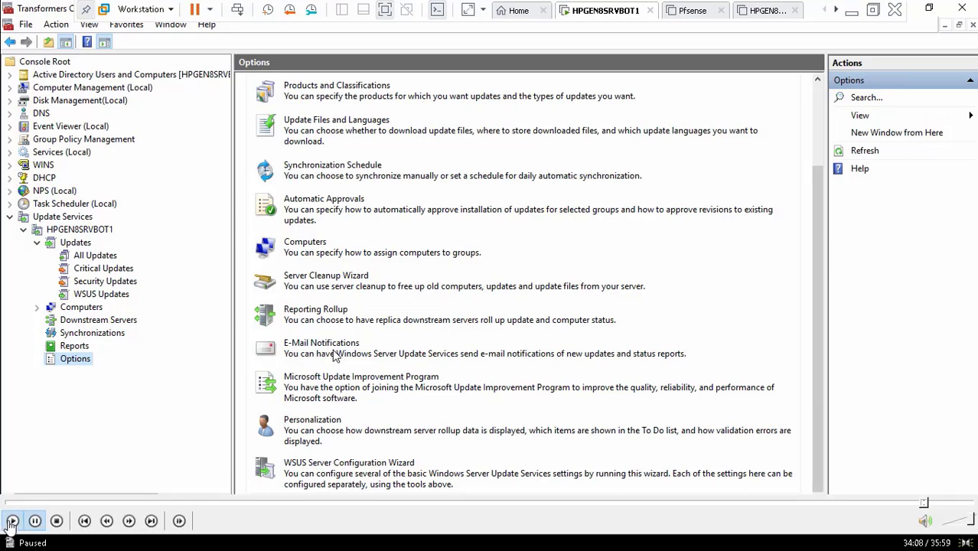
pyautogui.click(12, 523)
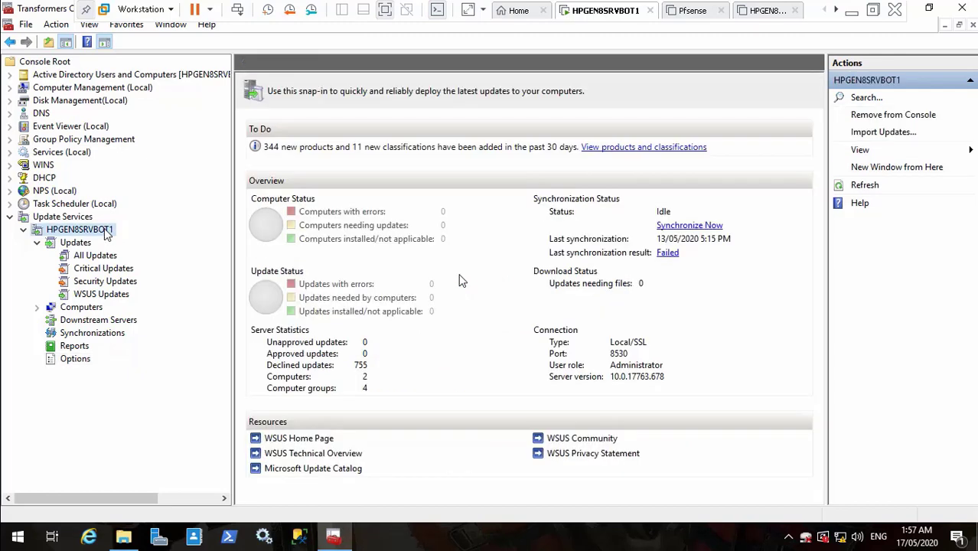
# Close the Transformers Console with its settings saved, and close the remaining File Explorer window on the server.
pyautogui.click(964, 8)
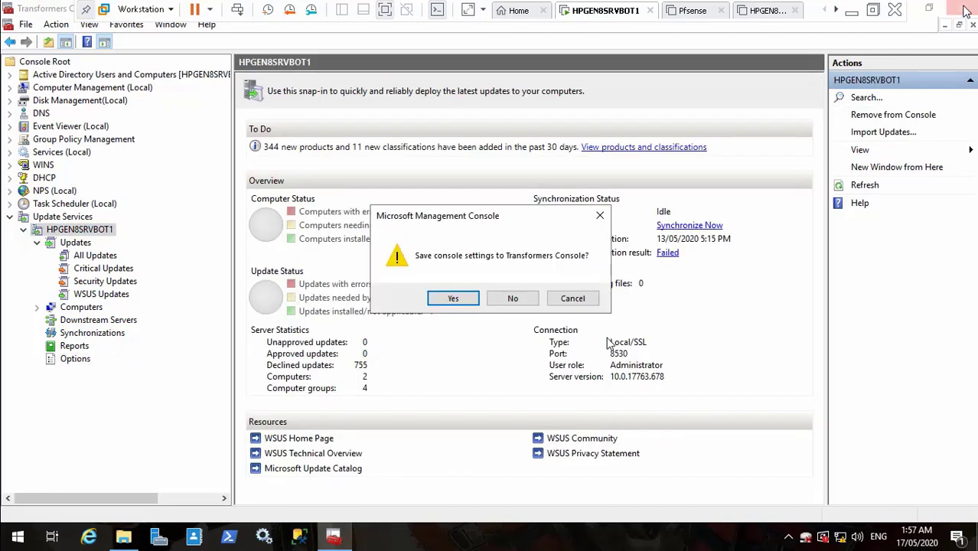
pyautogui.click(451, 298)
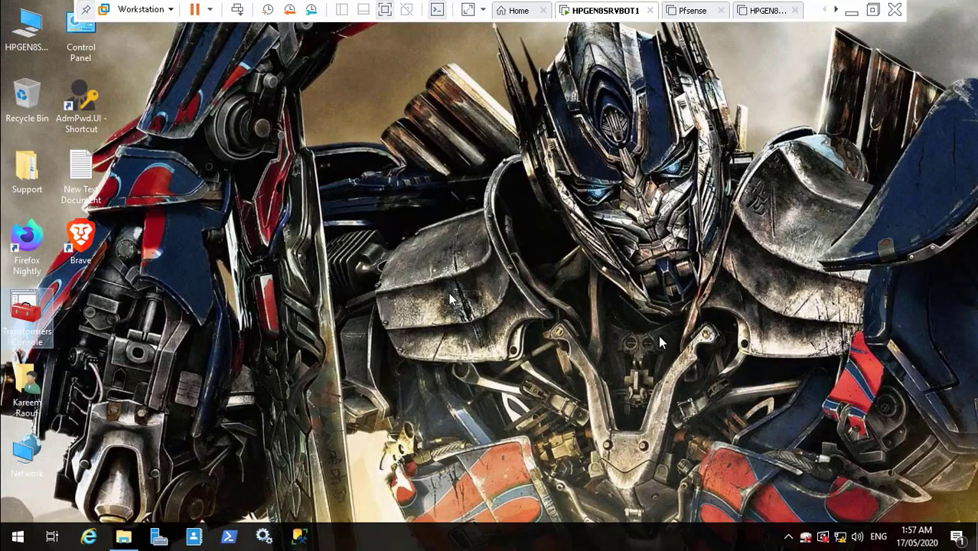
pyautogui.click(123, 535)
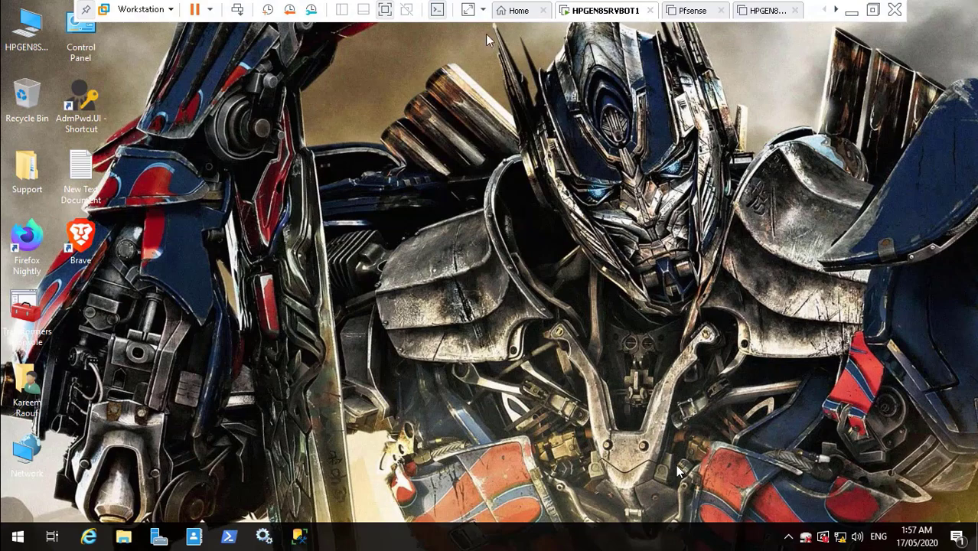
# Leave the virtual machine's full-screen view and switch to the Complete WSUS Maintence Microsoft PDF in Adobe Acrobat Reader.
pyautogui.click(386, 12)
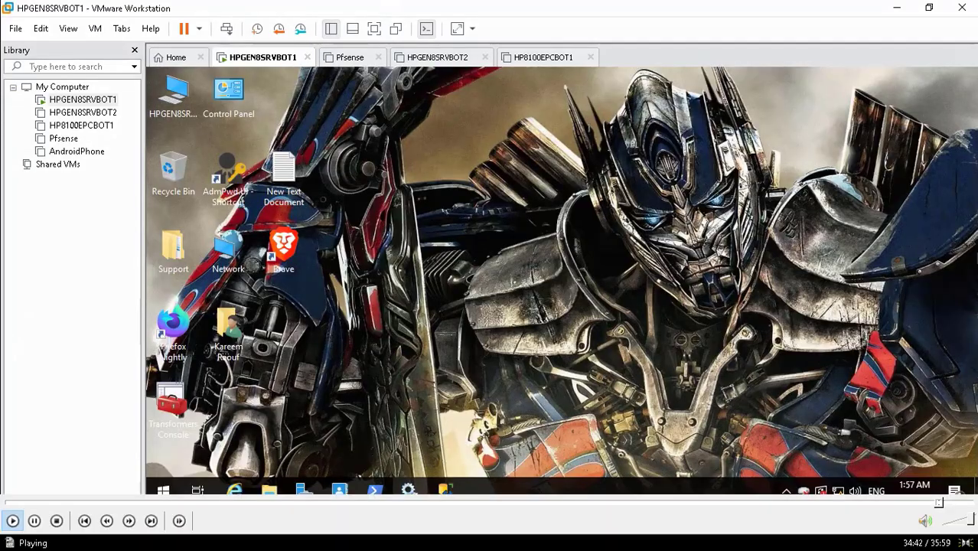
pyautogui.click(405, 536)
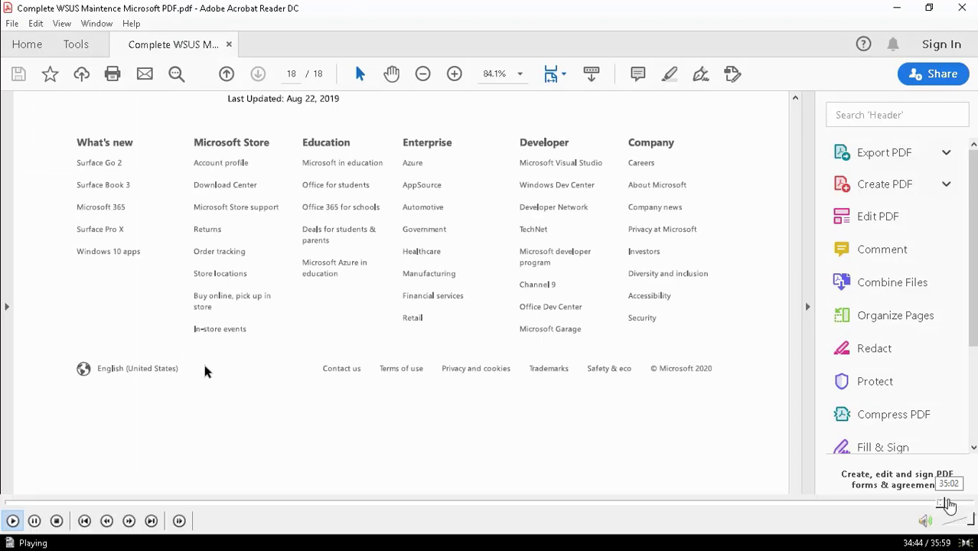
# Skip ahead to near the end of Video135.mp4, then exit full-screen playback and close the video player.
pyautogui.click(952, 503)
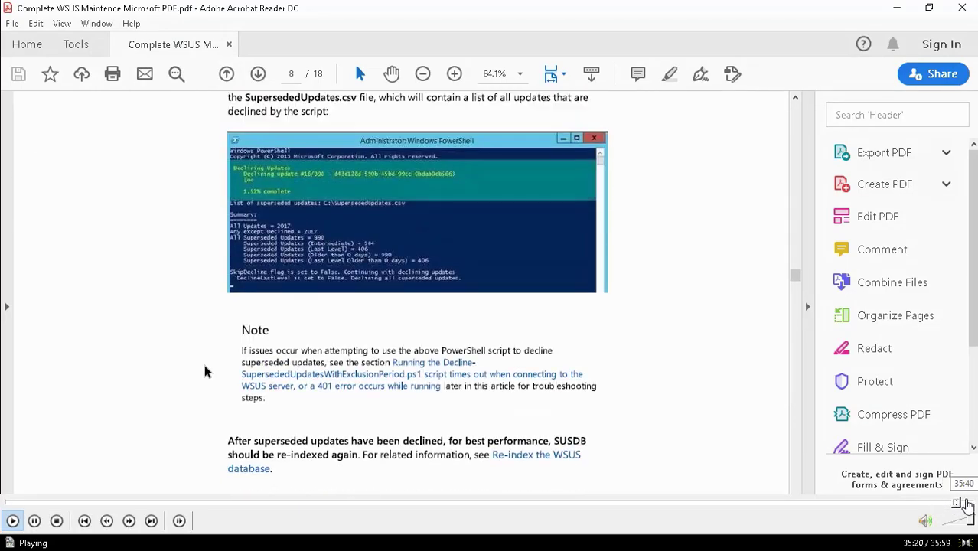
pyautogui.click(966, 505)
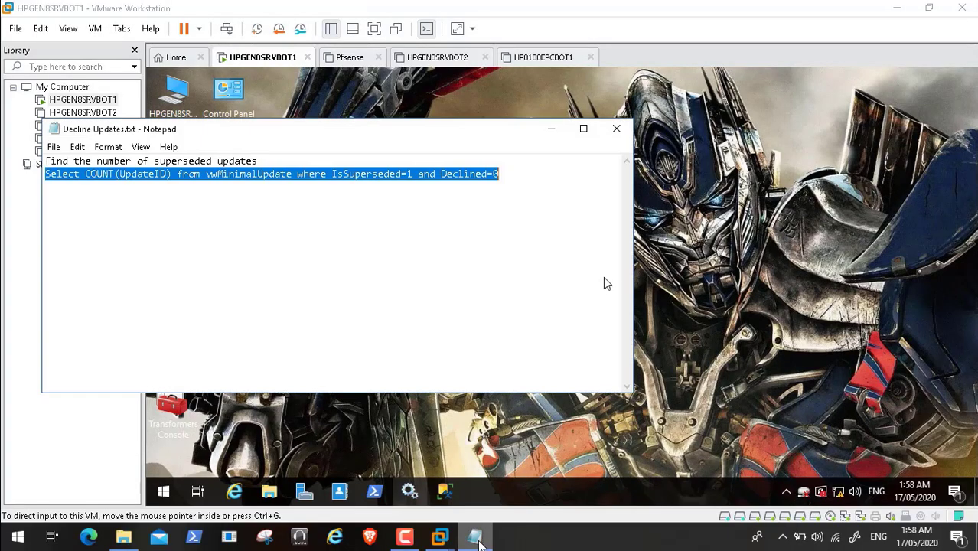
pyautogui.doubleClick(605, 279)
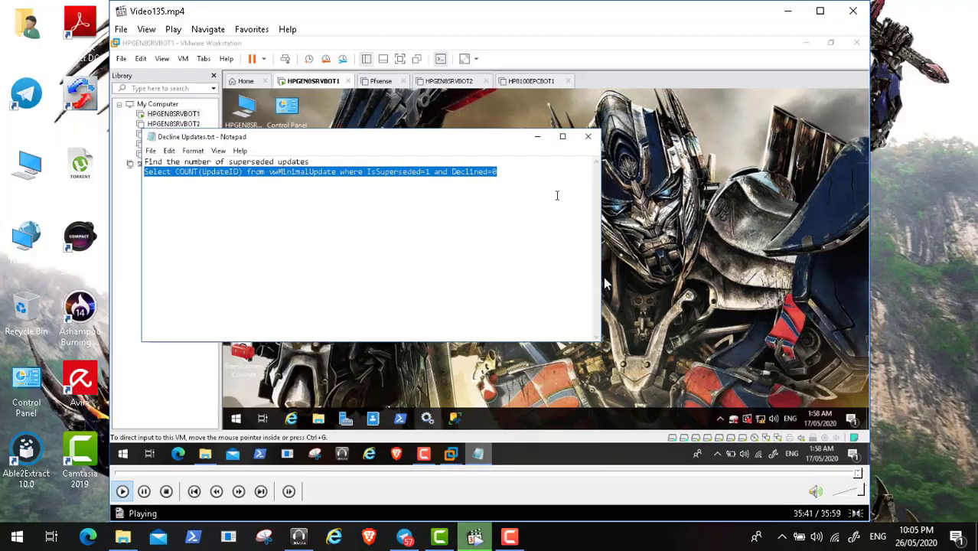
pyautogui.click(852, 10)
pyautogui.click(475, 537)
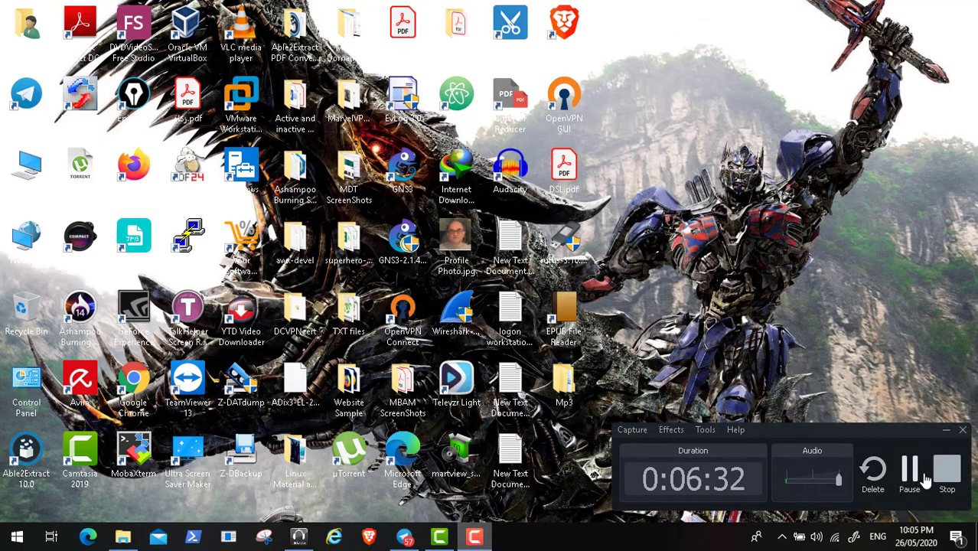